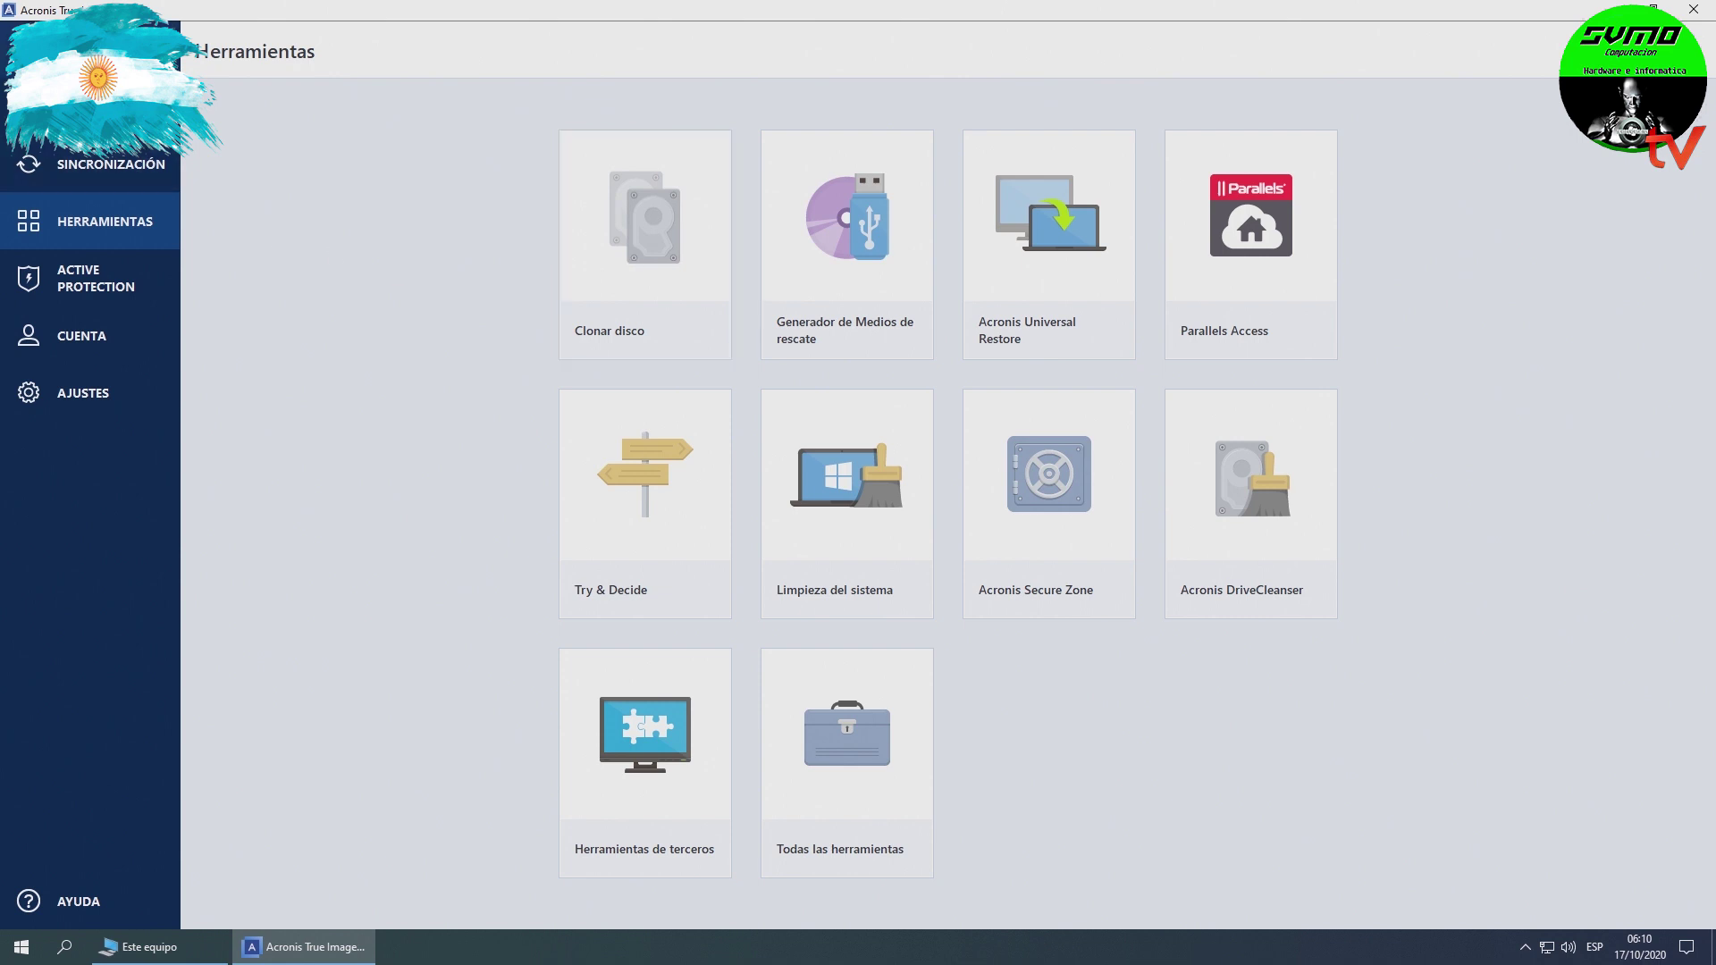
Start the disk cloning wizard from the Acronis tools and choose the Automática (recomendado) cloning mode.
{"action": "left_click", "coordinate": [86, 106]}
{"action": "left_click", "coordinate": [85, 164]}
{"action": "left_click", "coordinate": [93, 236]}
{"action": "left_click", "coordinate": [613, 248]}
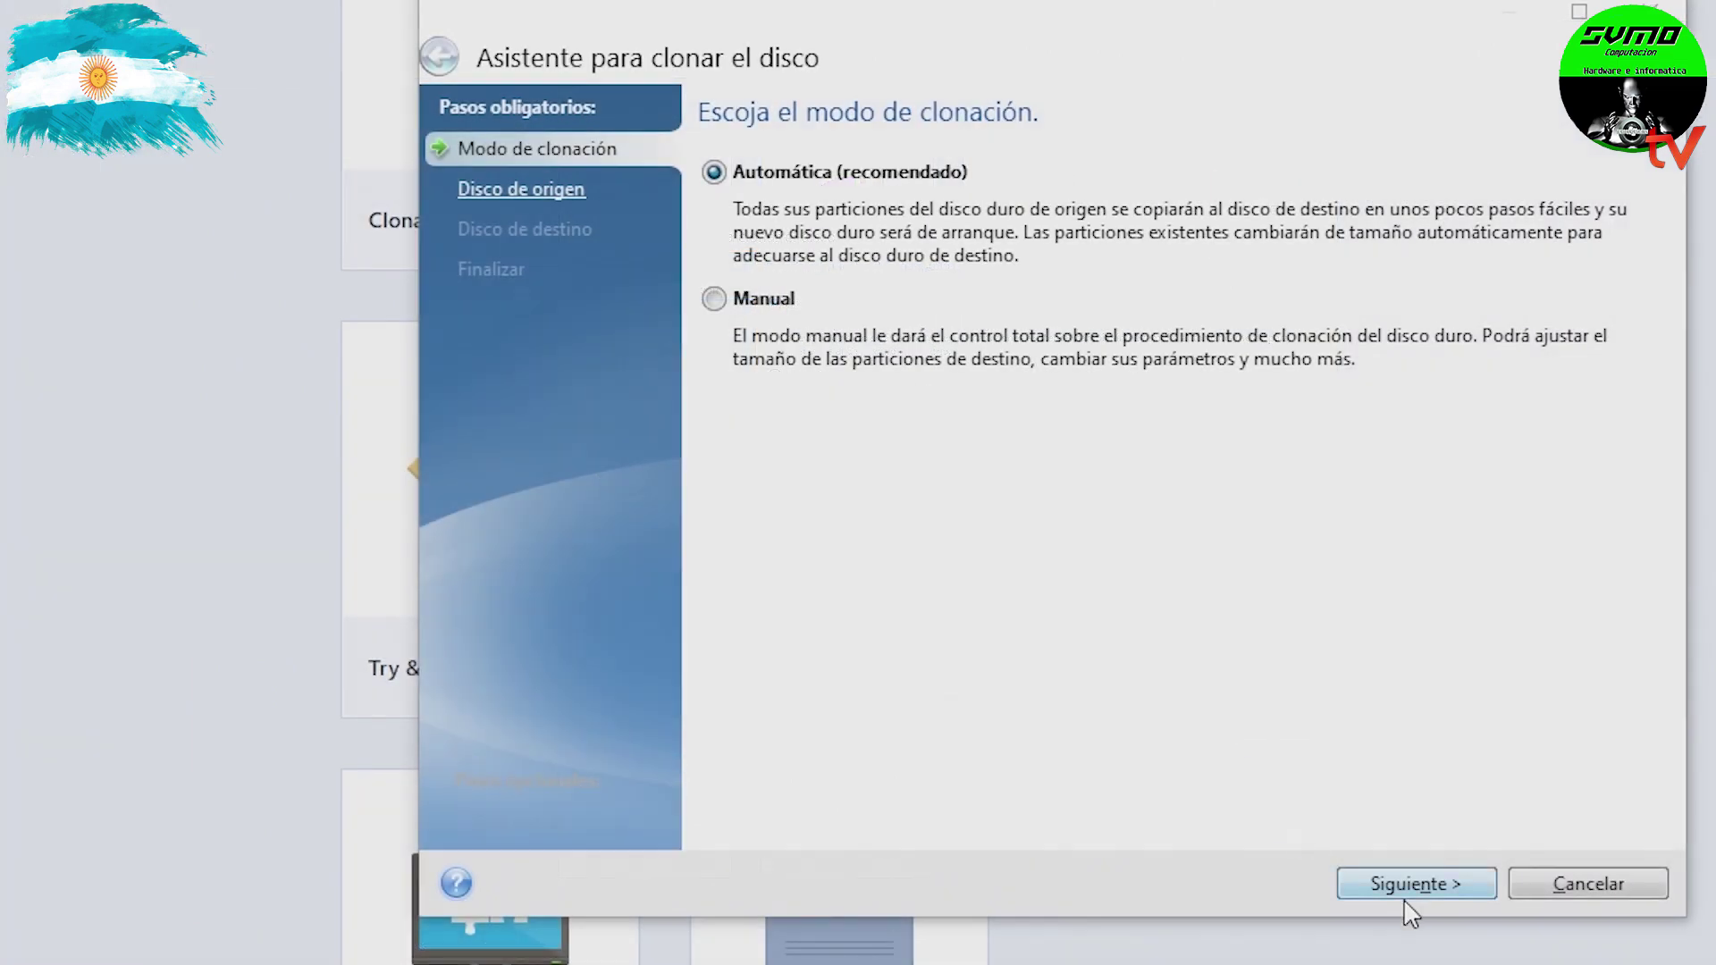
{"action": "left_click", "coordinate": [1178, 716]}
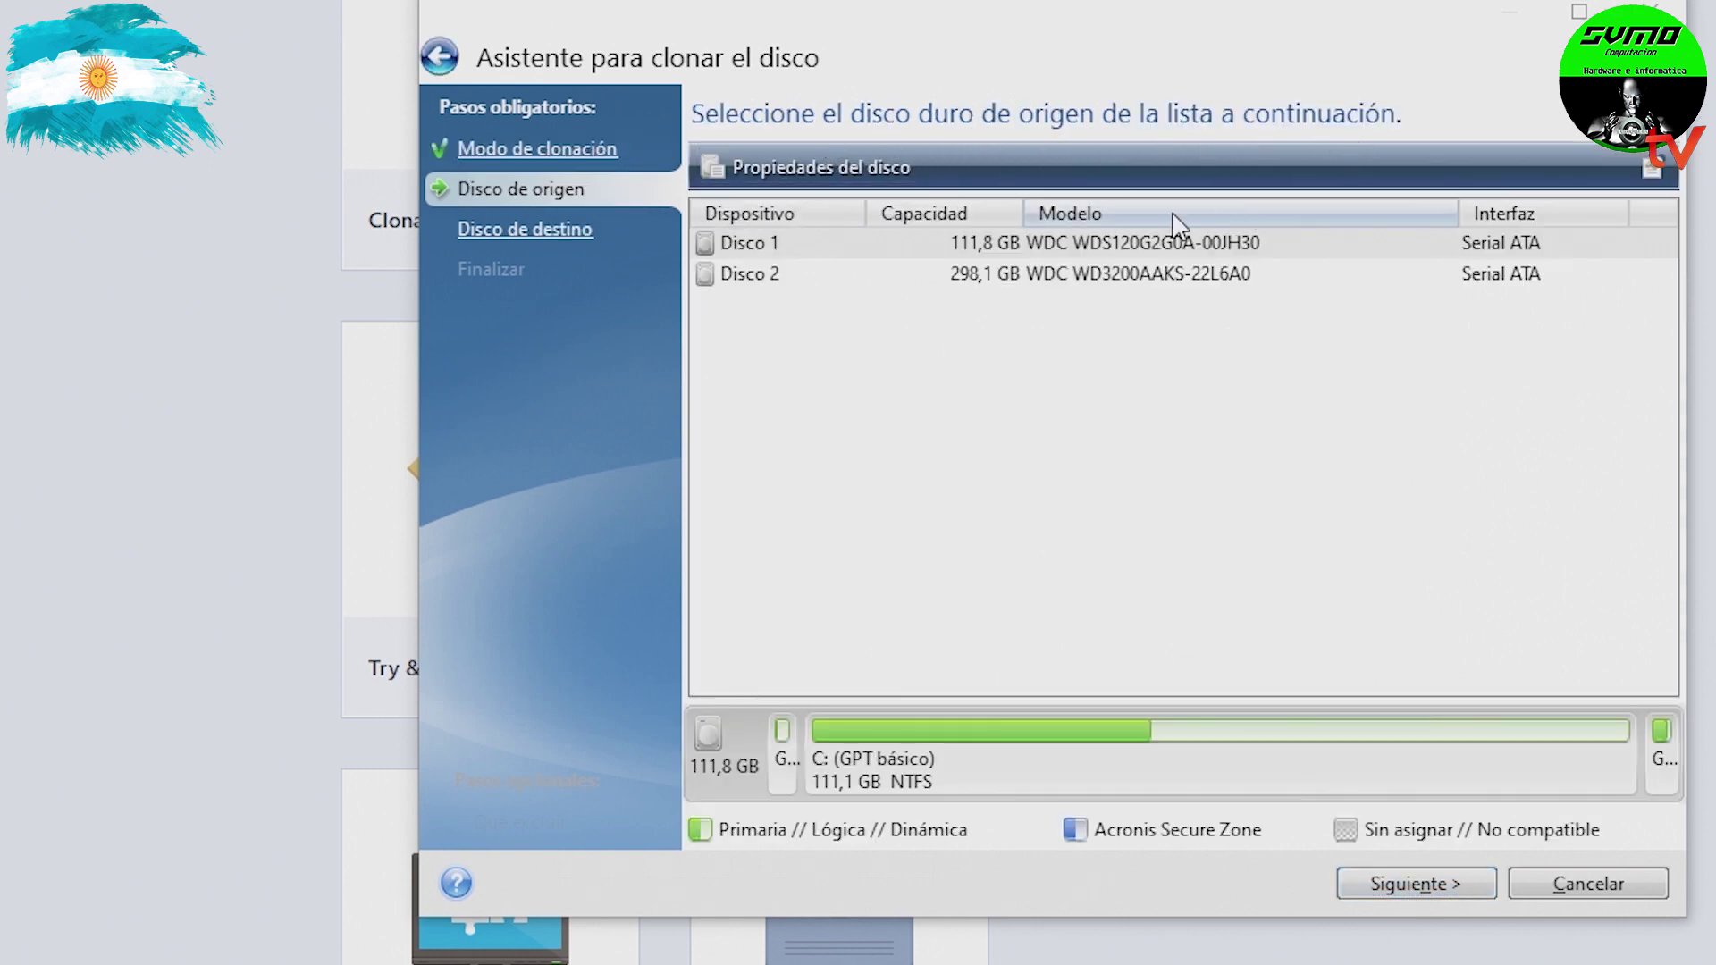
Set Disco 1 as the source and Disco 2 as the destination, accepting deletion of all partitions on the destination disk.
{"action": "left_click", "coordinate": [1076, 254]}
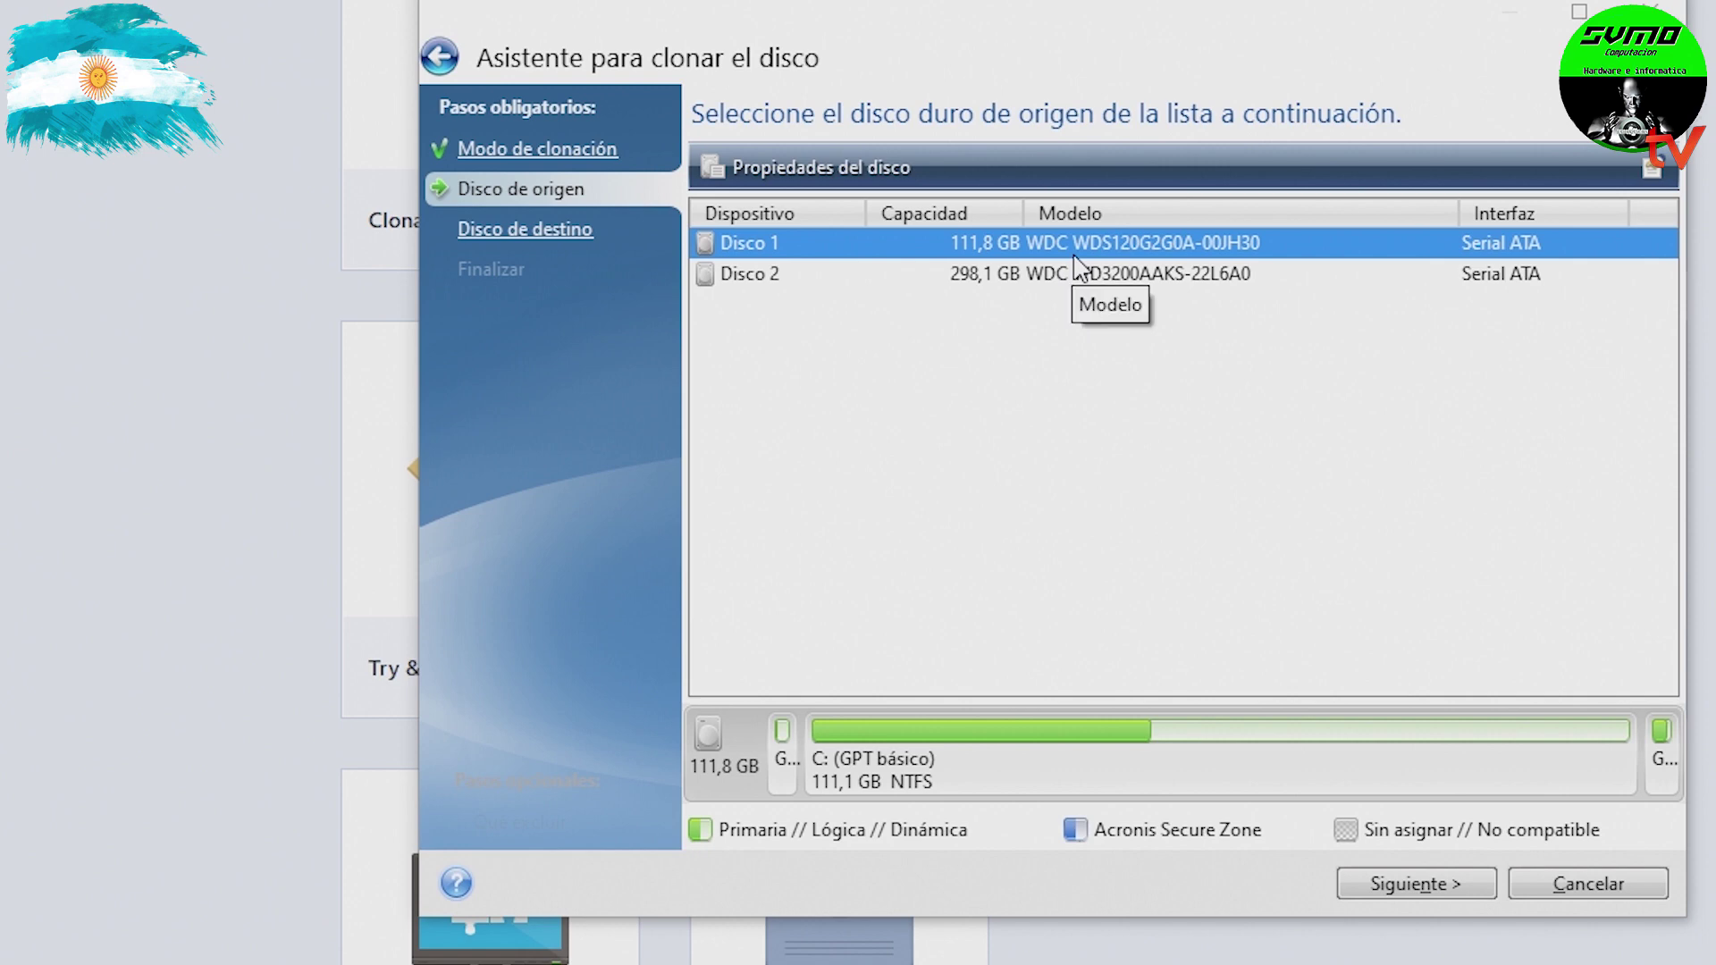
{"action": "left_click", "coordinate": [1419, 889]}
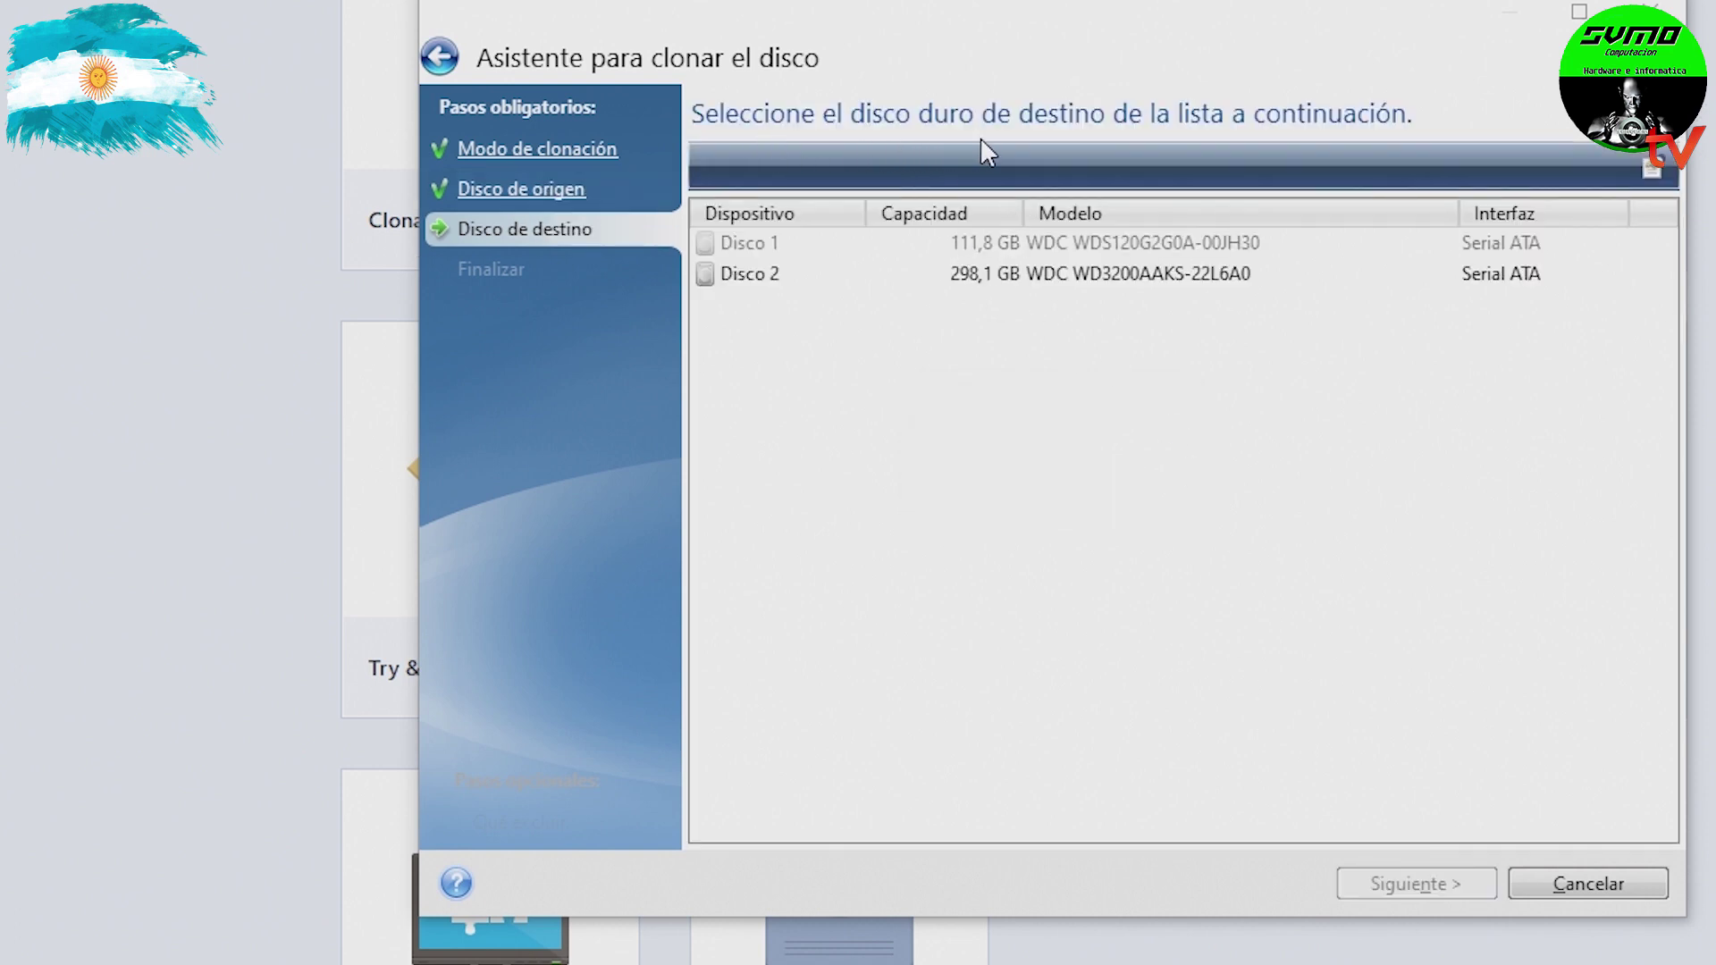
{"action": "left_click", "coordinate": [1131, 272]}
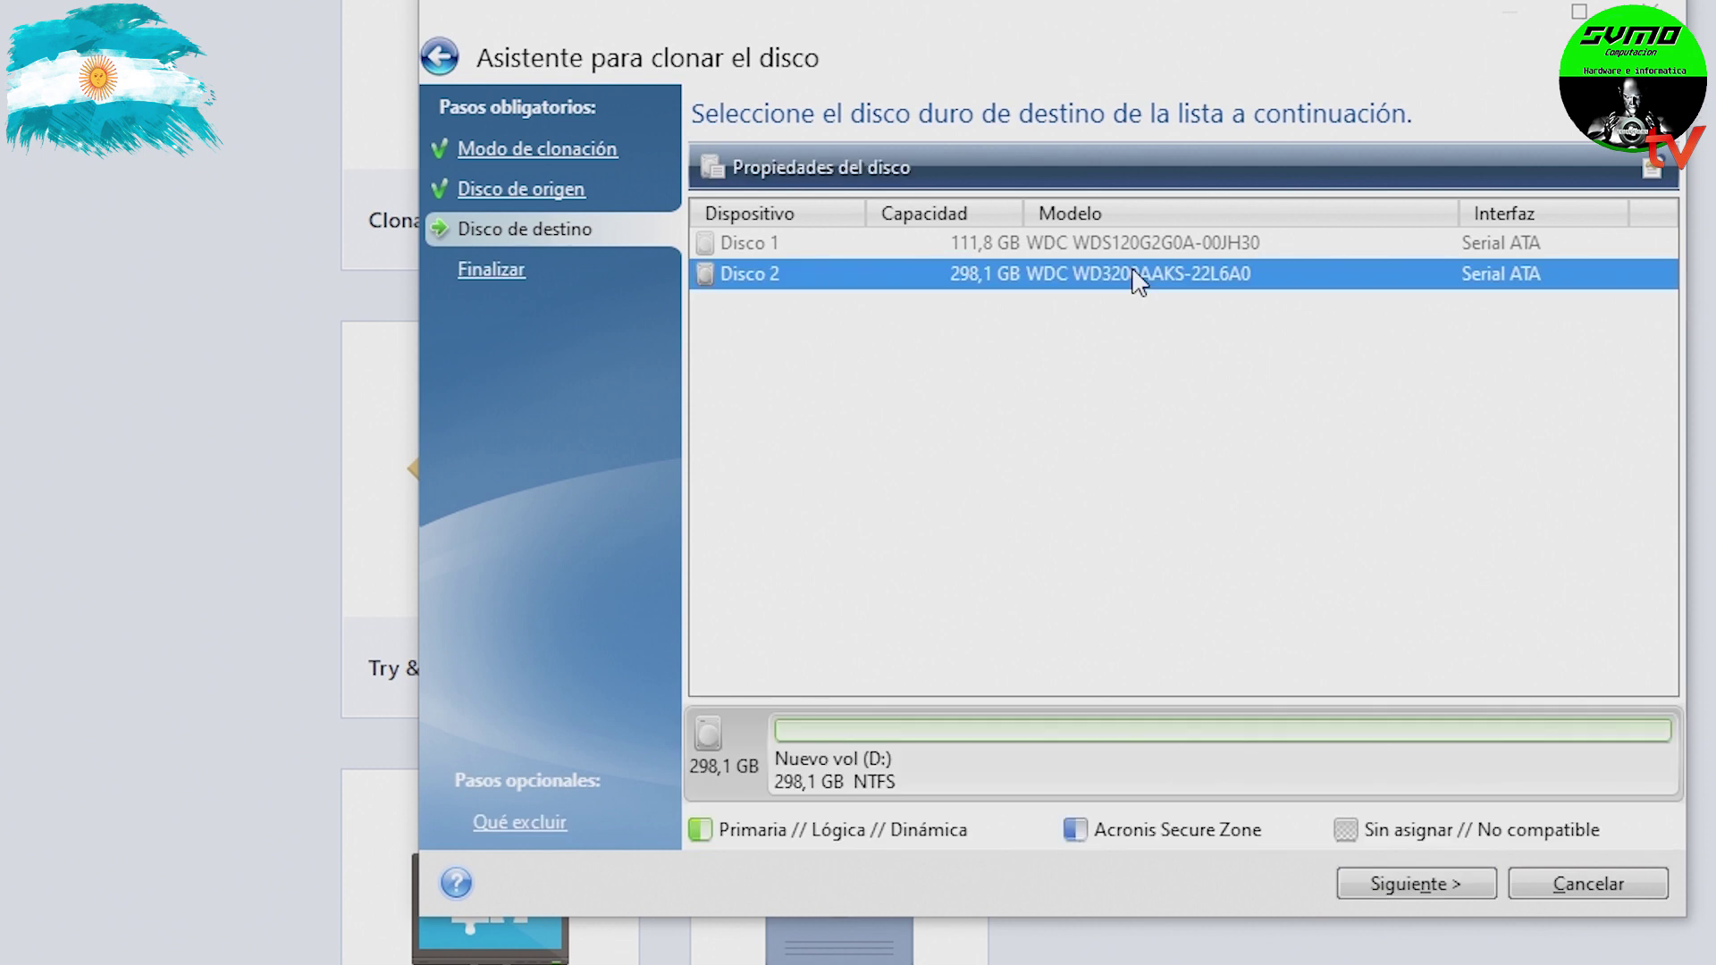
{"action": "left_click", "coordinate": [1421, 883]}
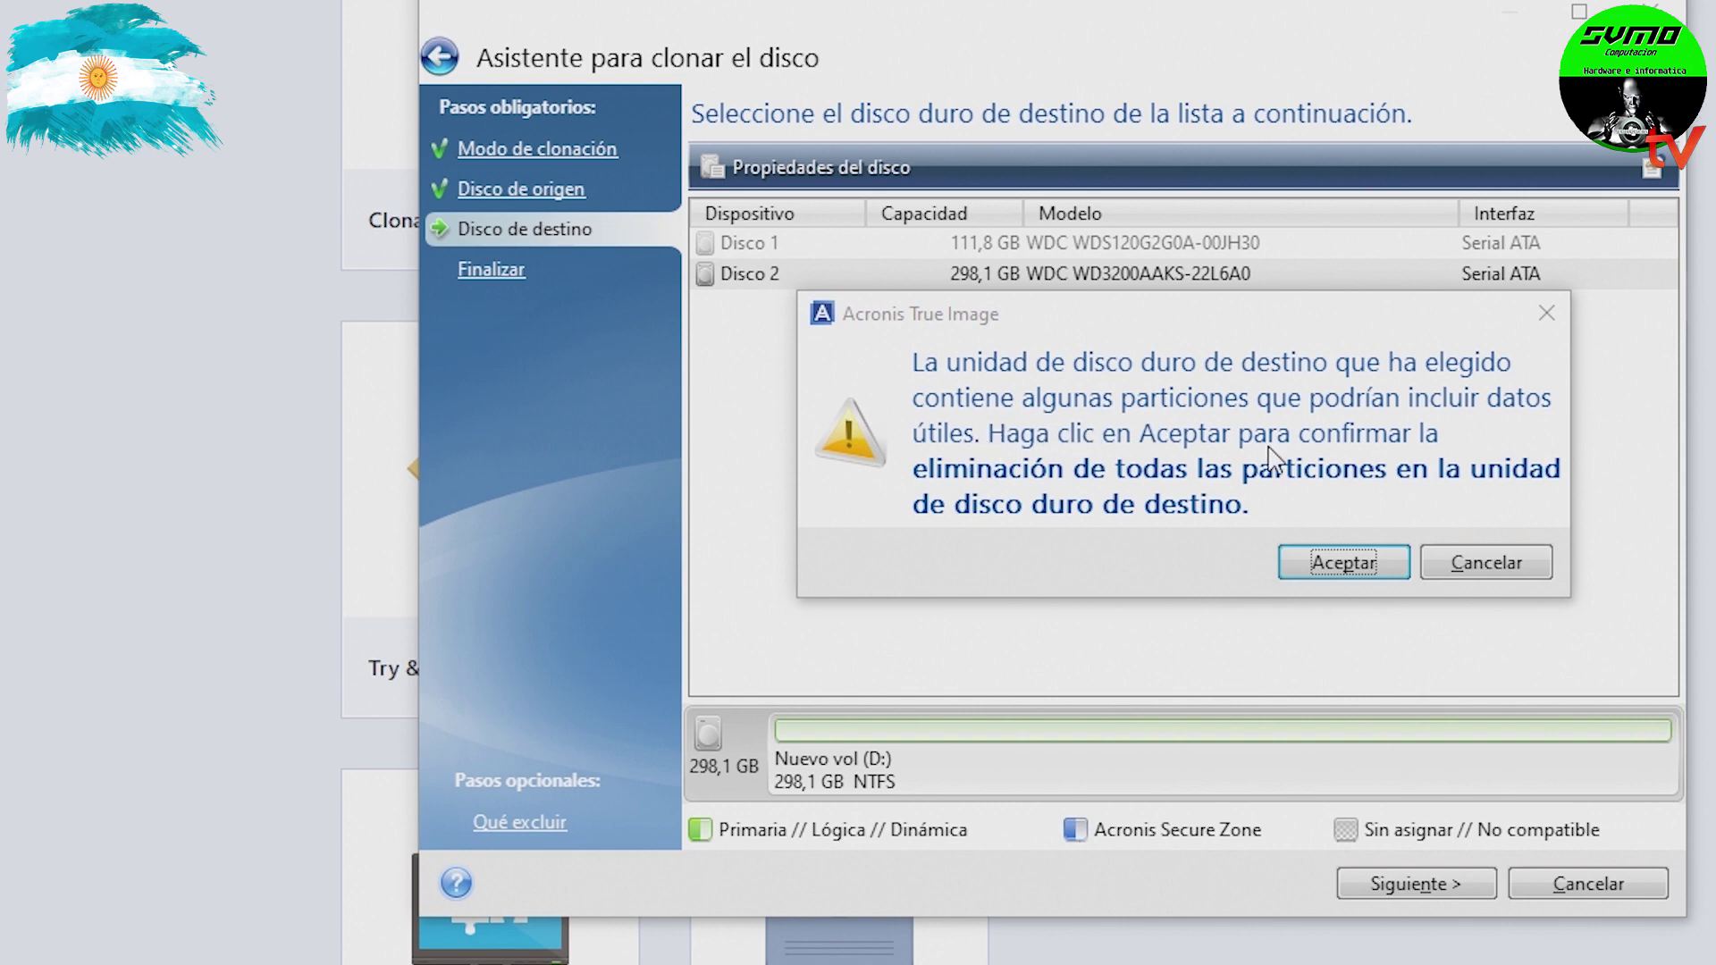
{"action": "left_click", "coordinate": [1343, 565]}
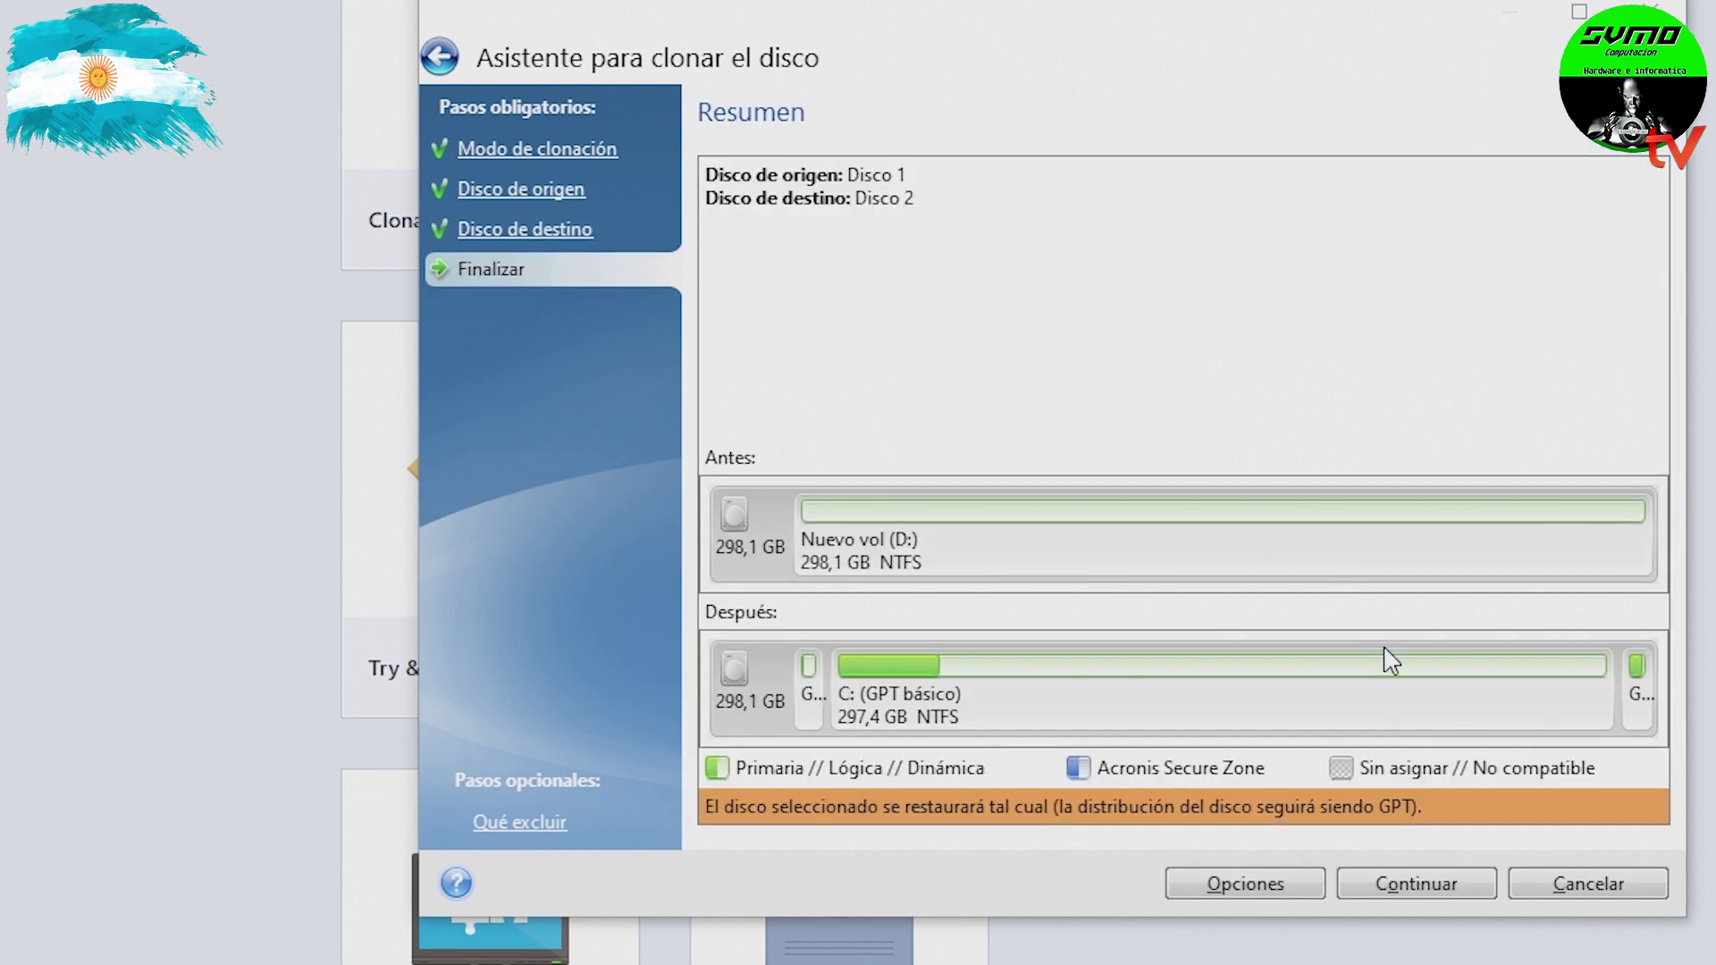
Run the cloning from the summary, then acknowledge its completion and close Acronis True Image.
{"action": "left_click", "coordinate": [1448, 896]}
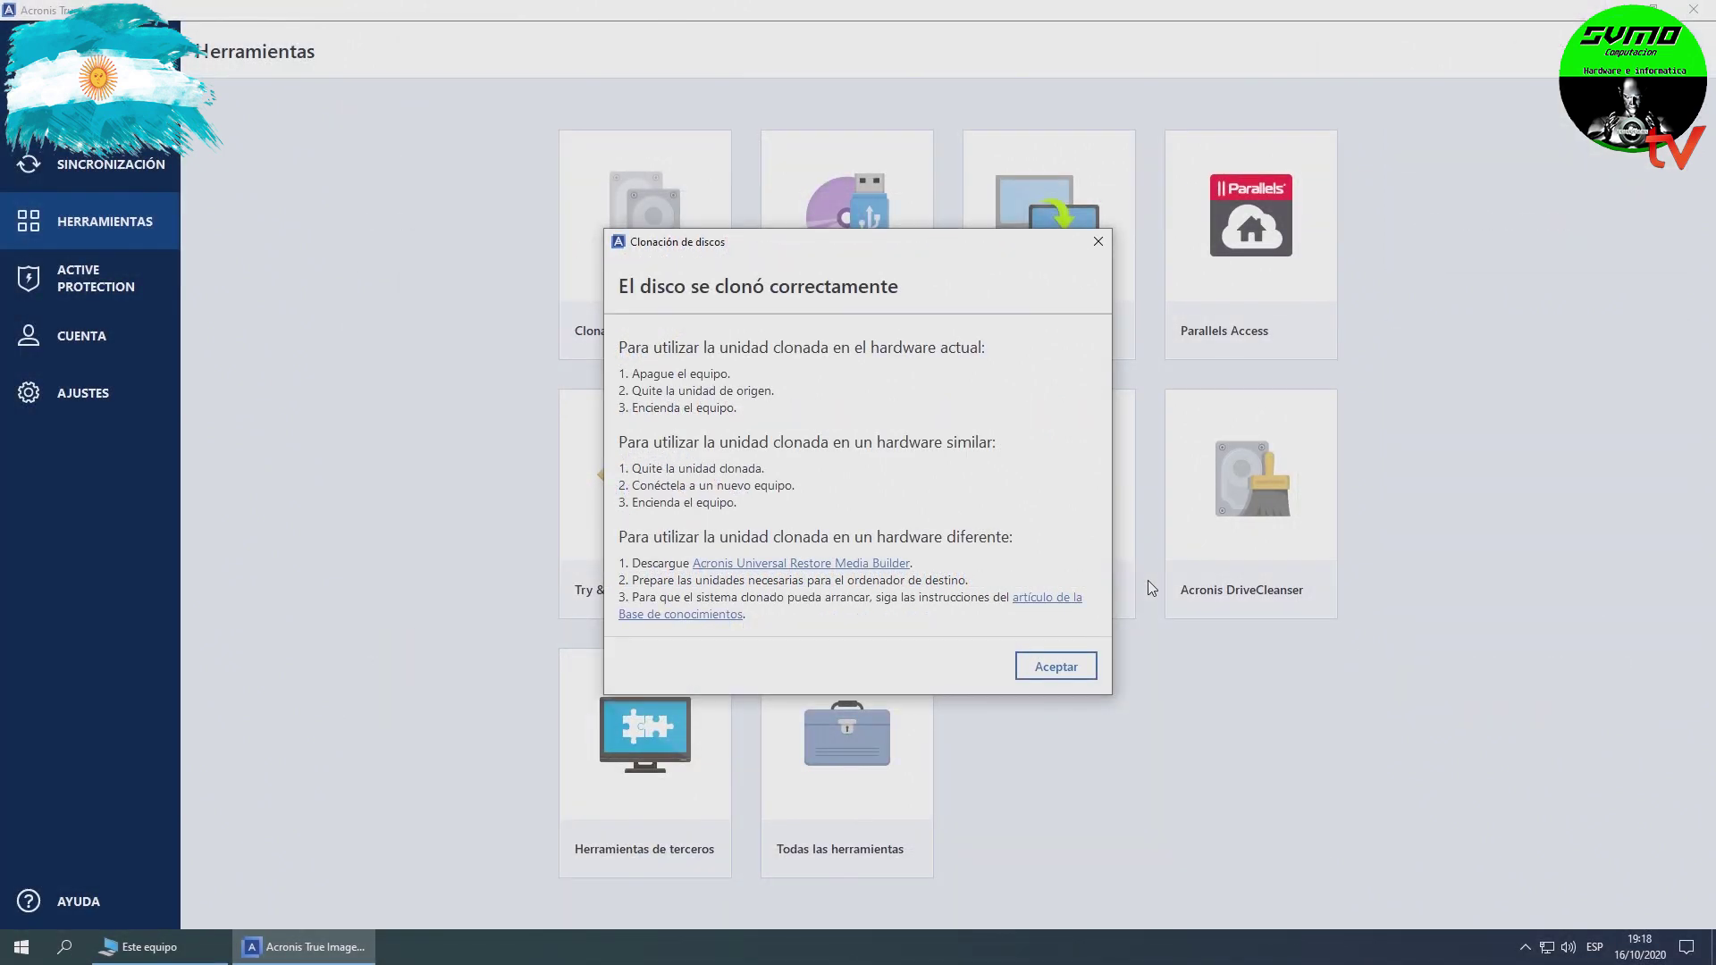
{"action": "left_click", "coordinate": [1049, 672]}
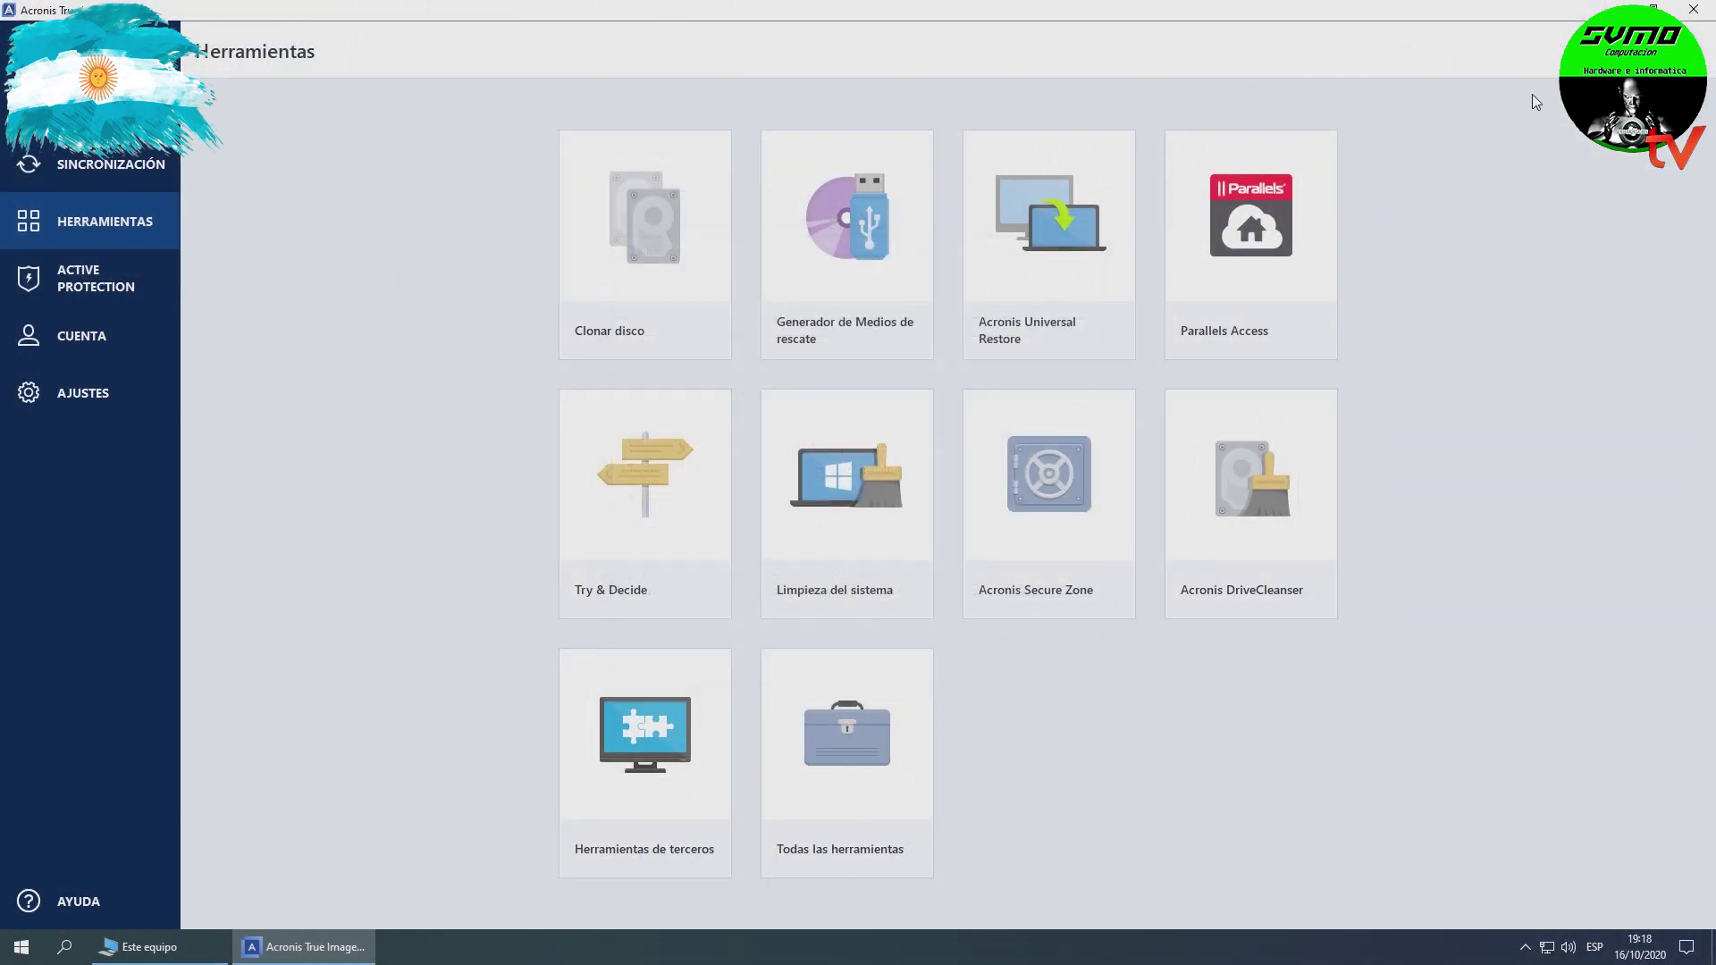
{"action": "left_click", "coordinate": [1694, 9]}
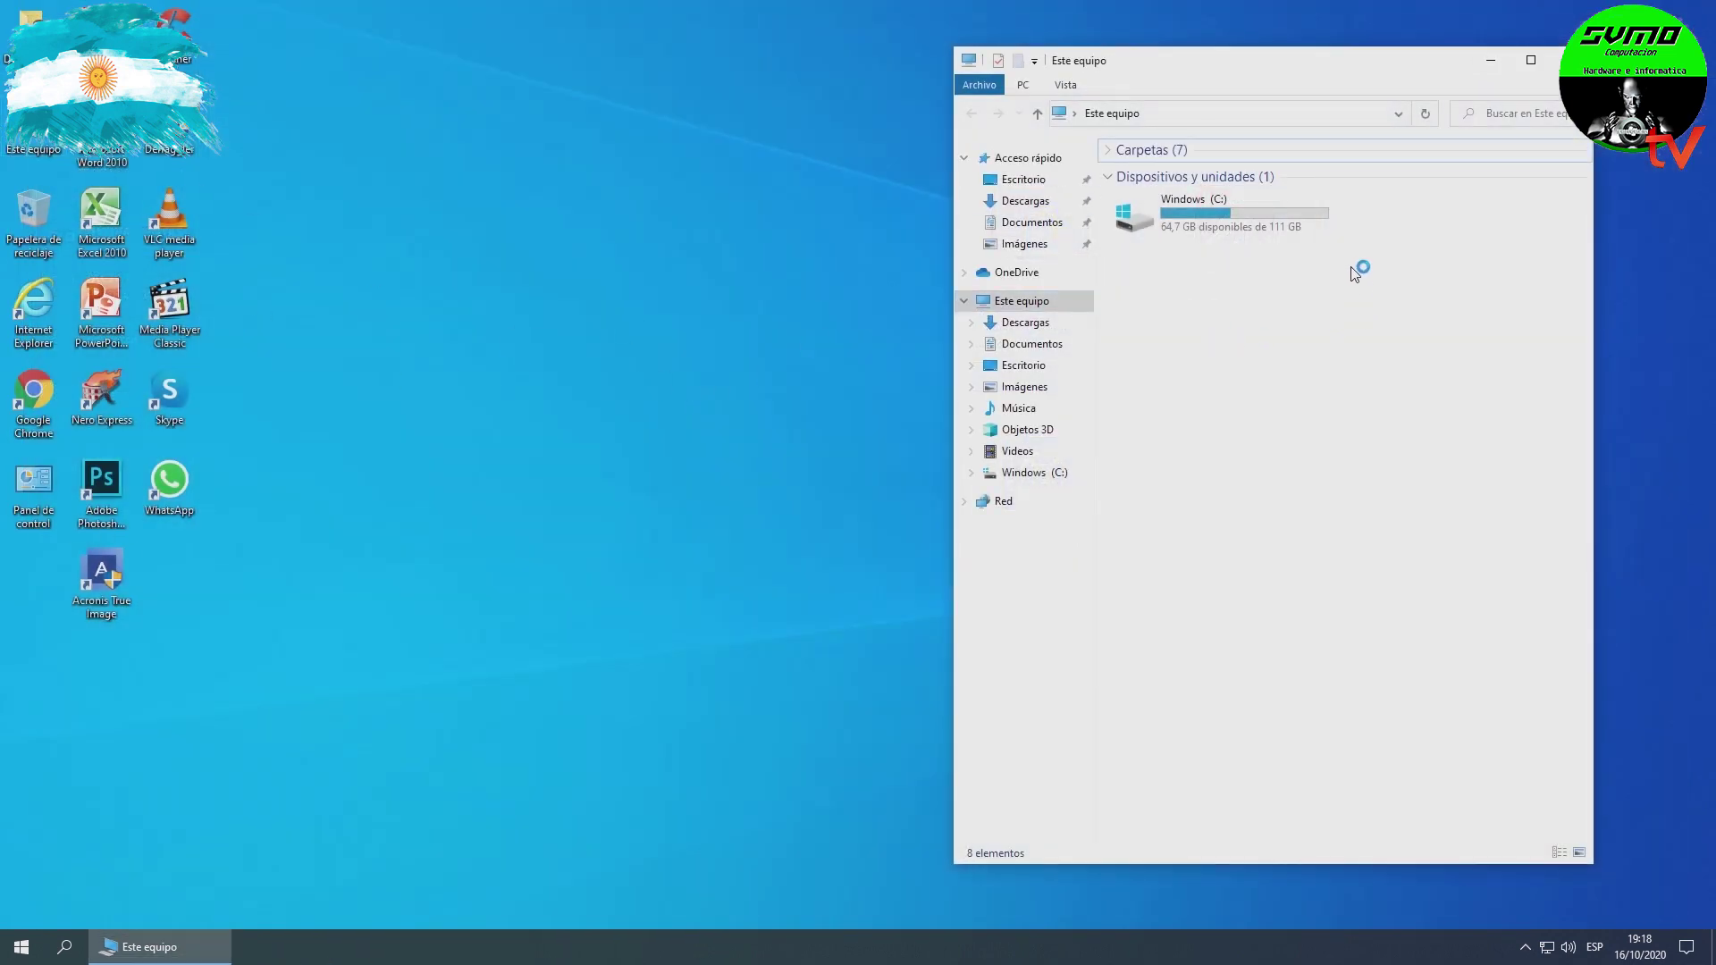
Shut down the computer.
{"action": "key", "text": "super"}
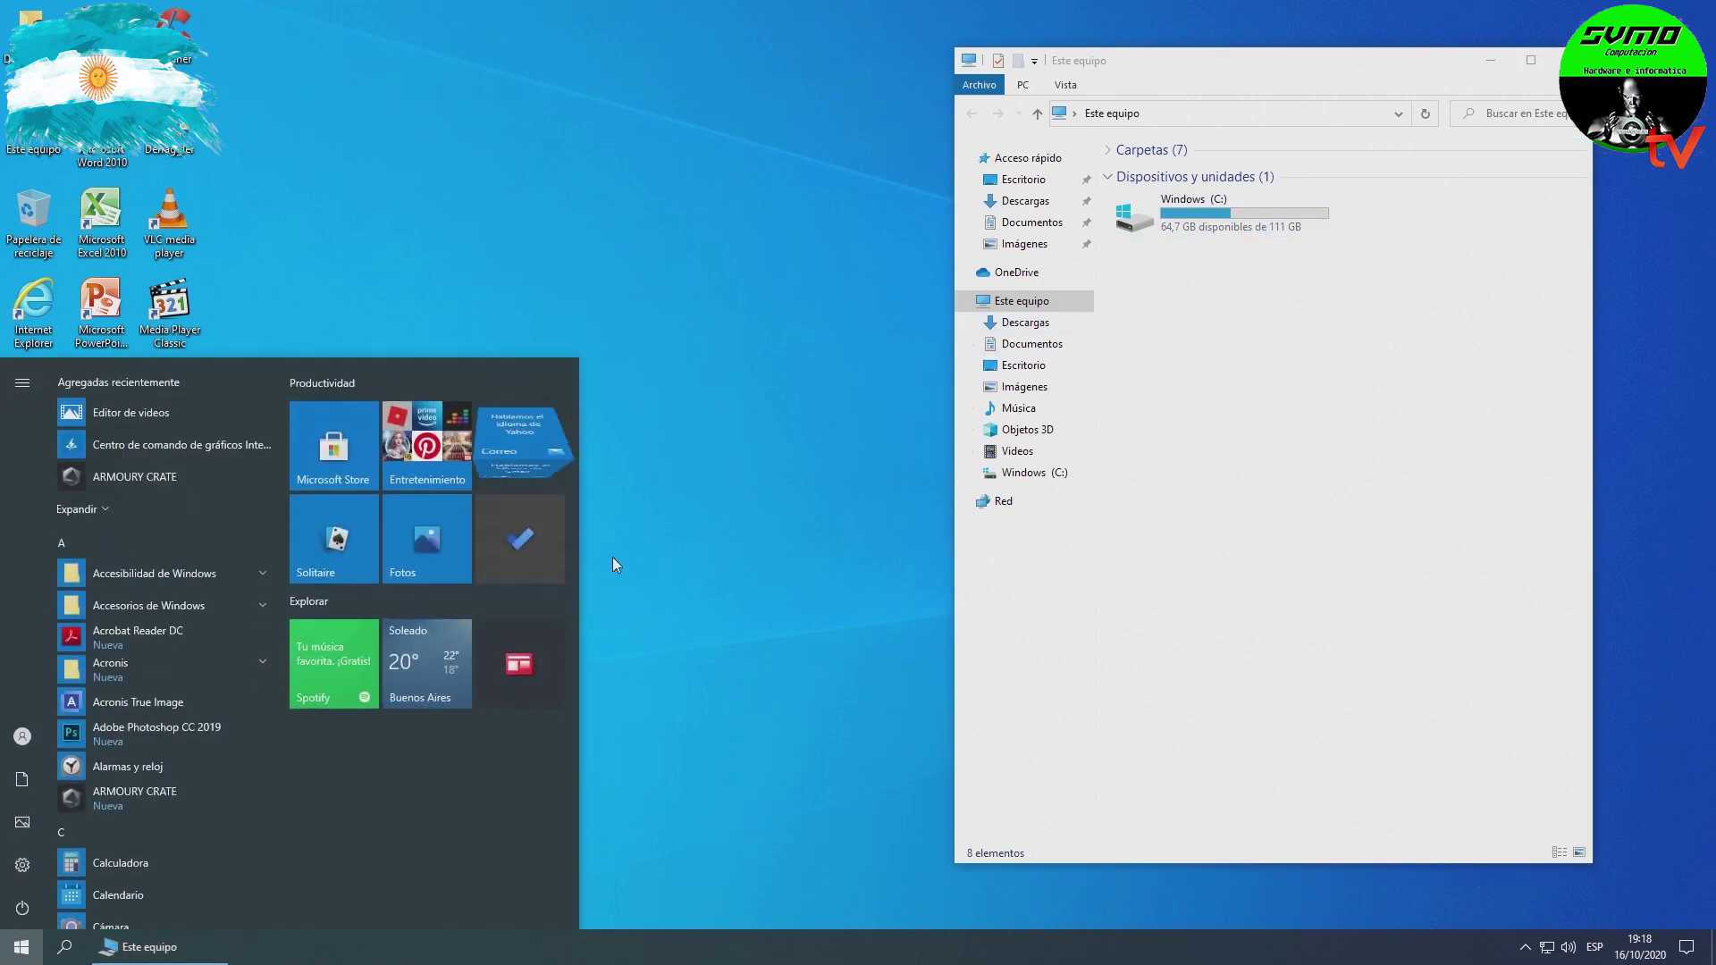
{"action": "left_click", "coordinate": [23, 908]}
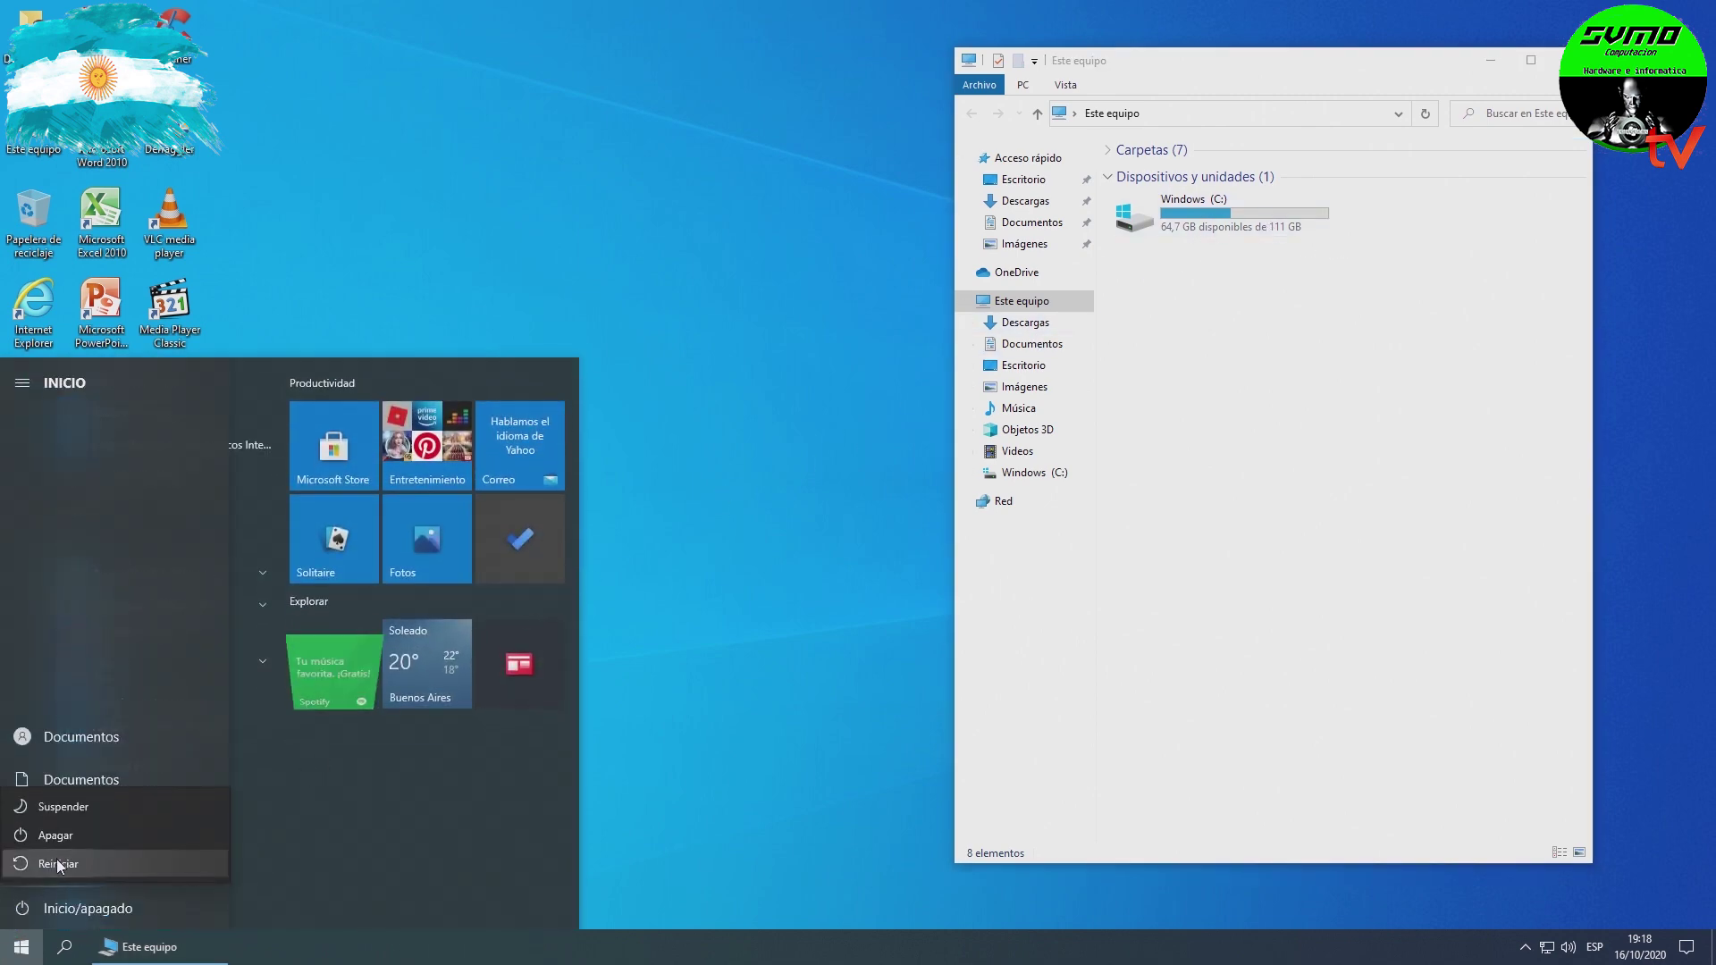
{"action": "left_click", "coordinate": [61, 840]}
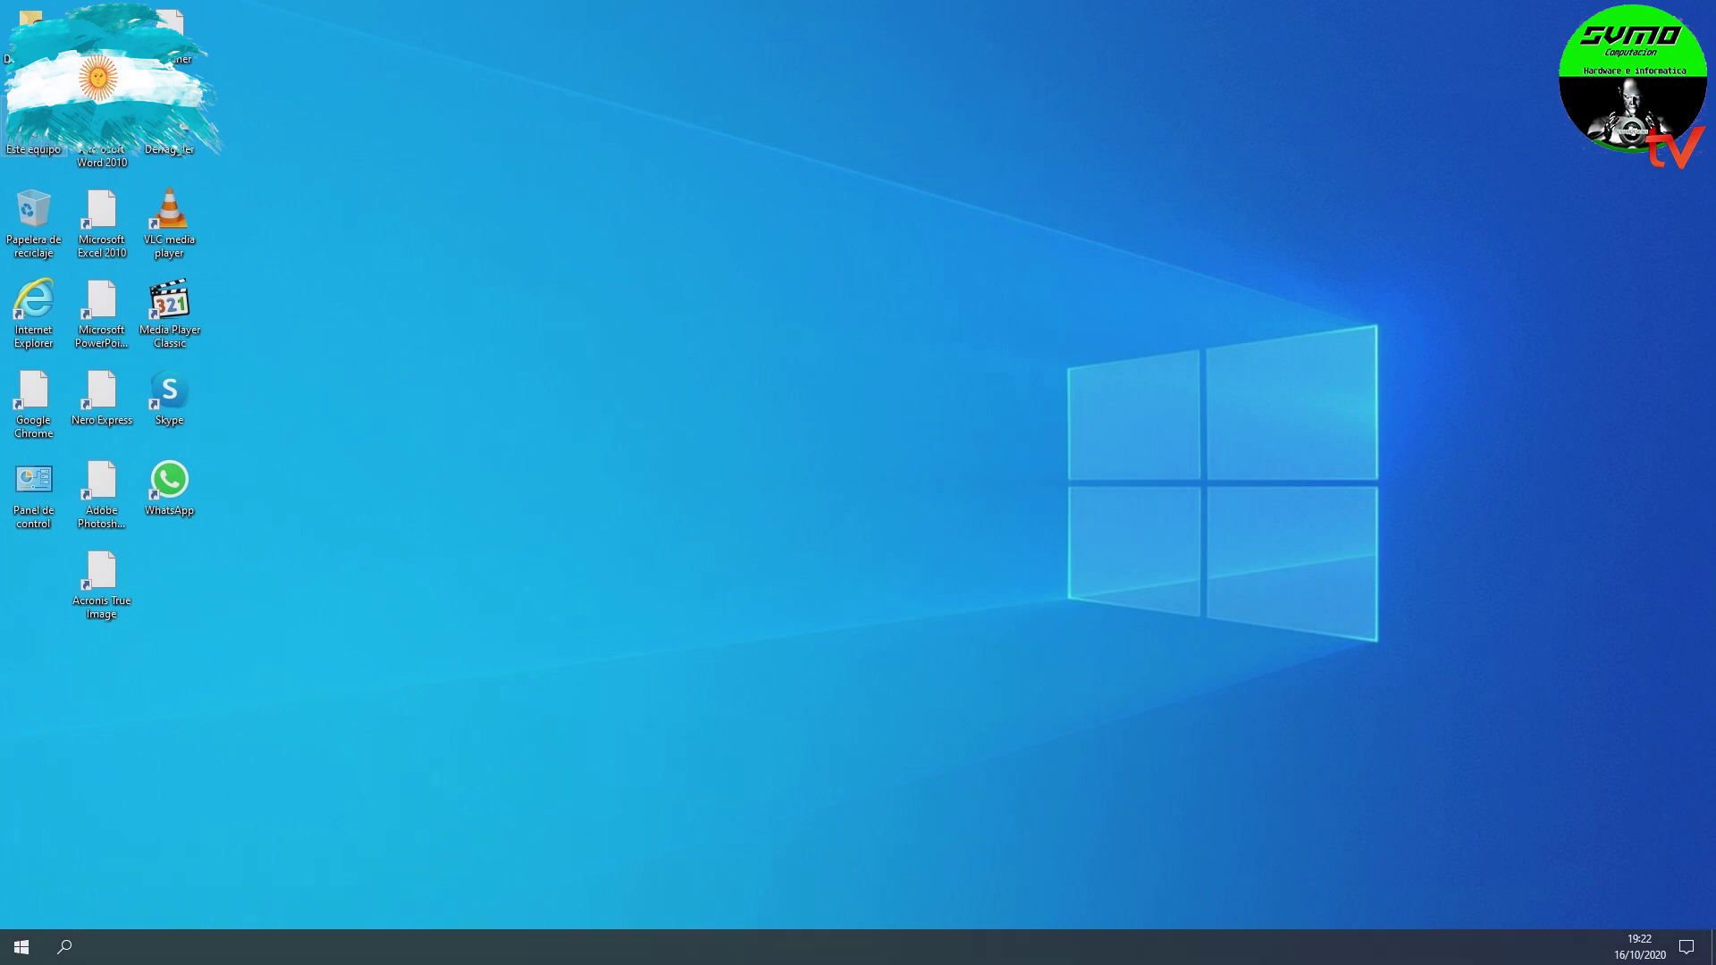
Open Este equipo to check the cloned drive's capacity, and open the computer's administration console.
{"action": "key", "text": "super+e"}
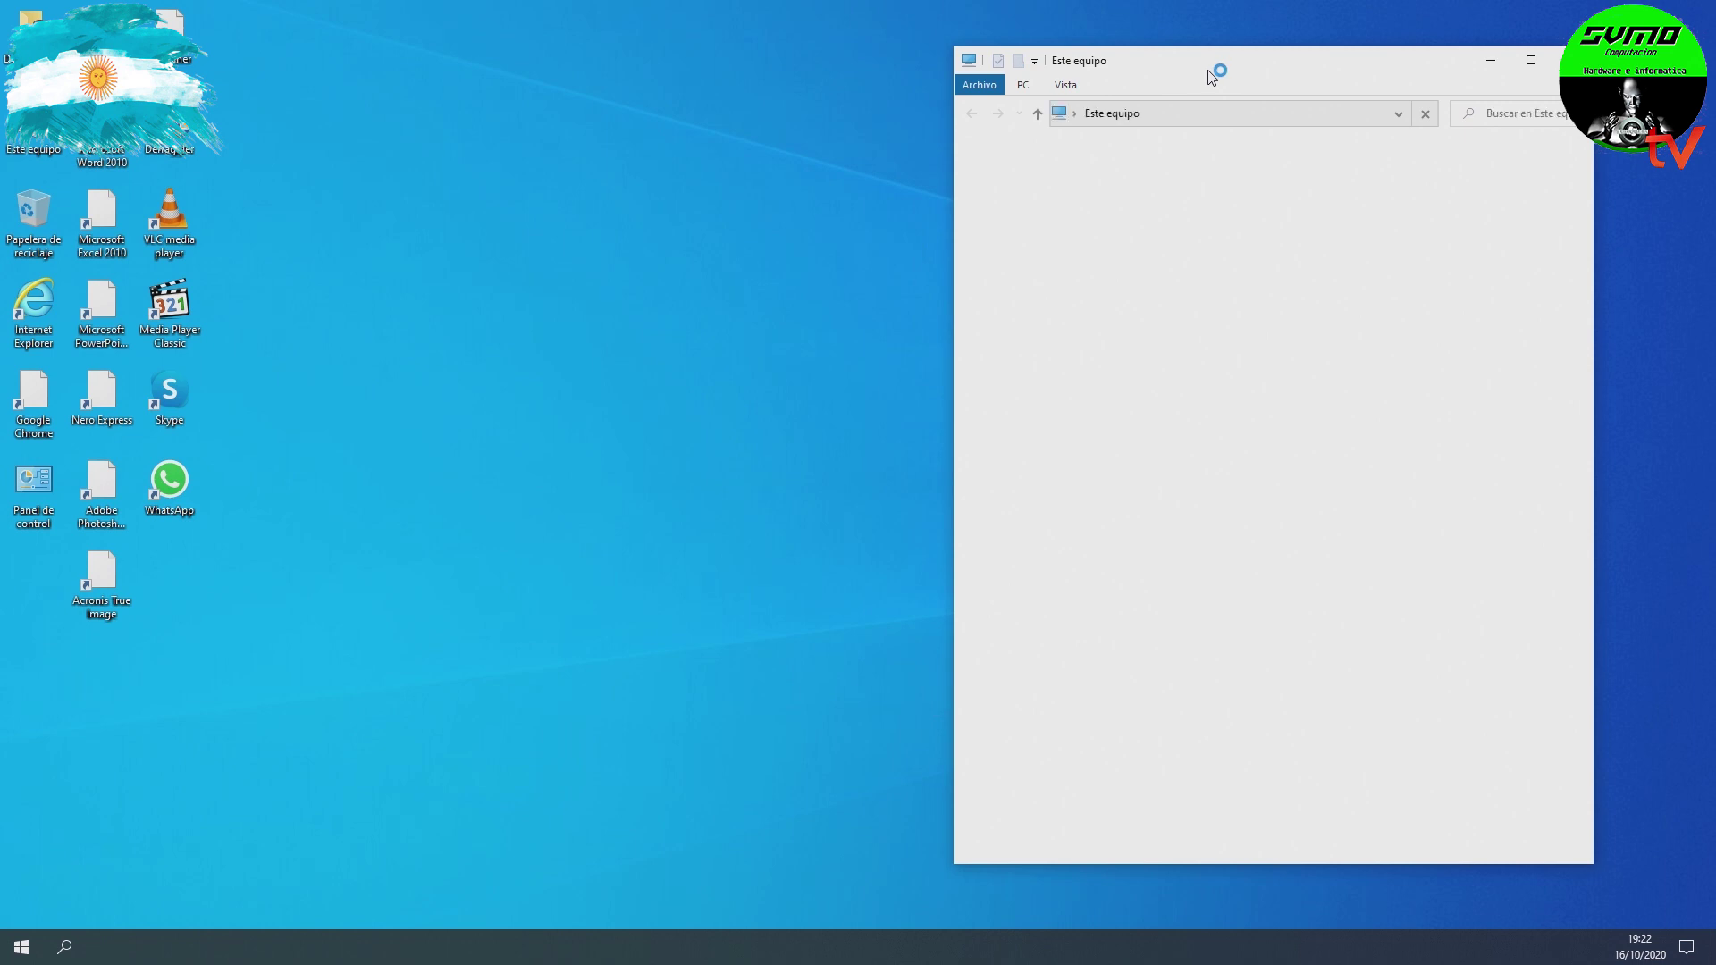
{"action": "left_click_drag", "start_coordinate": [1192, 72], "coordinate": [927, 69]}
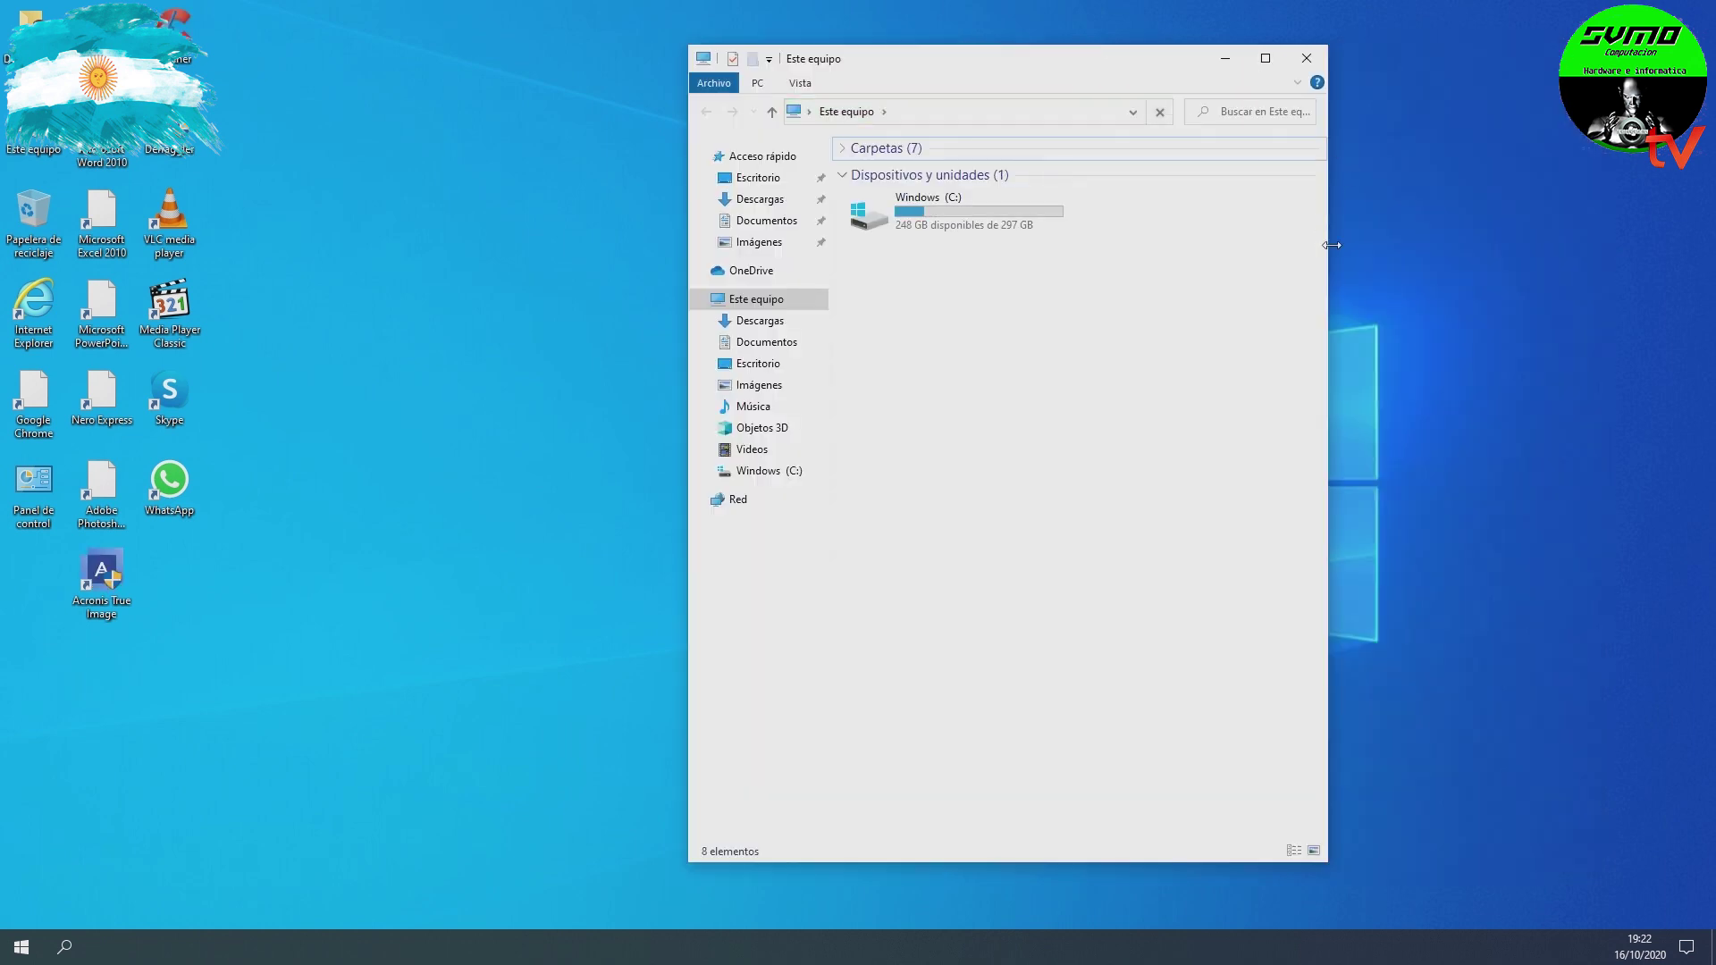
{"action": "right_click", "coordinate": [25, 129]}
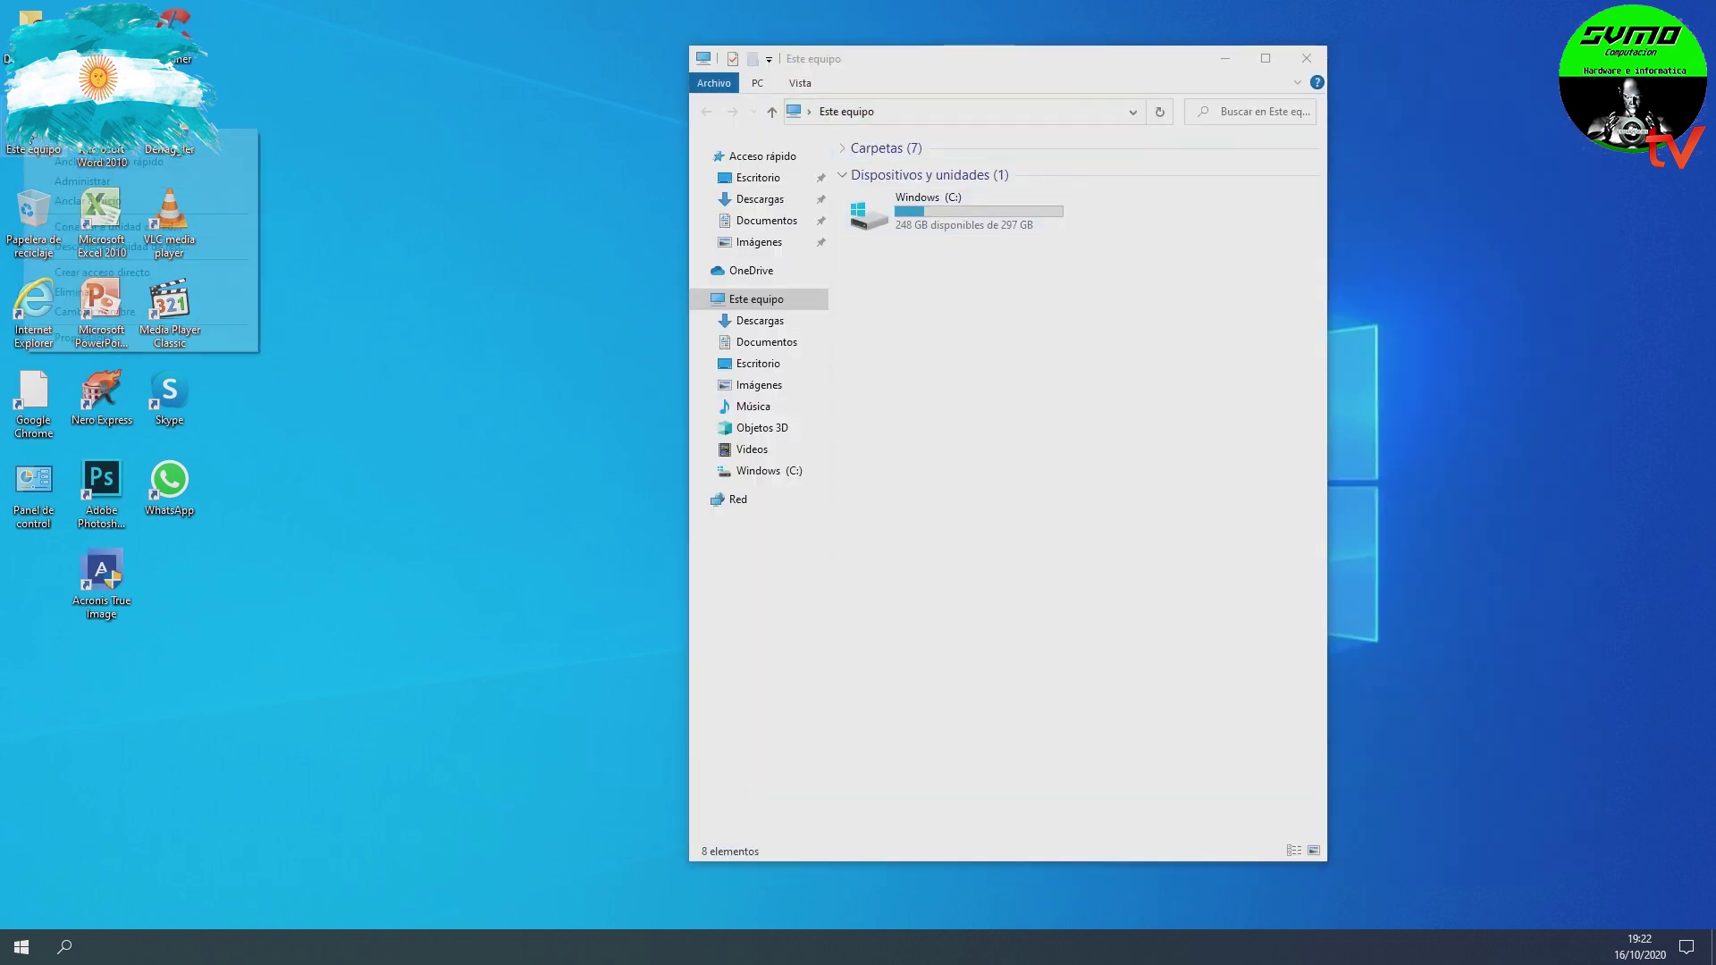
{"action": "left_click", "coordinate": [81, 180]}
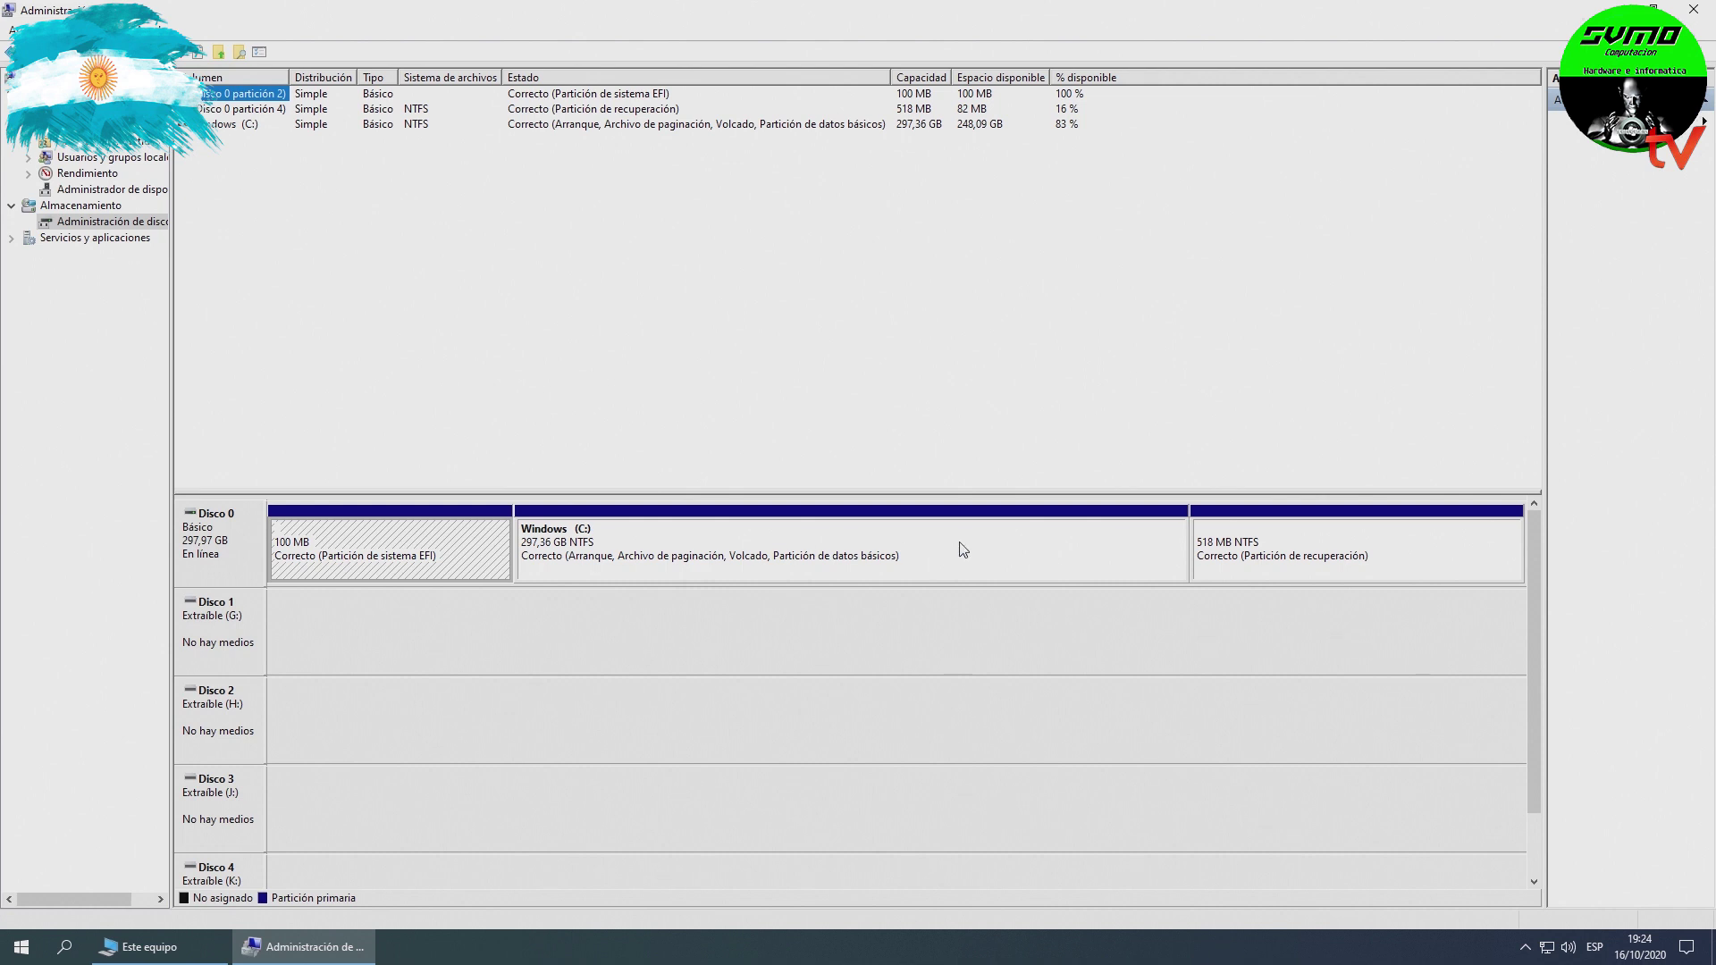
Shrink the Windows (C:) volume by 100000 MB.
{"action": "right_click", "coordinate": [1047, 552]}
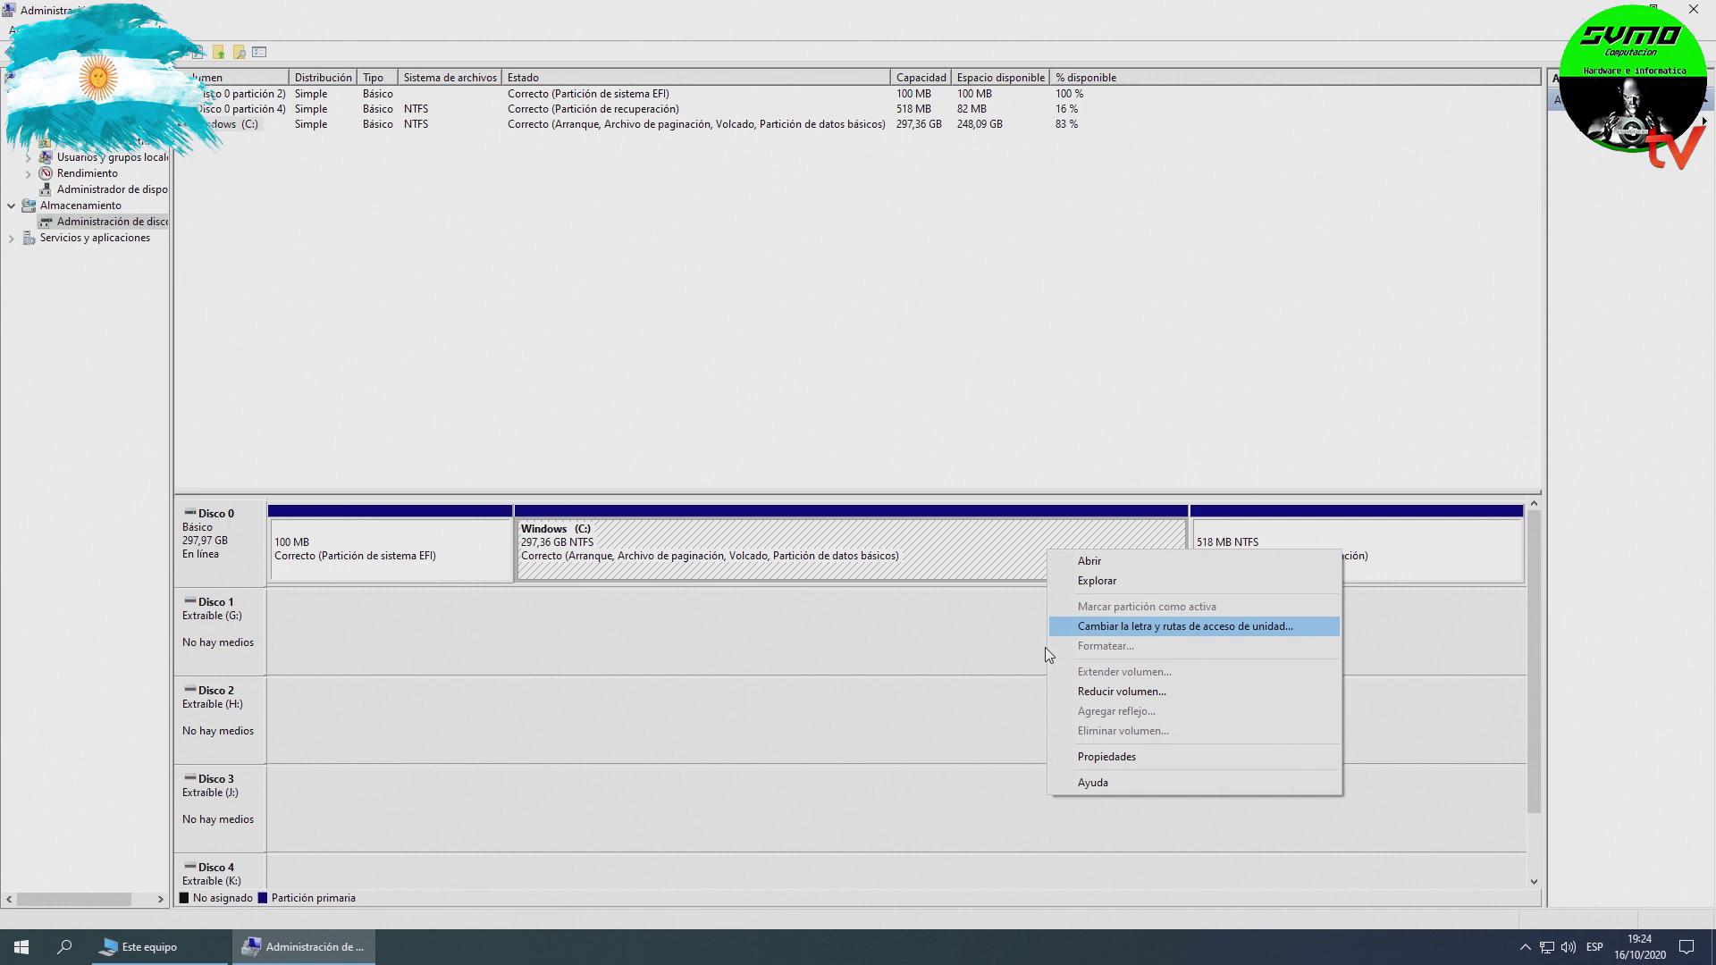
{"action": "left_click", "coordinate": [1139, 693]}
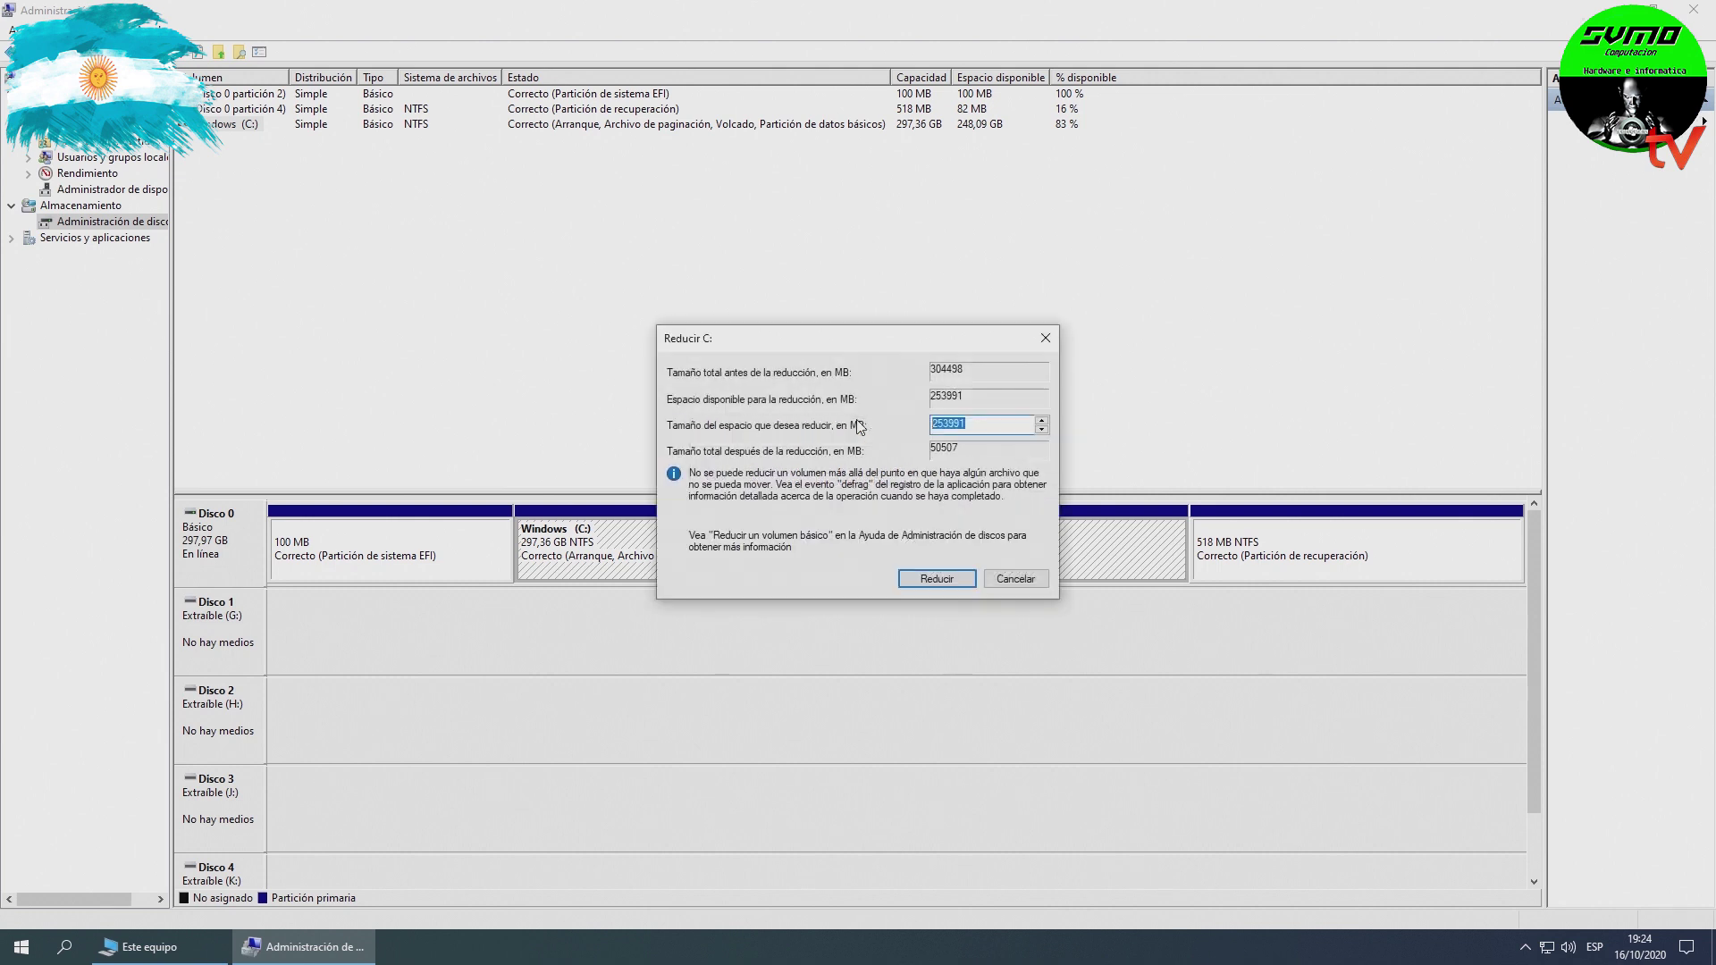
{"action": "type", "text": "1000000"}
{"action": "key", "text": "BackSpace"}
{"action": "left_click", "coordinate": [935, 579]}
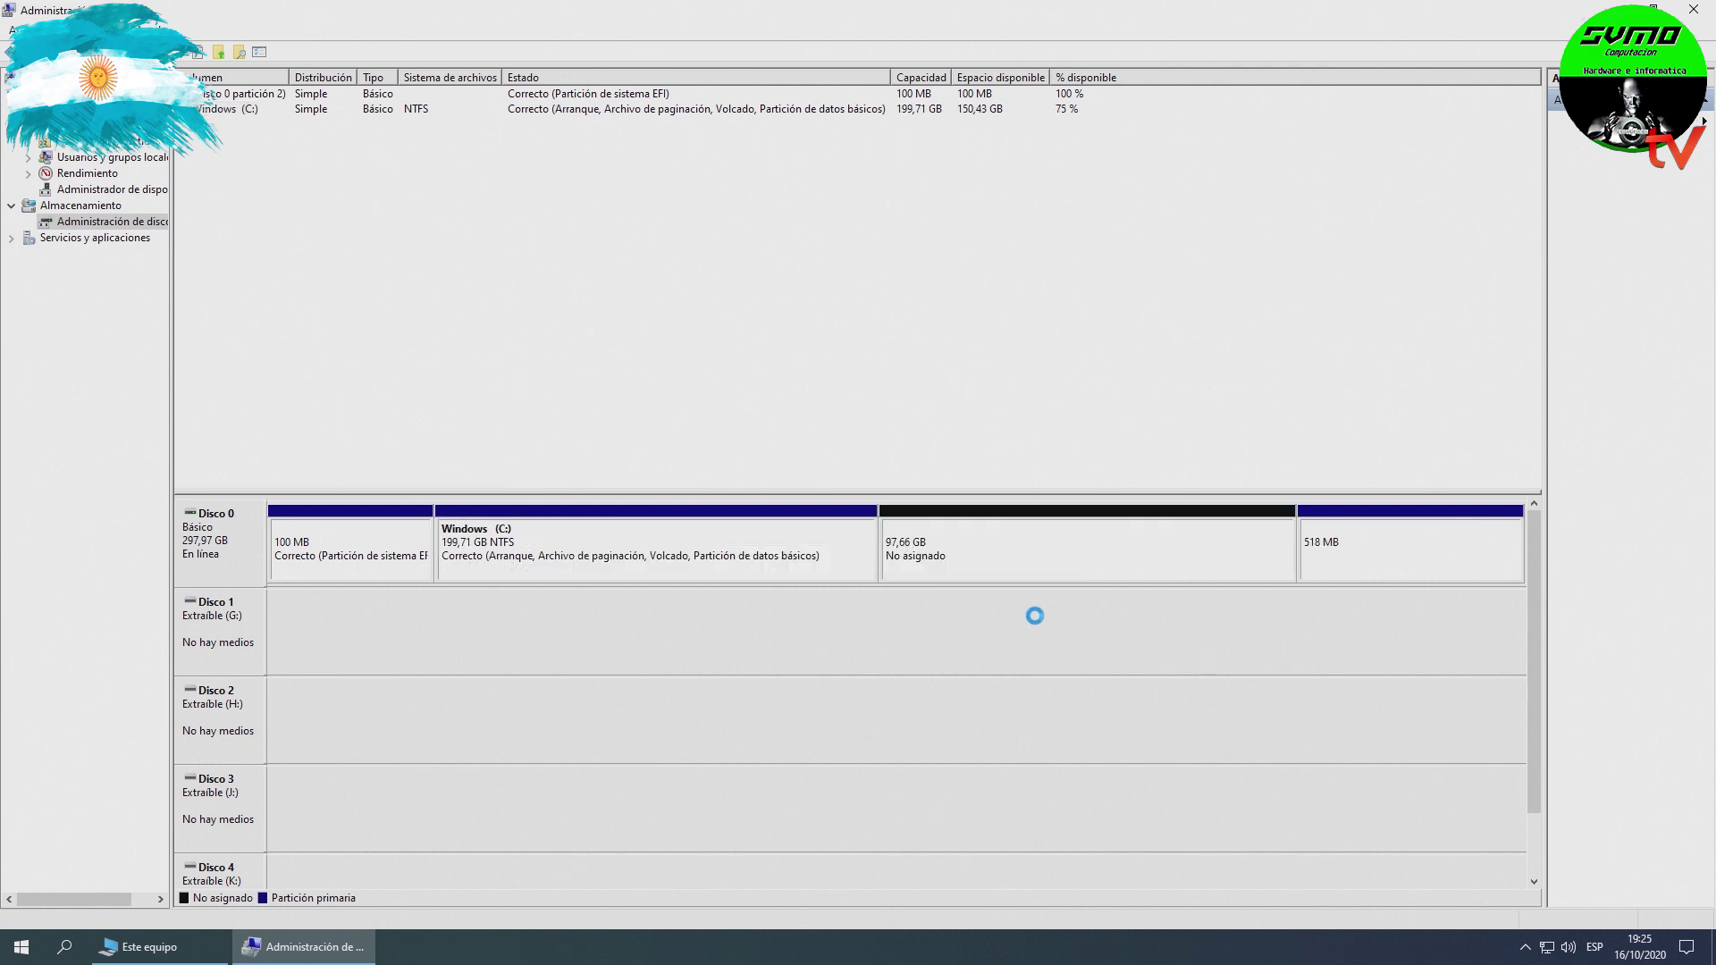
Create a simple volume in the unallocated space with drive letter D, quick-formatted as NTFS and labelled Datos.
{"action": "right_click", "coordinate": [1031, 558]}
{"action": "left_click", "coordinate": [1081, 565]}
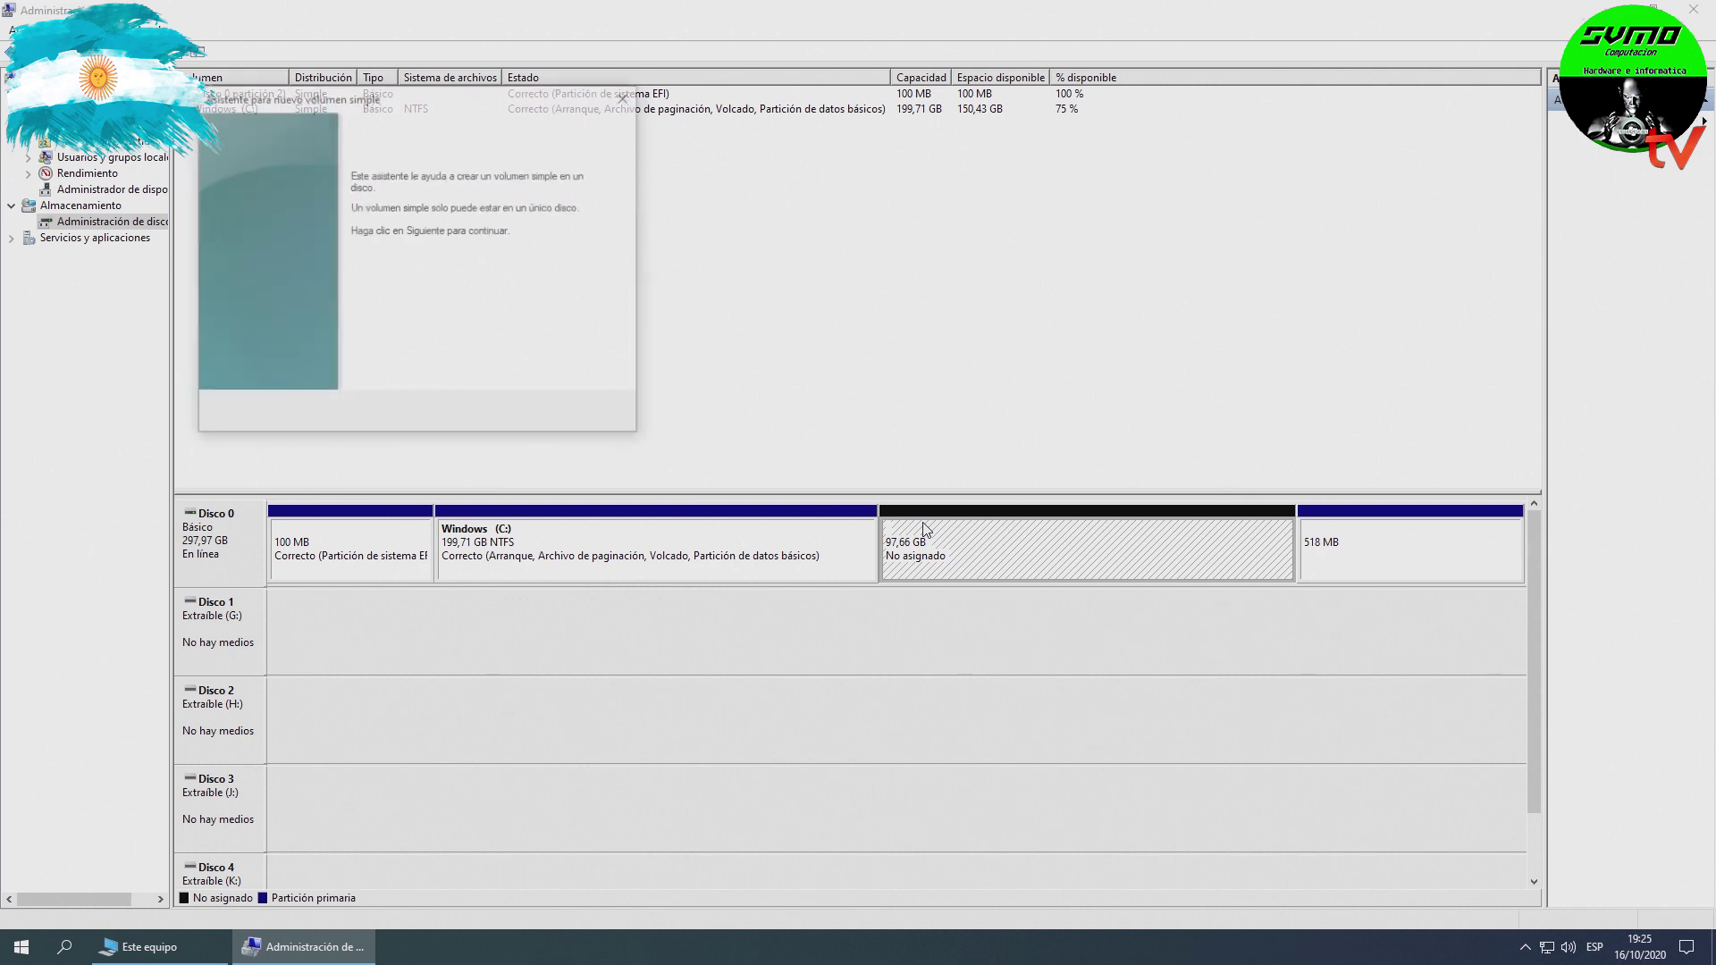
{"action": "left_click", "coordinate": [527, 415]}
{"action": "left_click", "coordinate": [538, 419]}
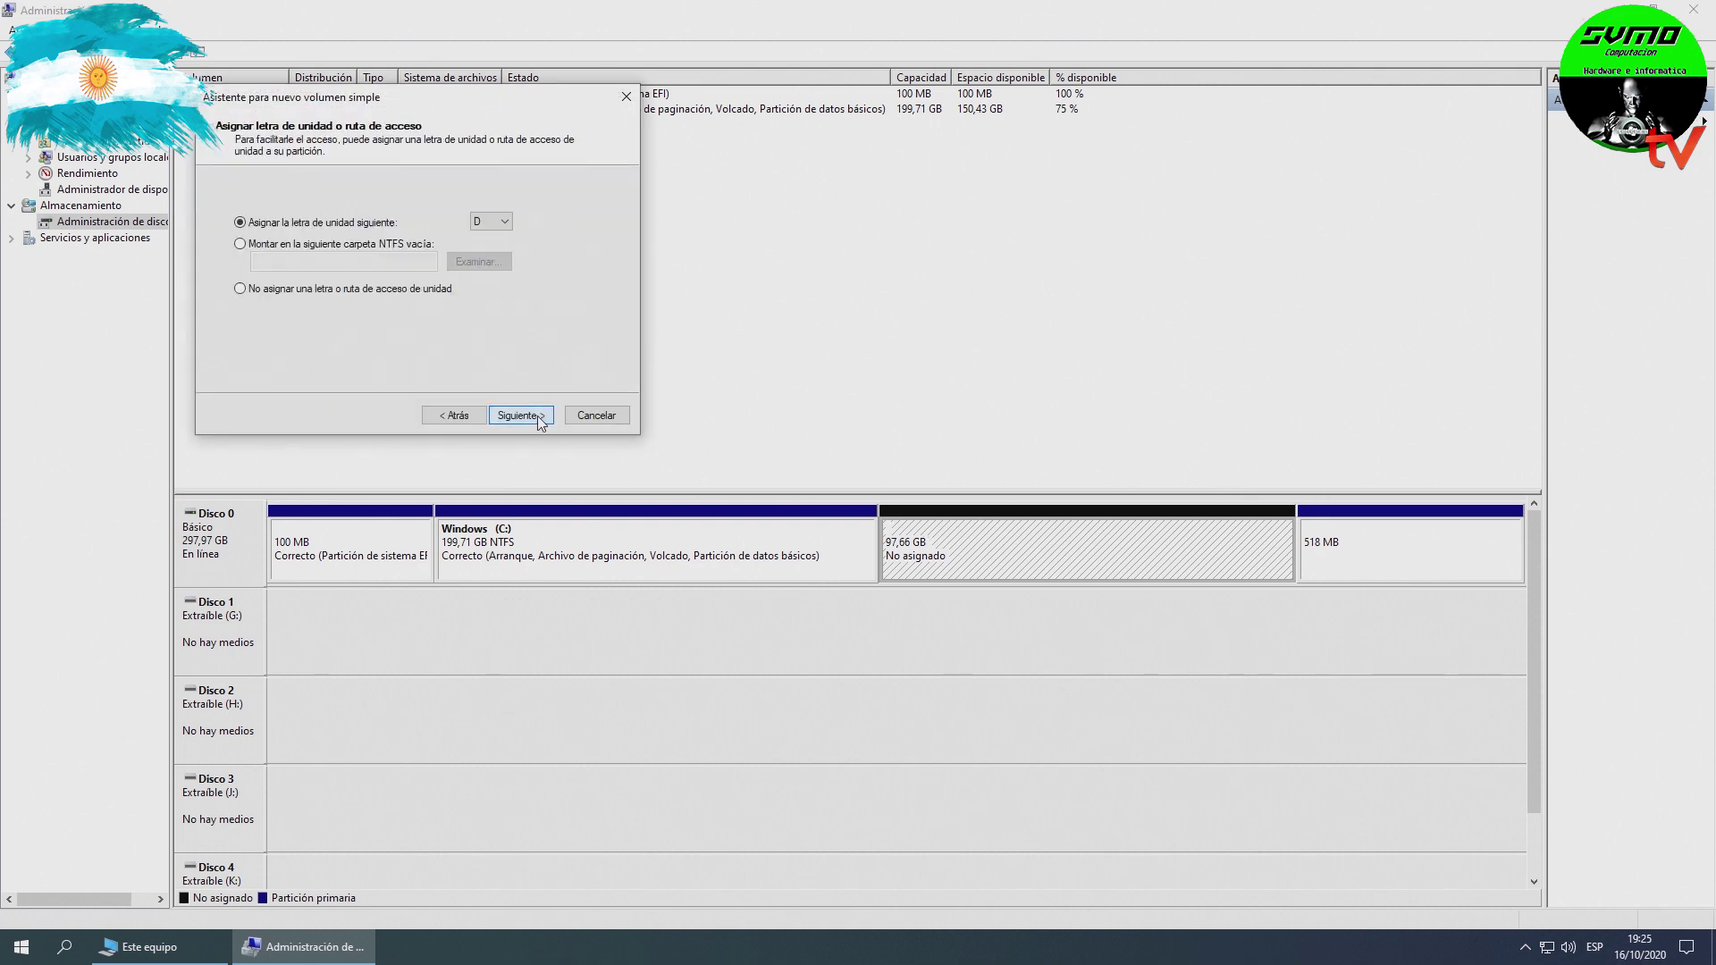
{"action": "left_click", "coordinate": [538, 416]}
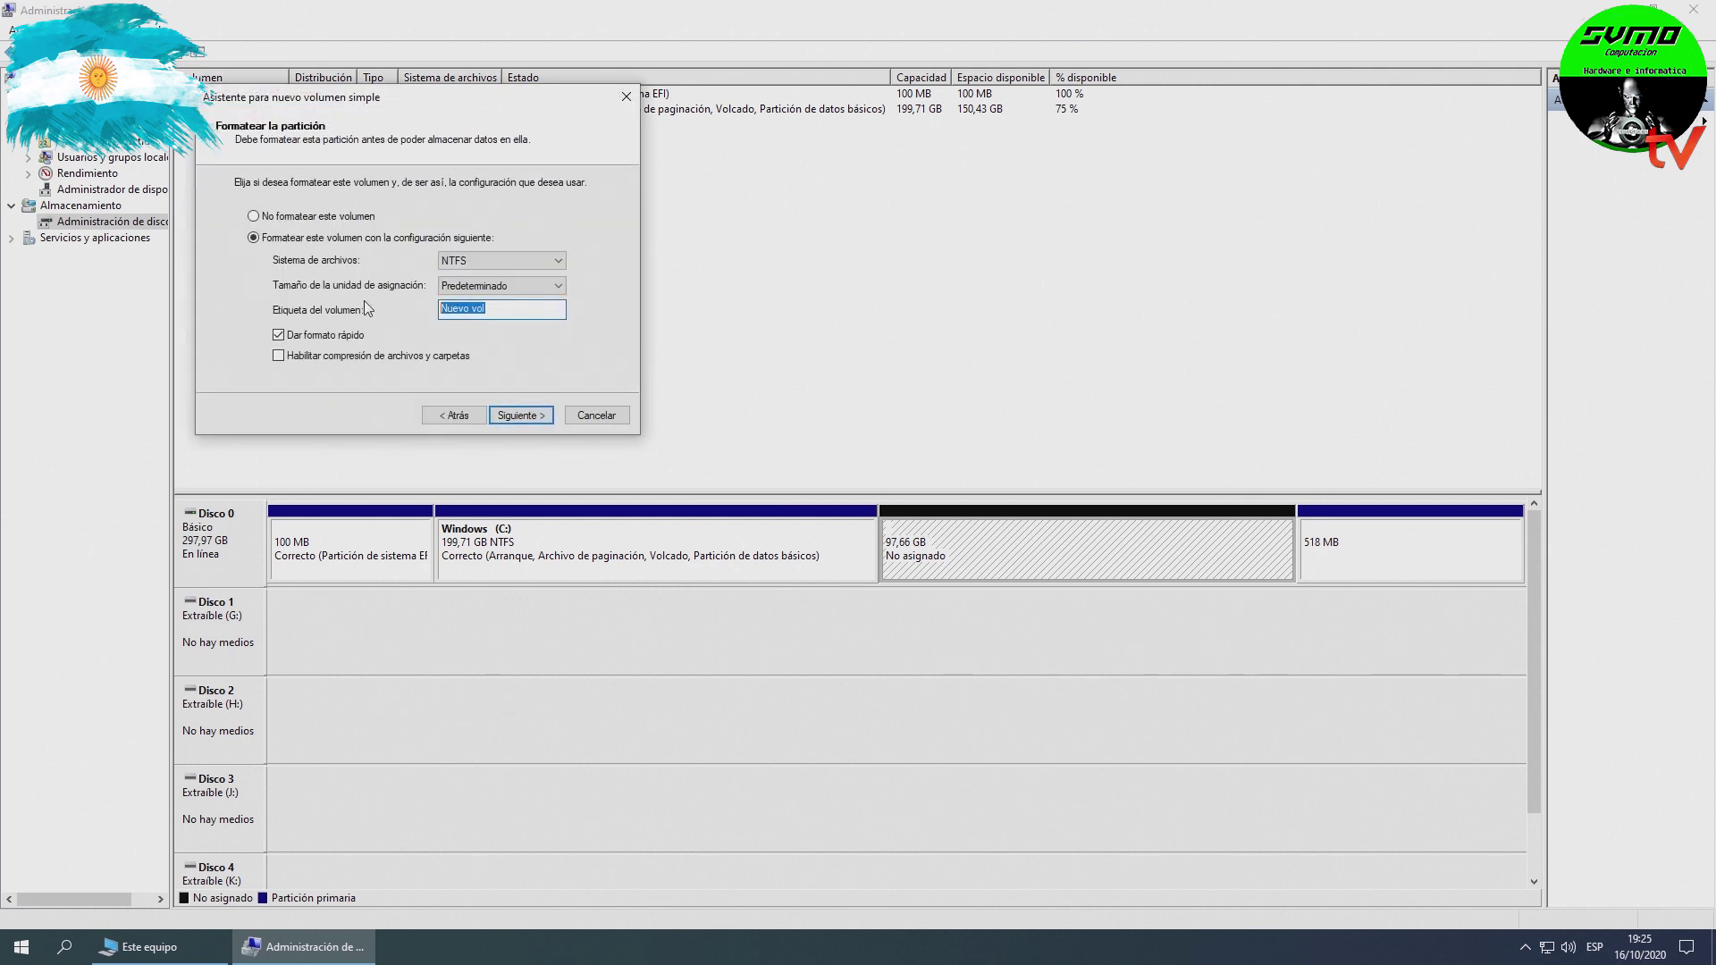
{"action": "type", "text": "Dat"}
{"action": "left_click", "coordinate": [517, 414]}
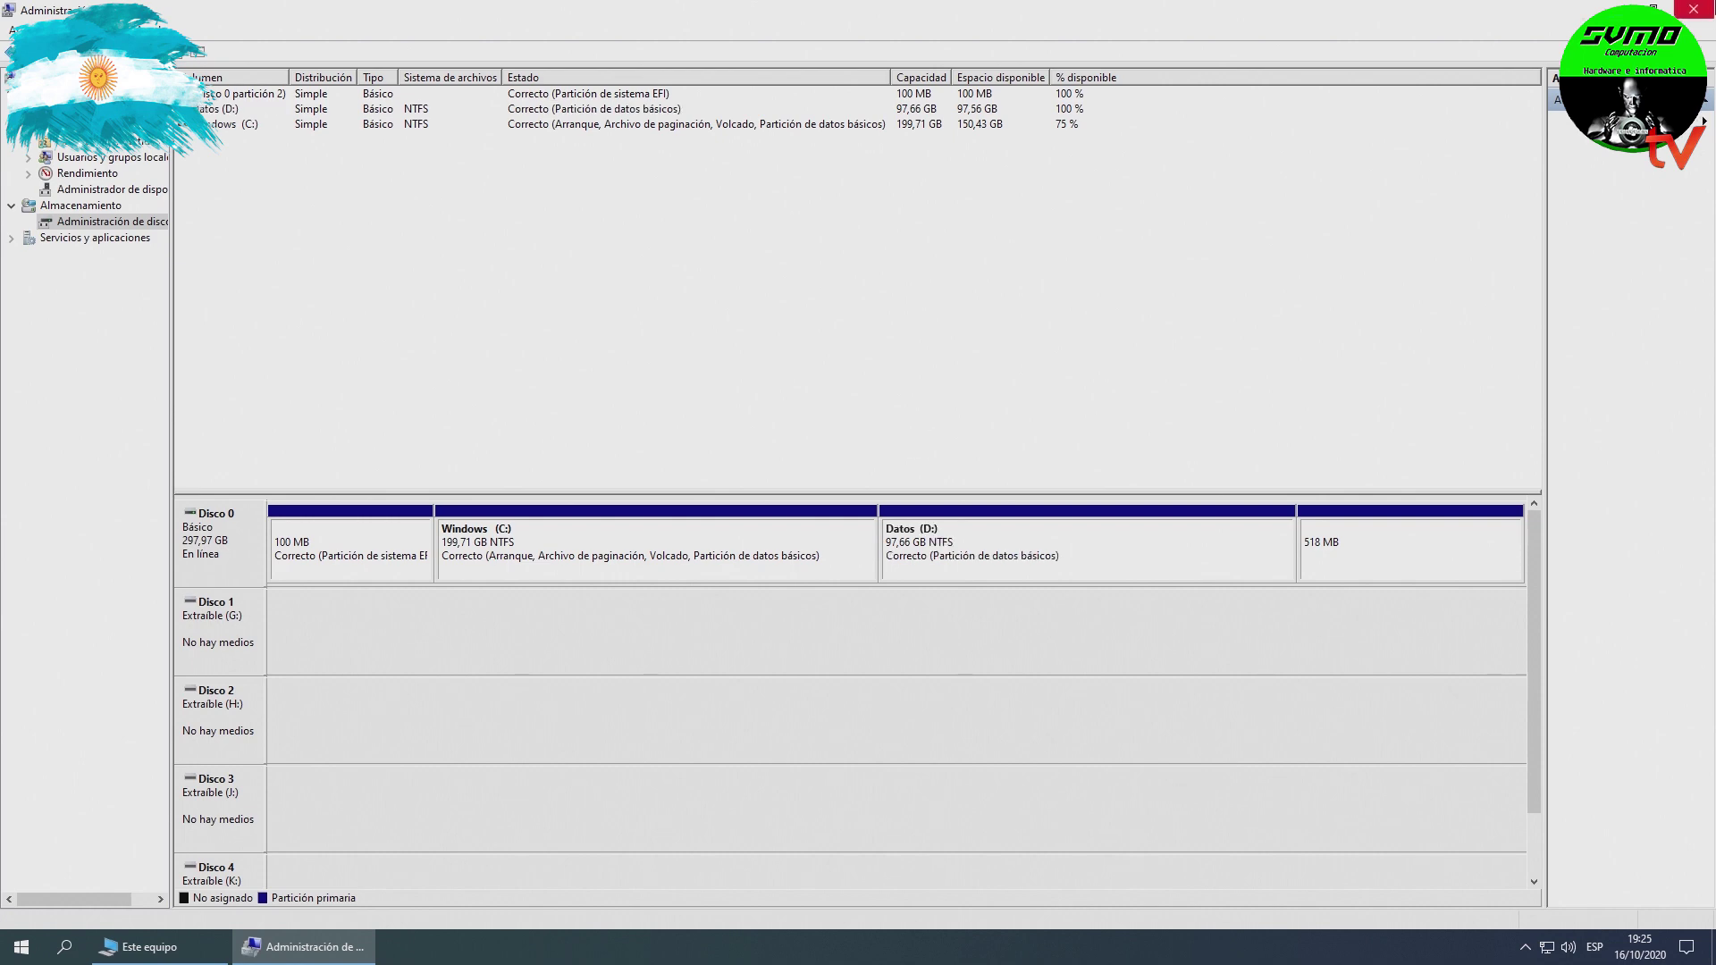
Close the administration console and refresh the drive list in Este equipo.
{"action": "left_click", "coordinate": [1693, 9]}
{"action": "right_click", "coordinate": [1028, 306]}
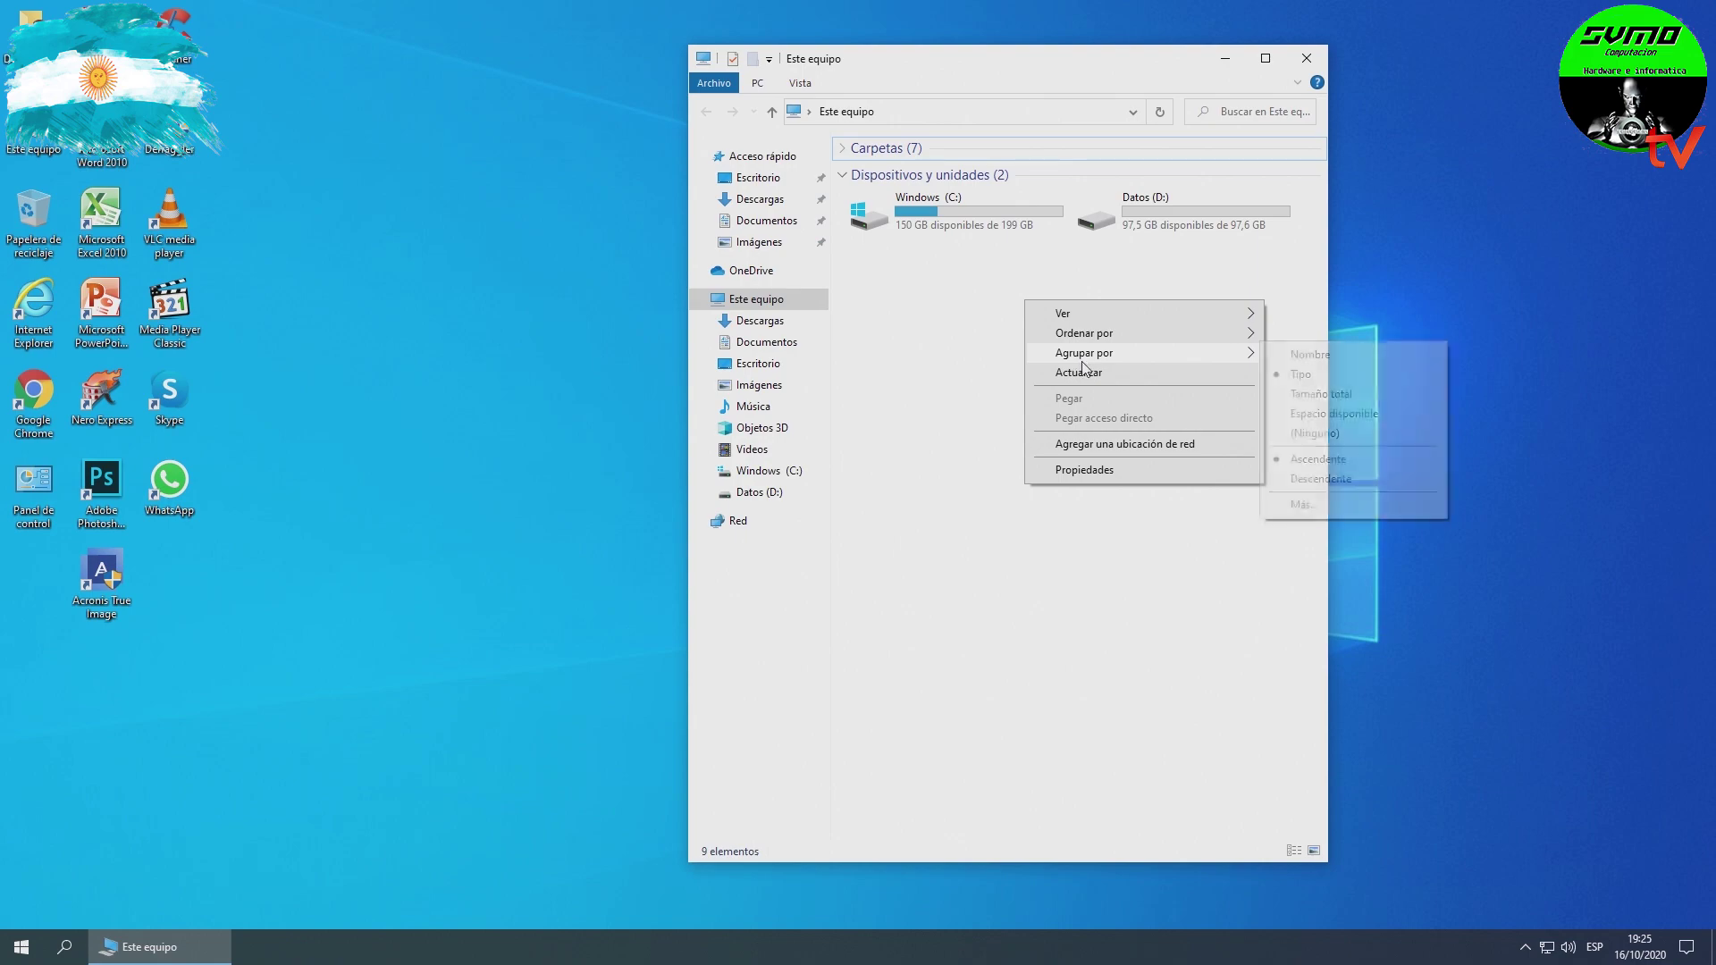
{"action": "left_click", "coordinate": [1086, 373]}
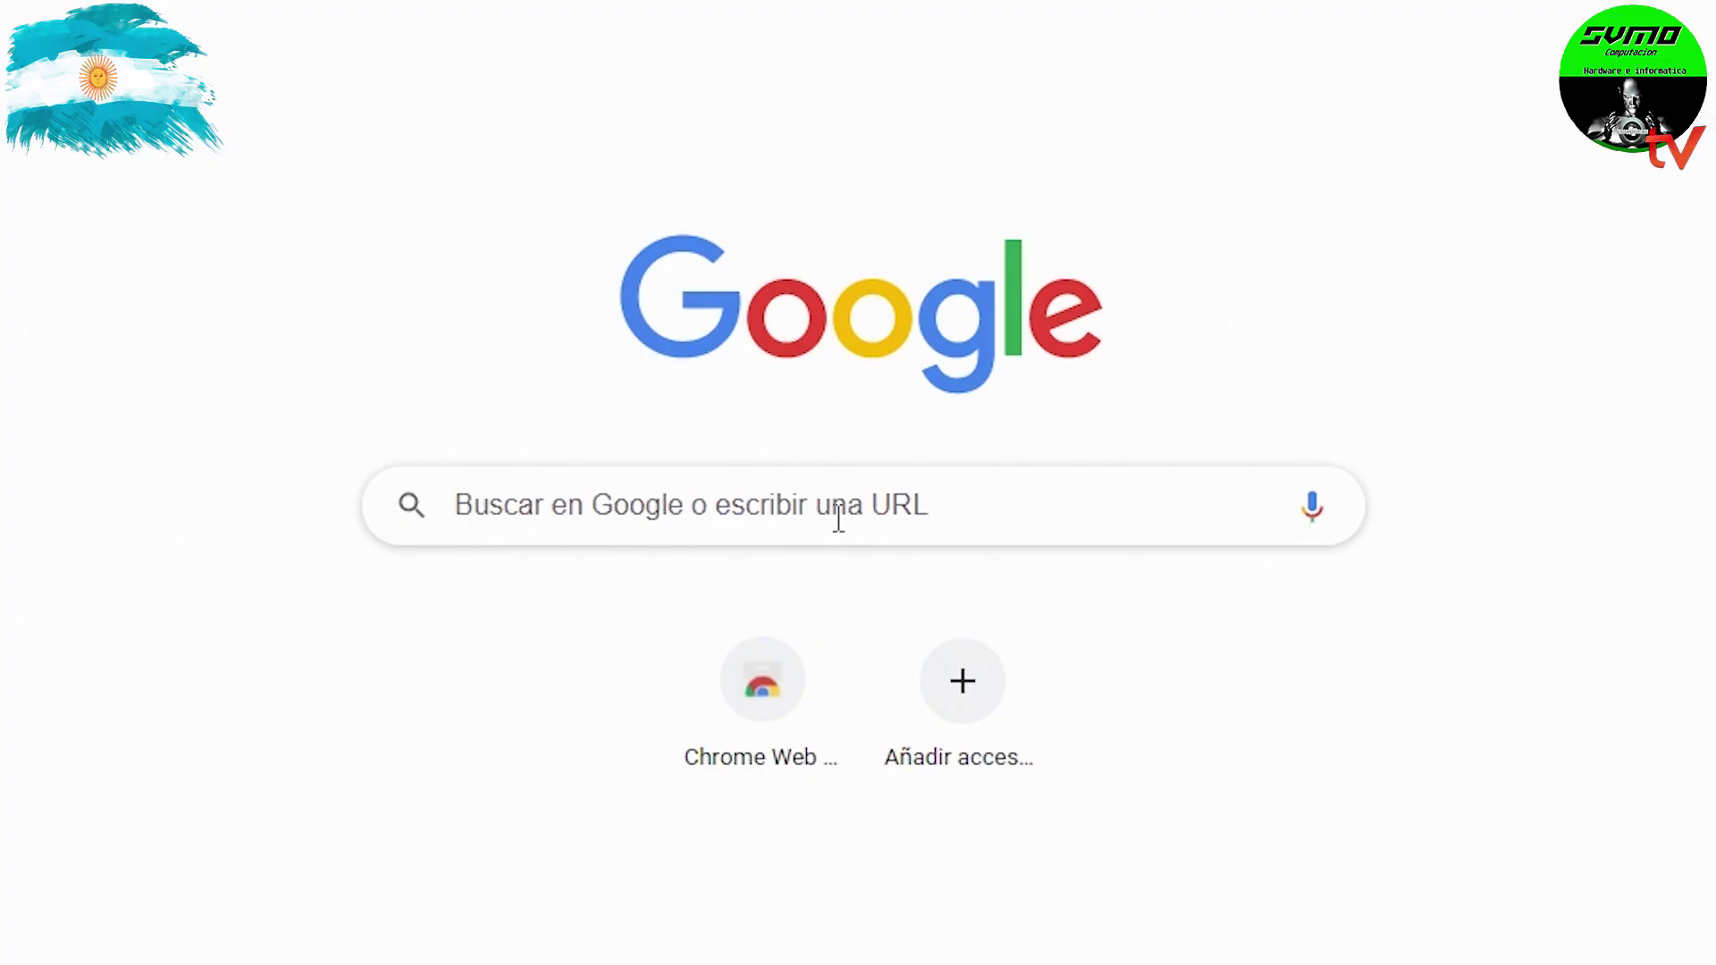
Search Google for Rescuezilla, download rescuezilla-2.0-64bit.iso from its download page, and show the browser's full downloads list.
{"action": "left_click", "coordinate": [838, 516]}
{"action": "type", "text": "Rescuezilla"}
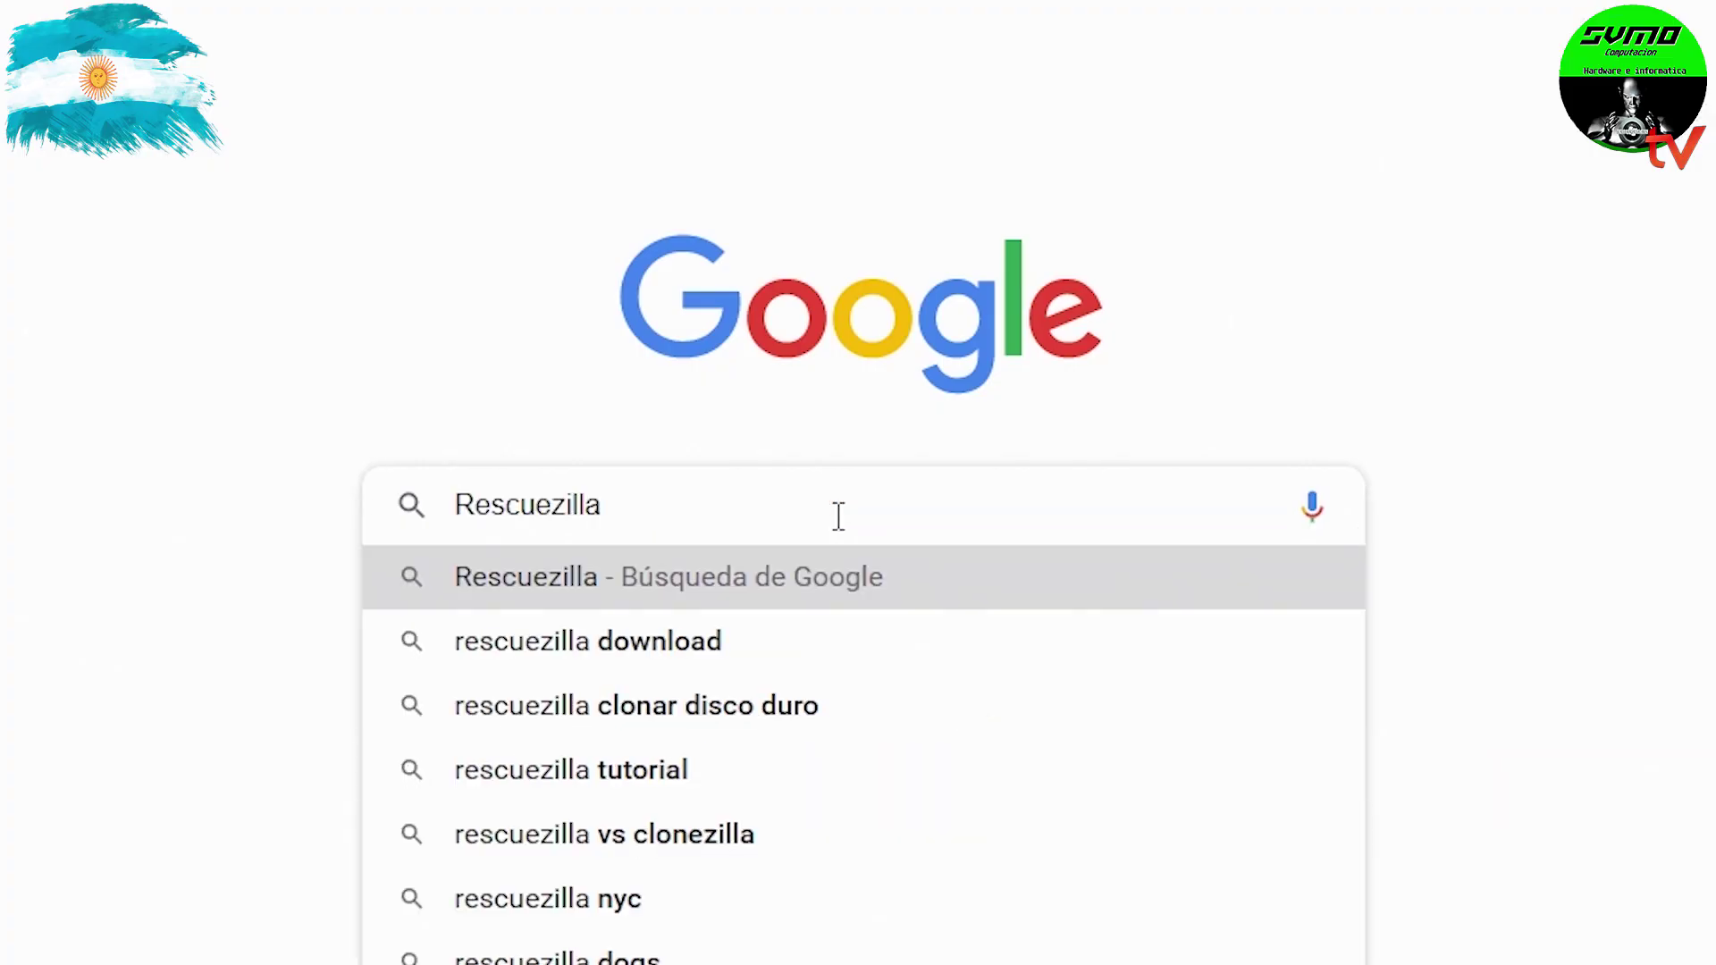
{"action": "key", "text": "Return"}
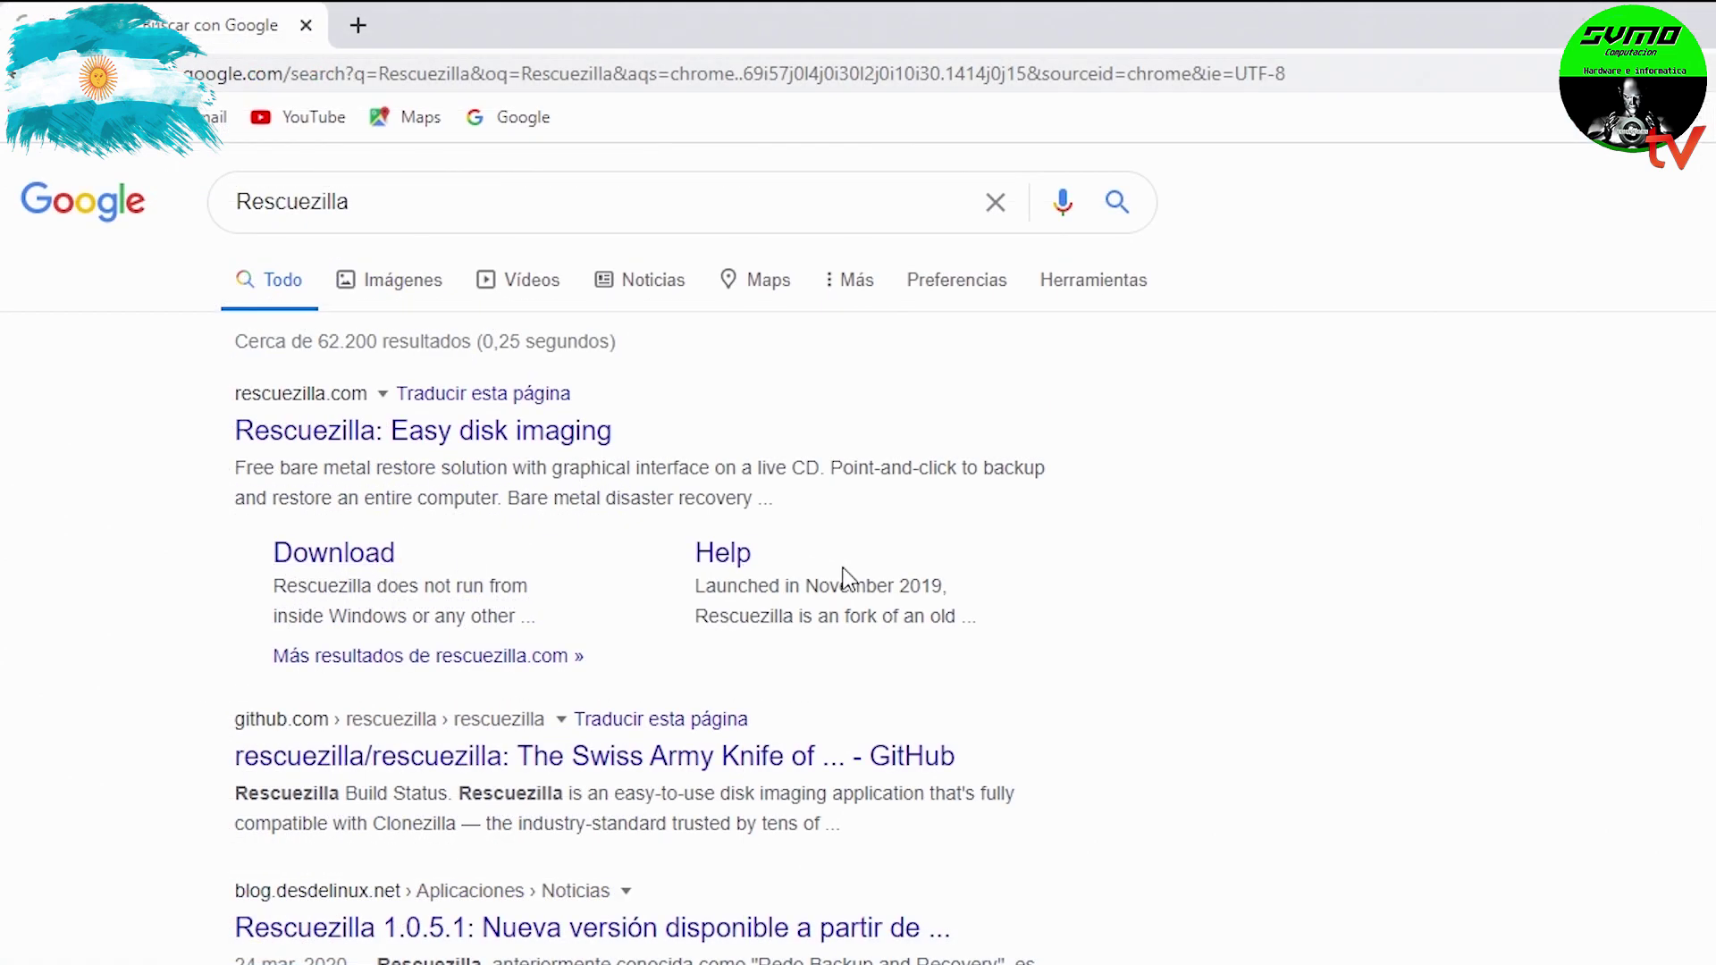
{"action": "left_click", "coordinate": [333, 552]}
{"action": "scroll", "coordinate": [1499, 719], "scroll_direction": "down", "scroll_amount": 4}
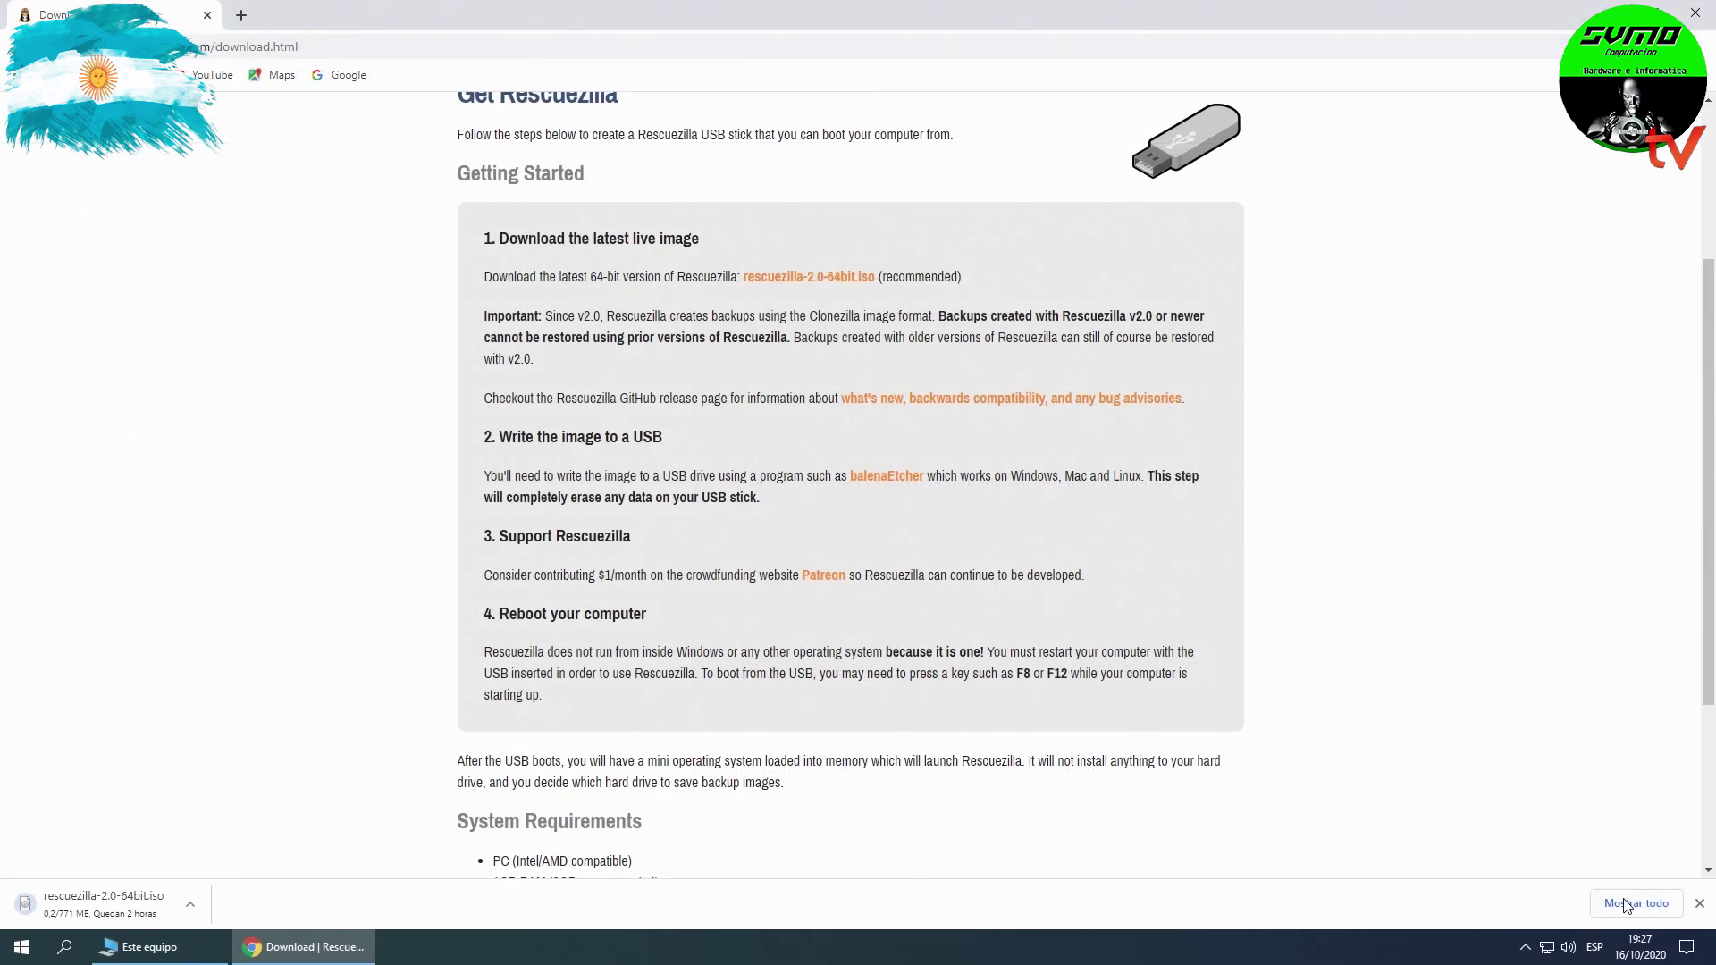
{"action": "left_click", "coordinate": [1626, 904]}
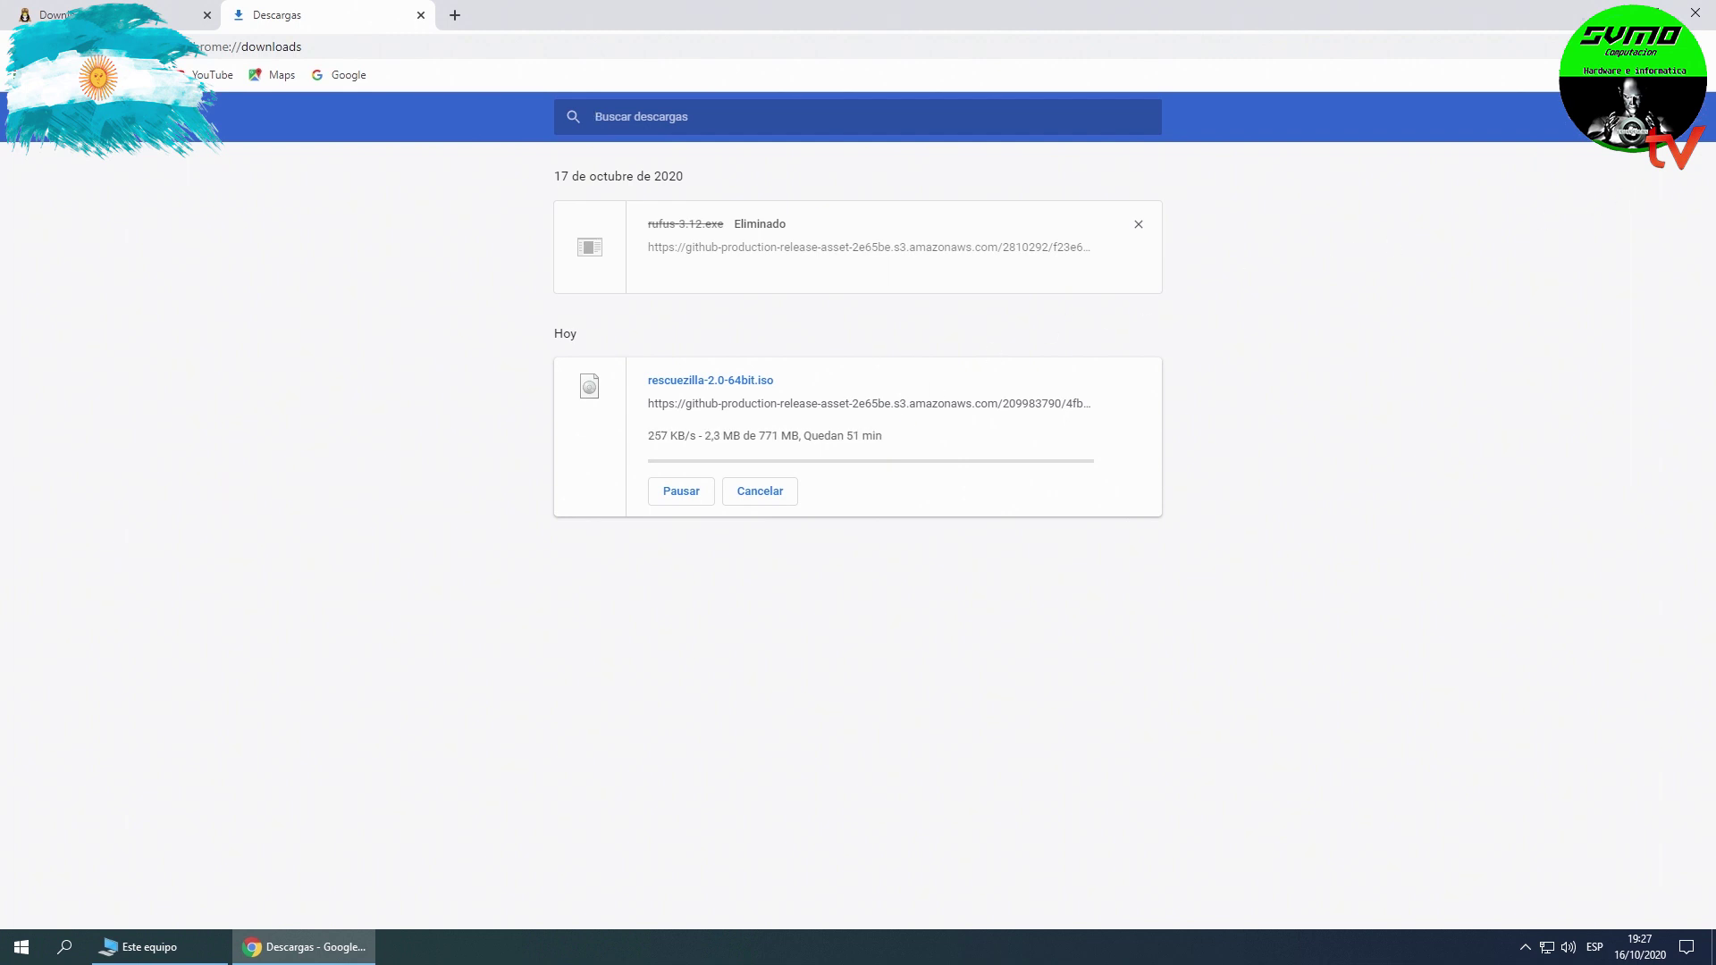
Search Google for rufus, download Rufus 3.12 from its official website, and show the downloaded file in its folder.
{"action": "left_click", "coordinate": [1691, 116]}
{"action": "left_click", "coordinate": [1559, 121]}
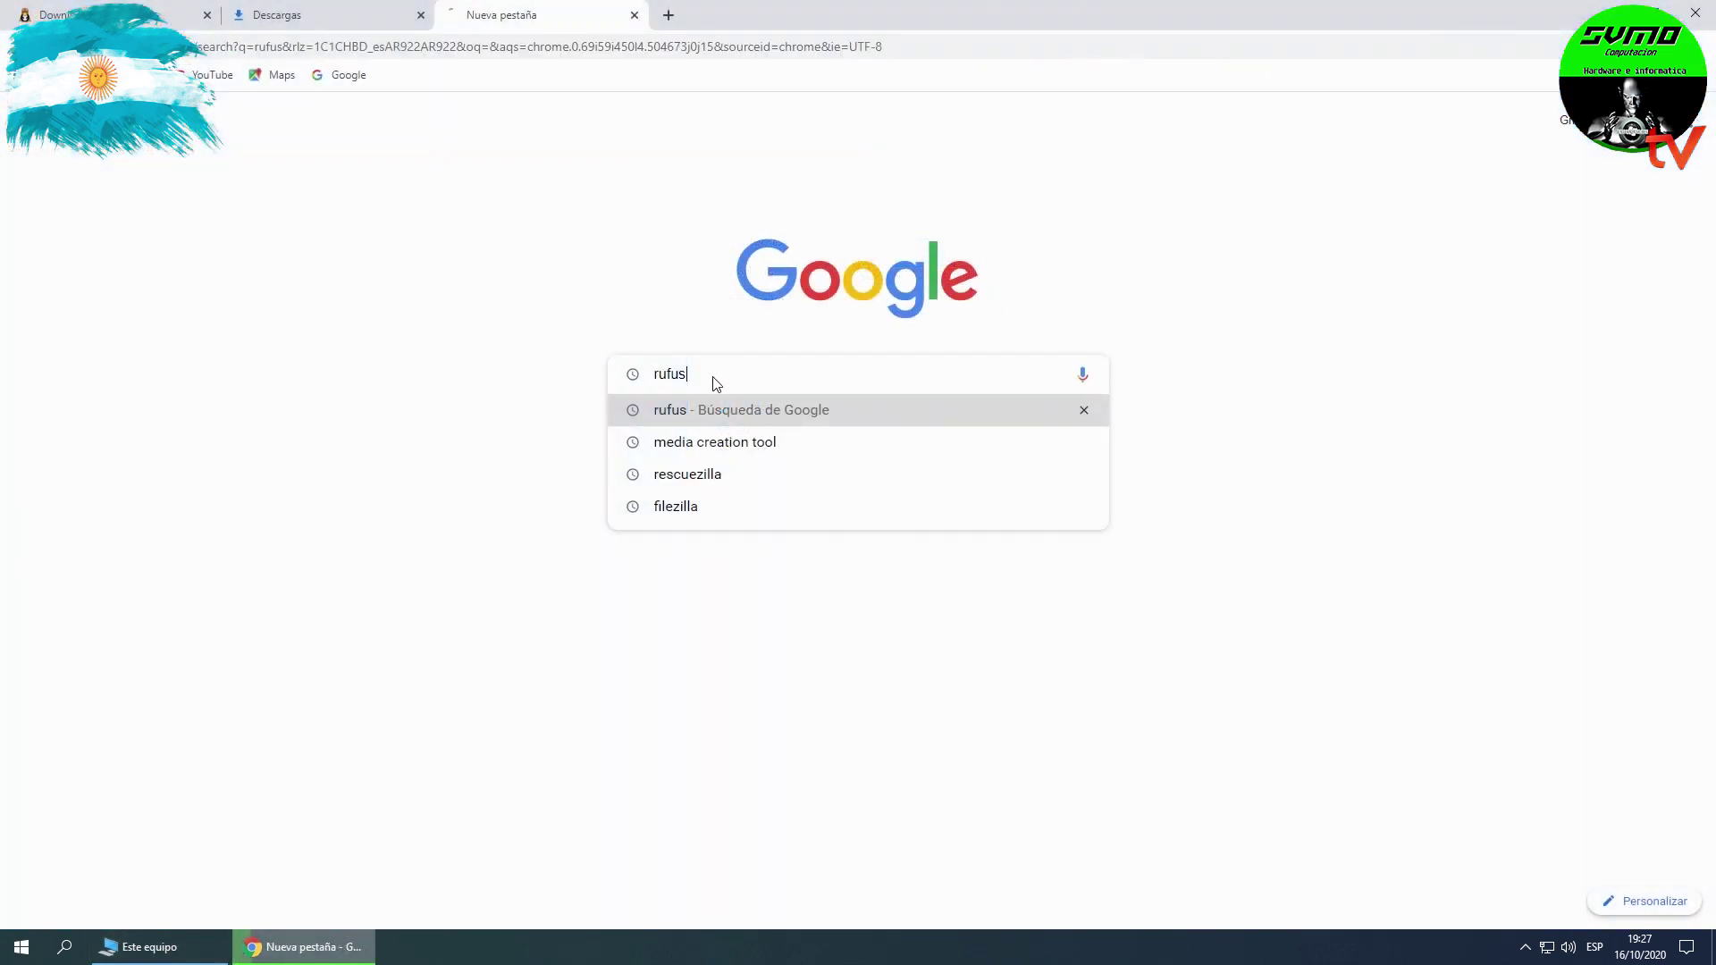
{"action": "key", "text": "Return"}
{"action": "left_click", "coordinate": [348, 286]}
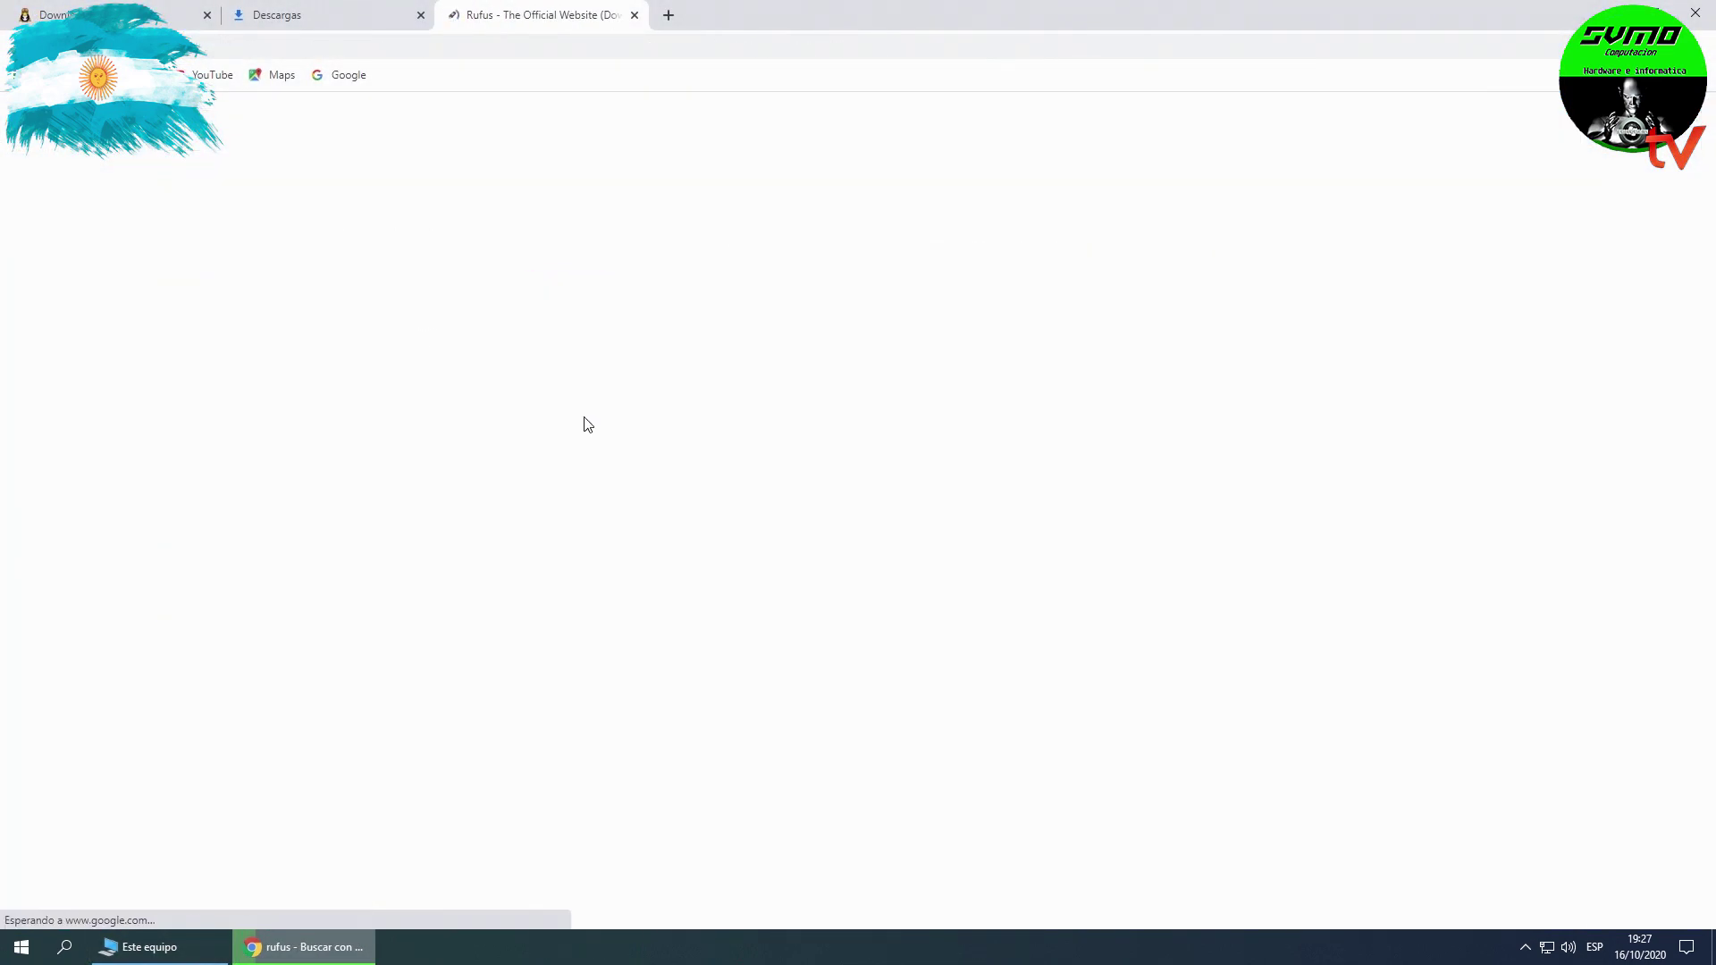
{"action": "scroll", "coordinate": [629, 624], "scroll_direction": "down", "scroll_amount": 8}
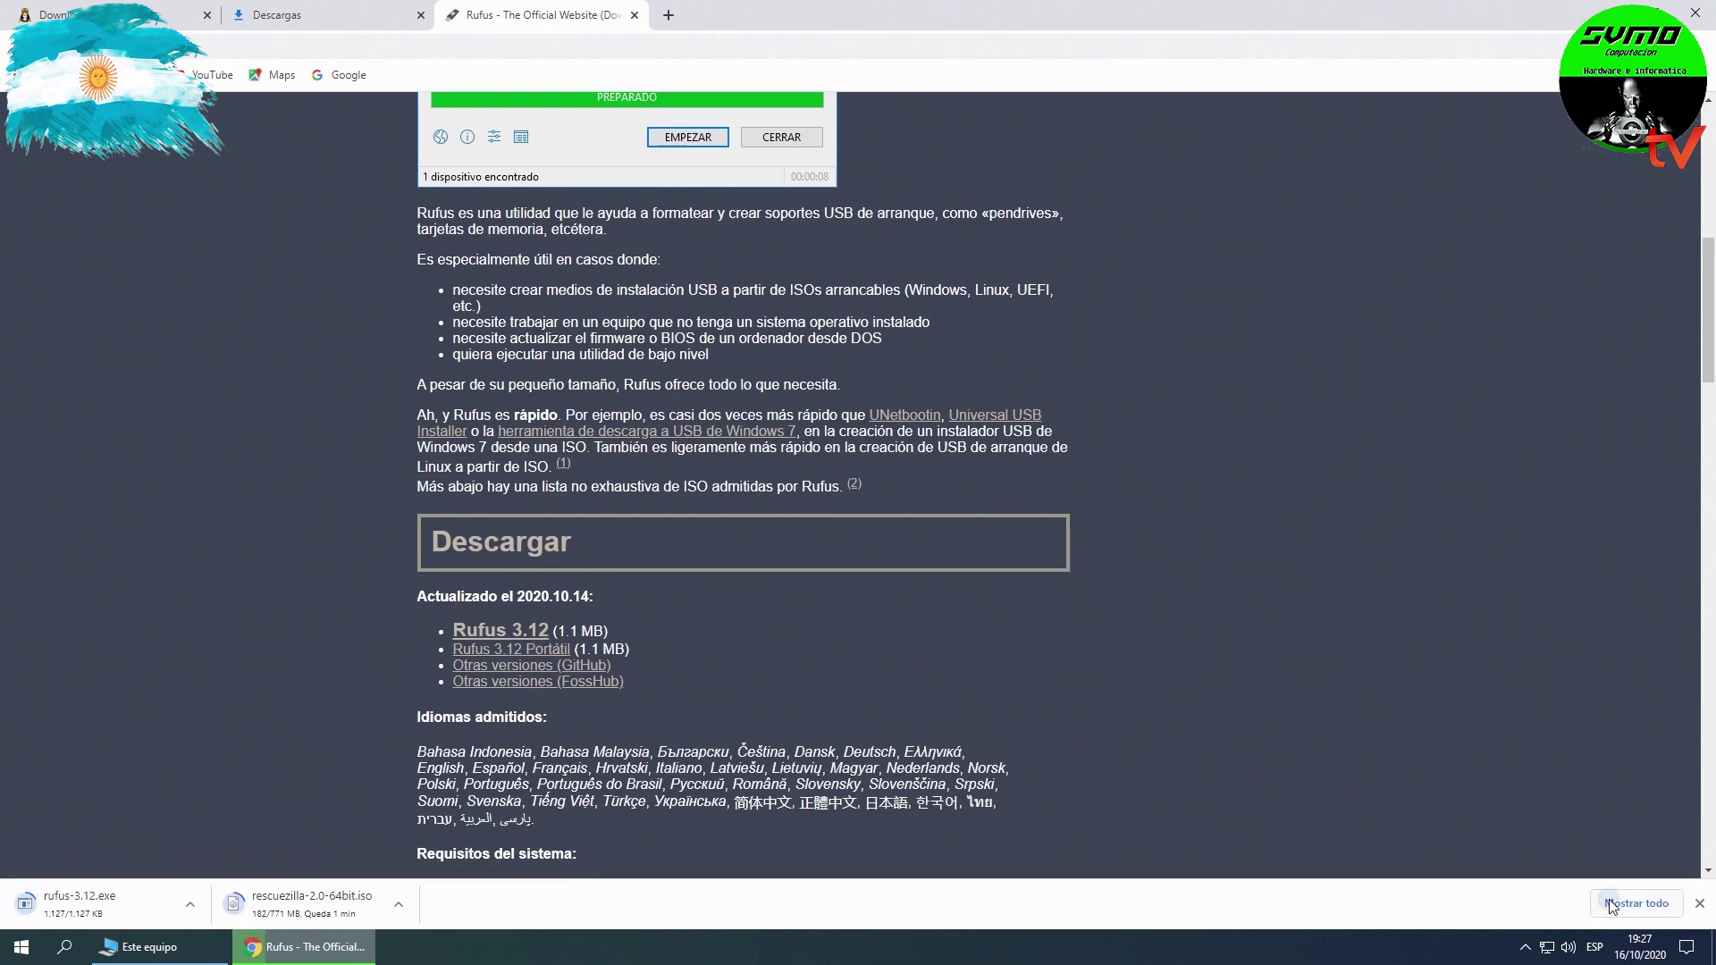
{"action": "left_click", "coordinate": [1613, 903]}
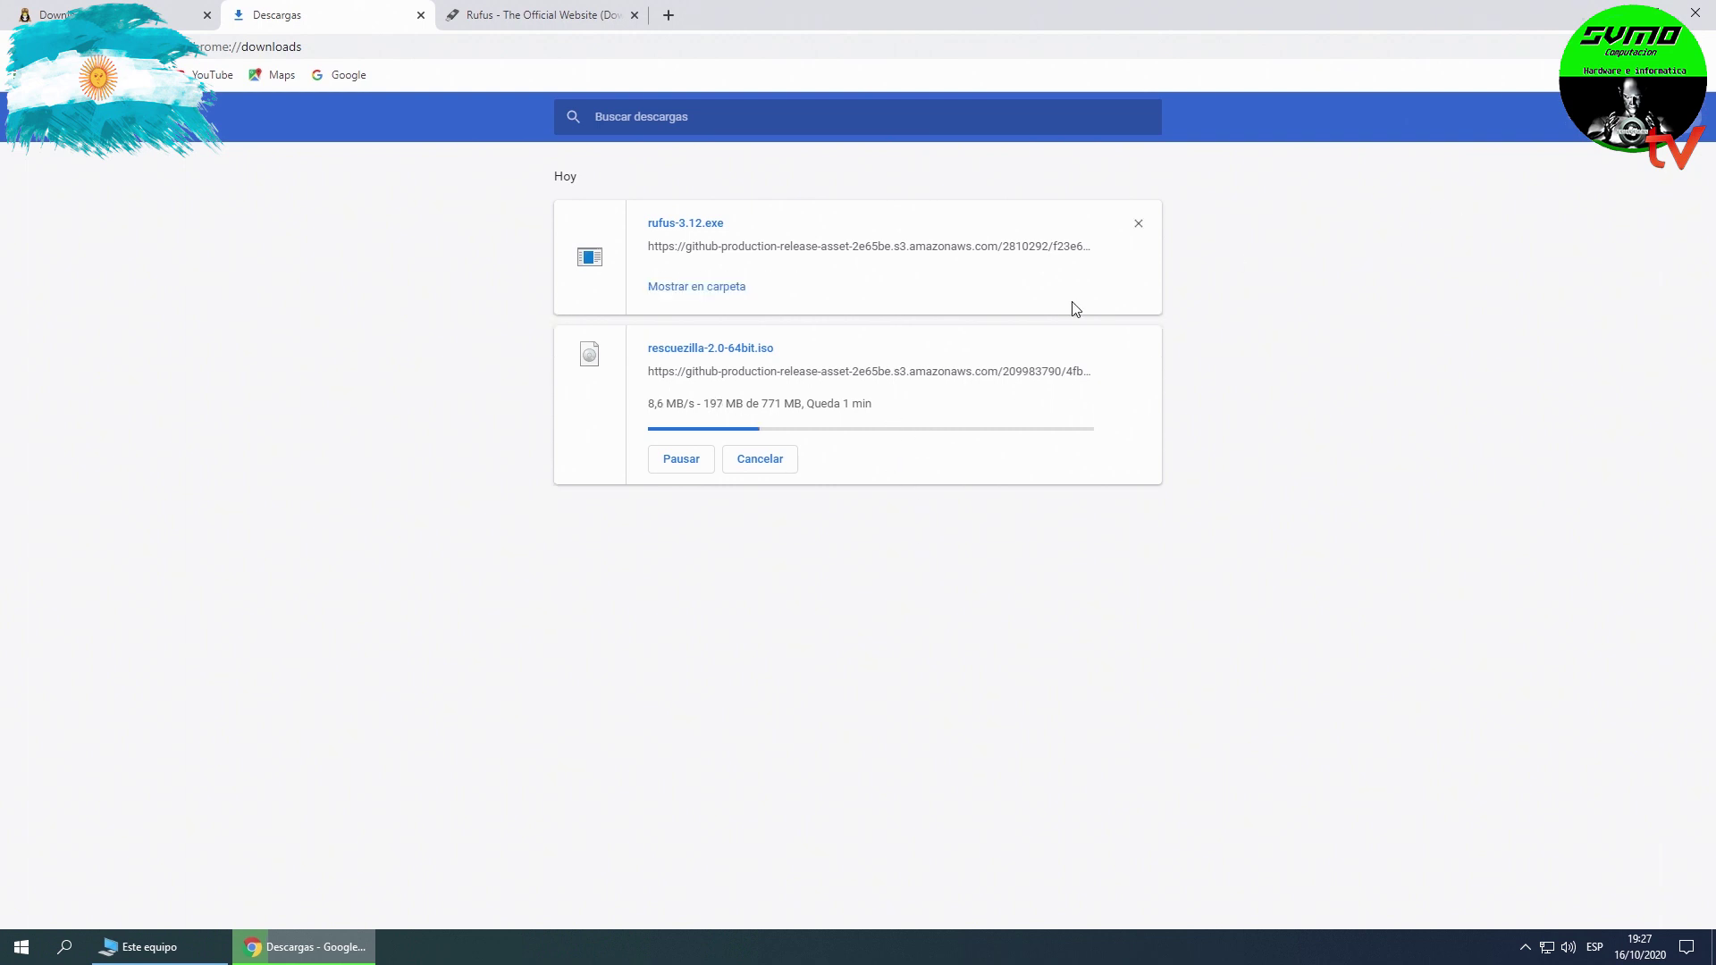
{"action": "left_click", "coordinate": [724, 286]}
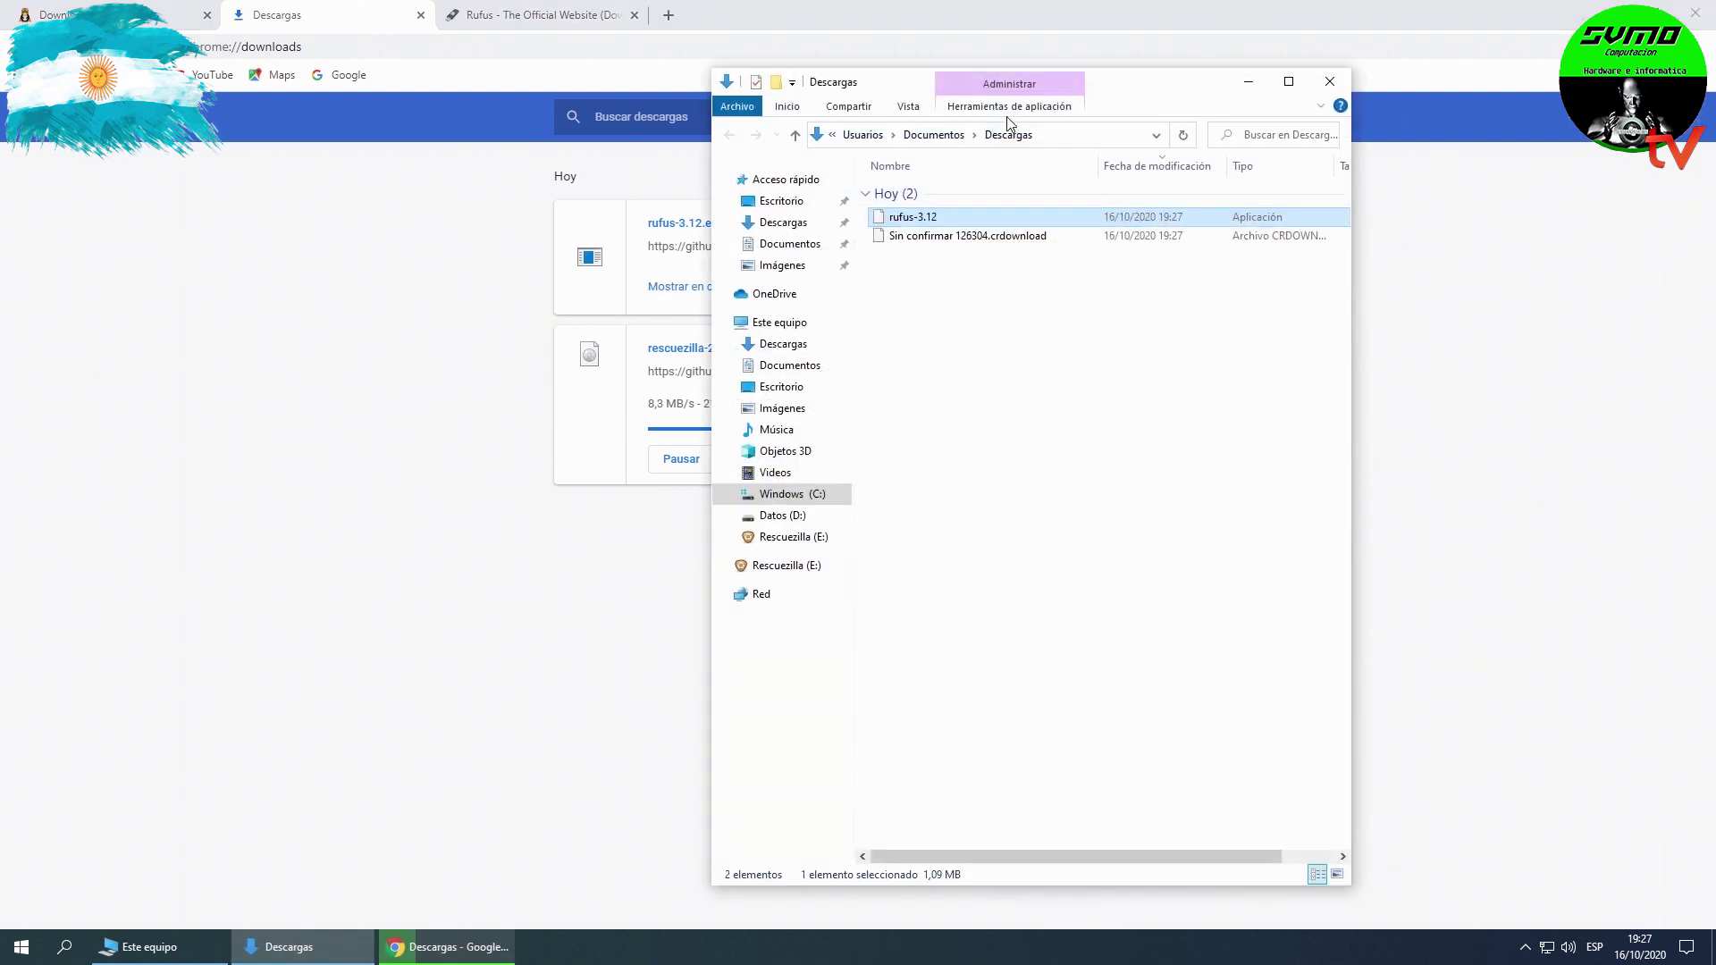
Clear the browser's downloads list and close the Este equipo window.
{"action": "left_click_drag", "start_coordinate": [1008, 84], "coordinate": [1258, 90]}
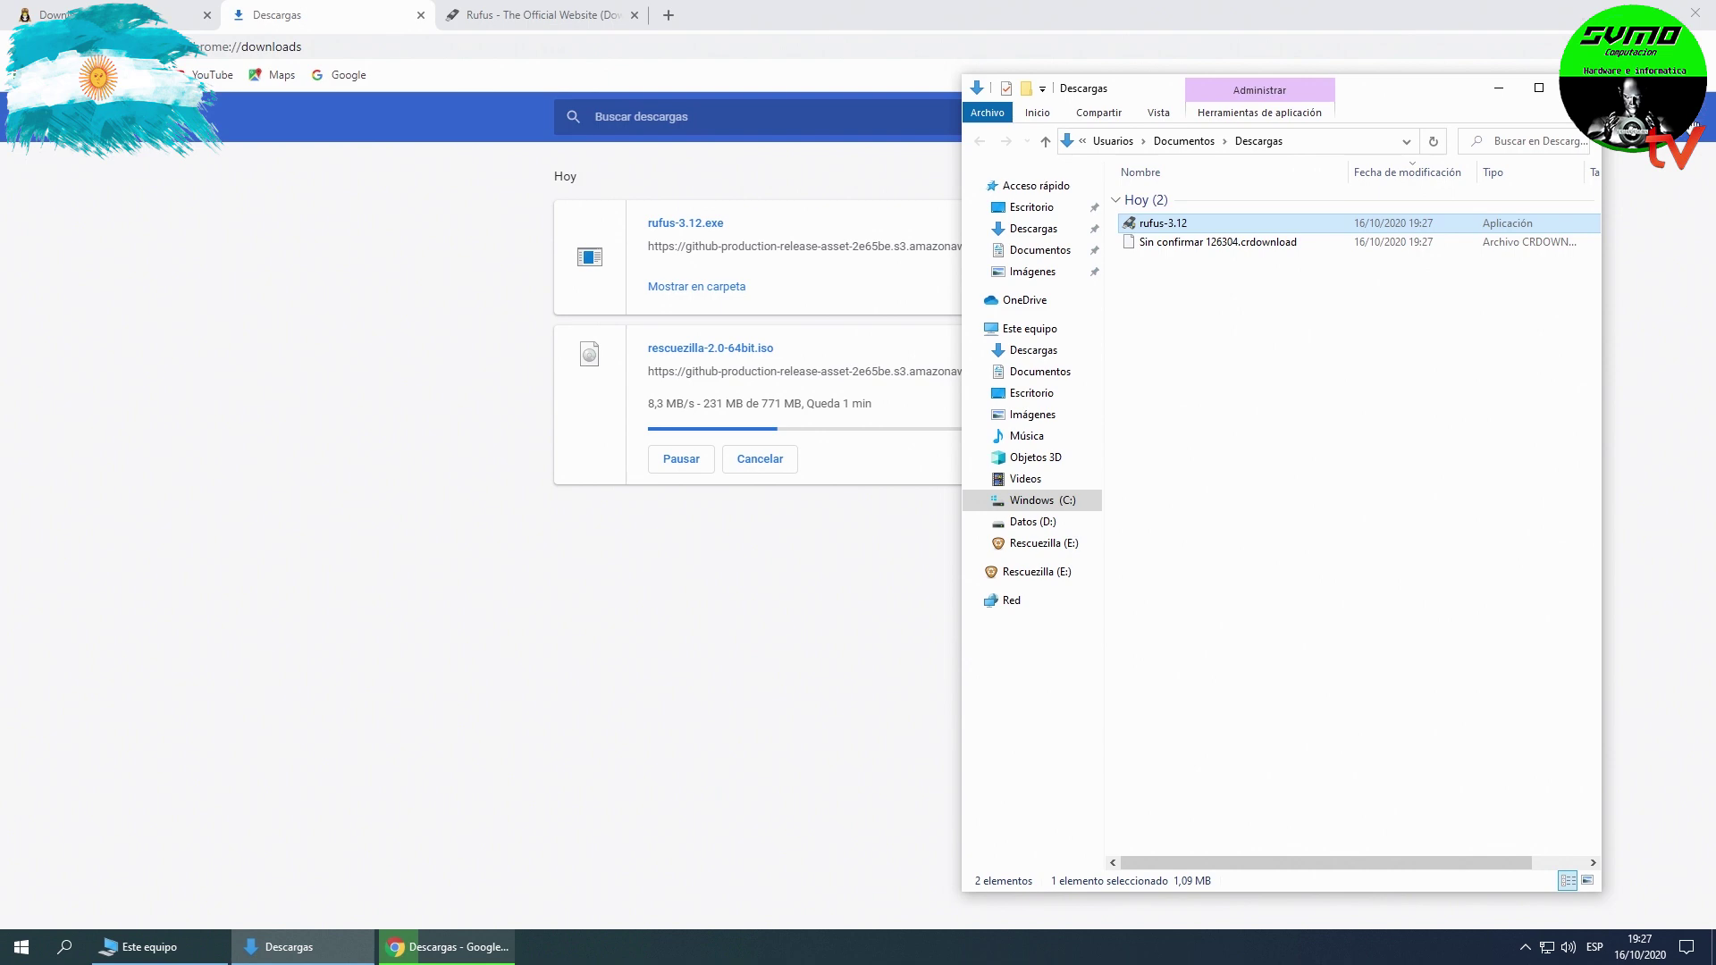
{"action": "left_click", "coordinate": [1695, 126]}
{"action": "left_click", "coordinate": [1572, 124]}
{"action": "double_click", "coordinate": [1169, 25]}
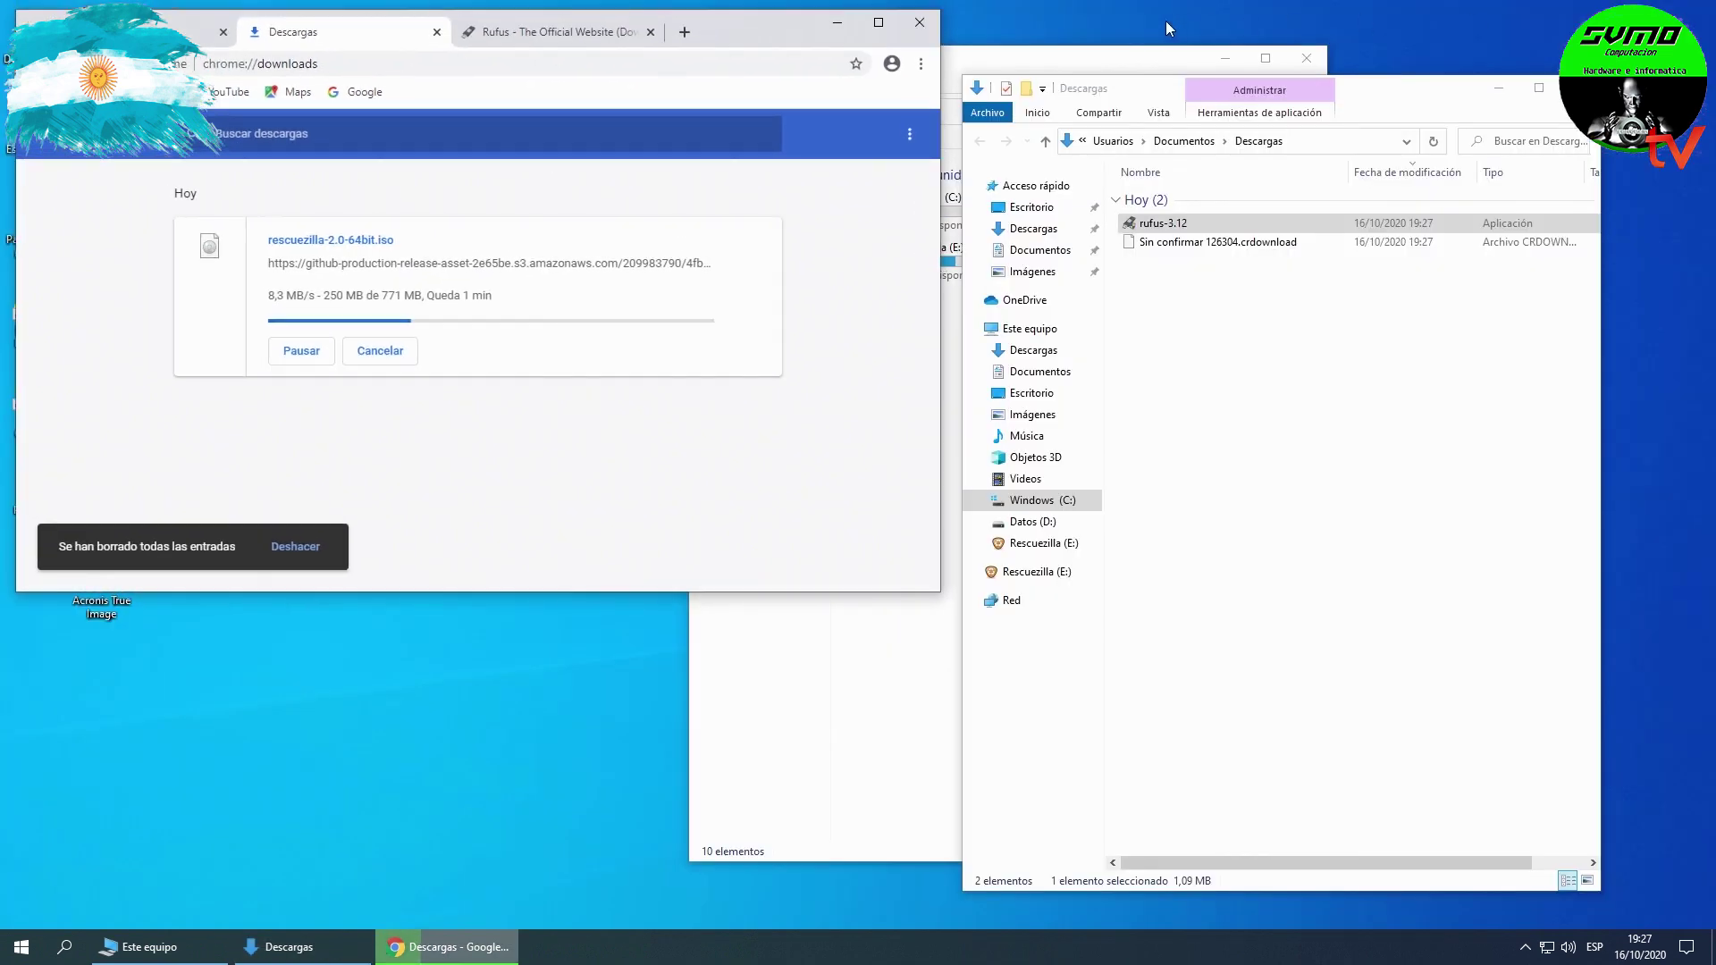
{"action": "left_click", "coordinate": [1032, 51]}
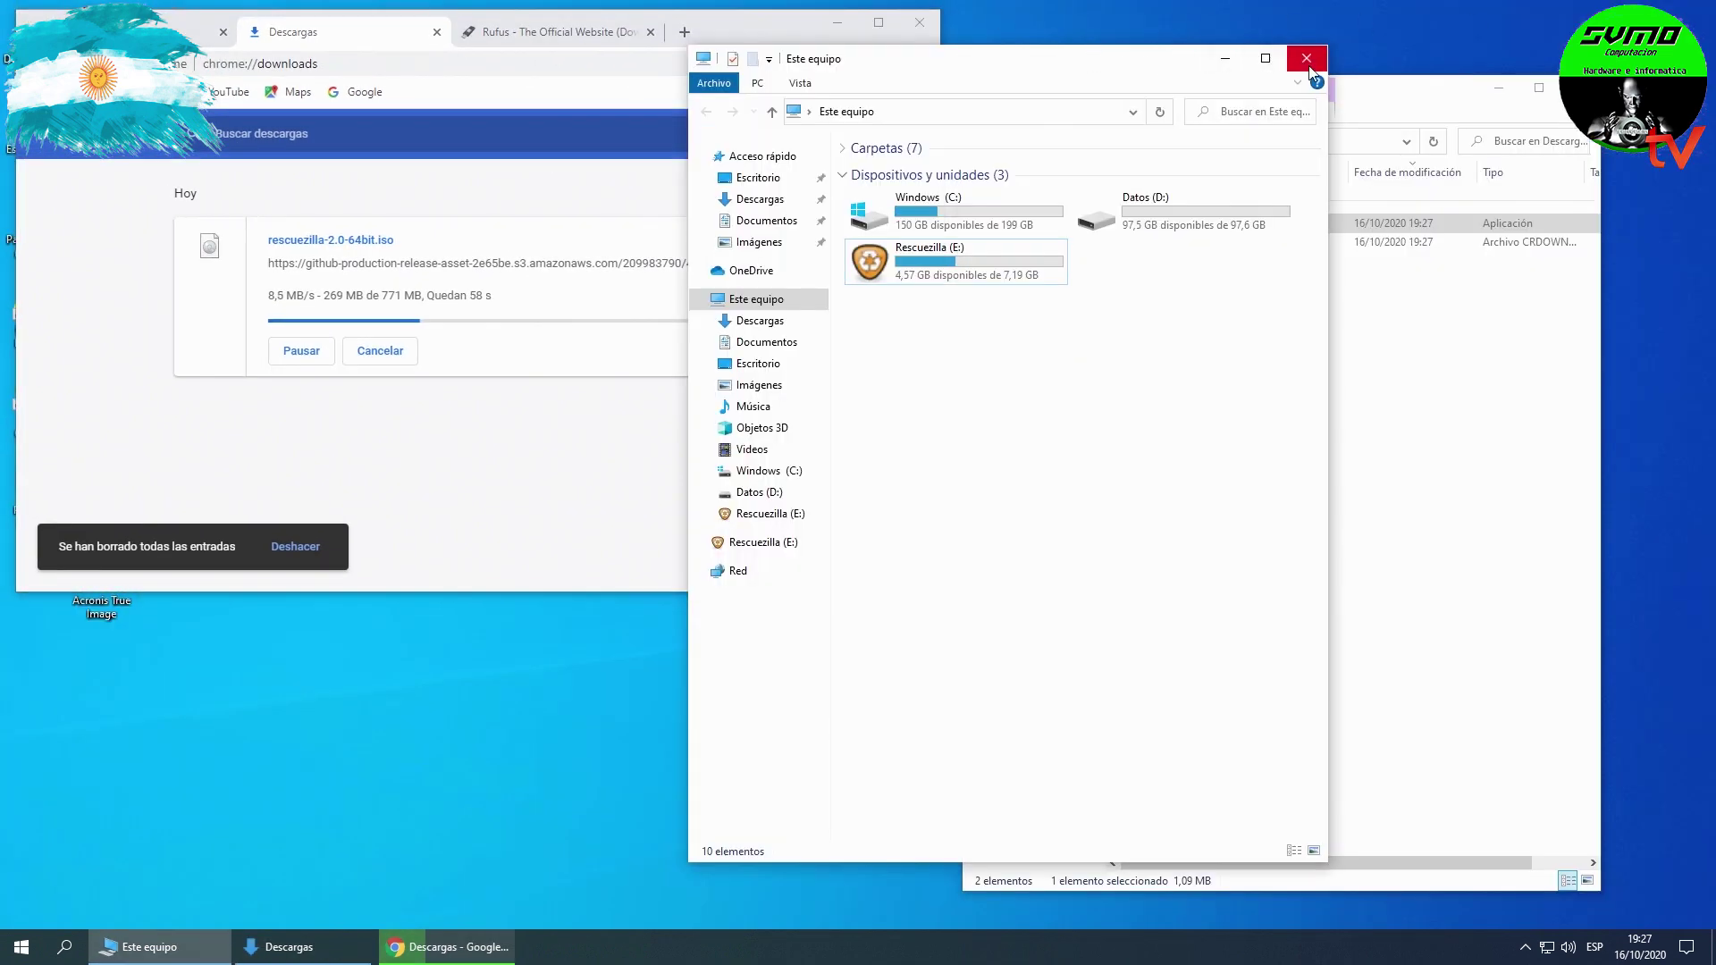
{"action": "left_click", "coordinate": [1306, 57]}
{"action": "left_click_drag", "start_coordinate": [726, 24], "coordinate": [768, 179]}
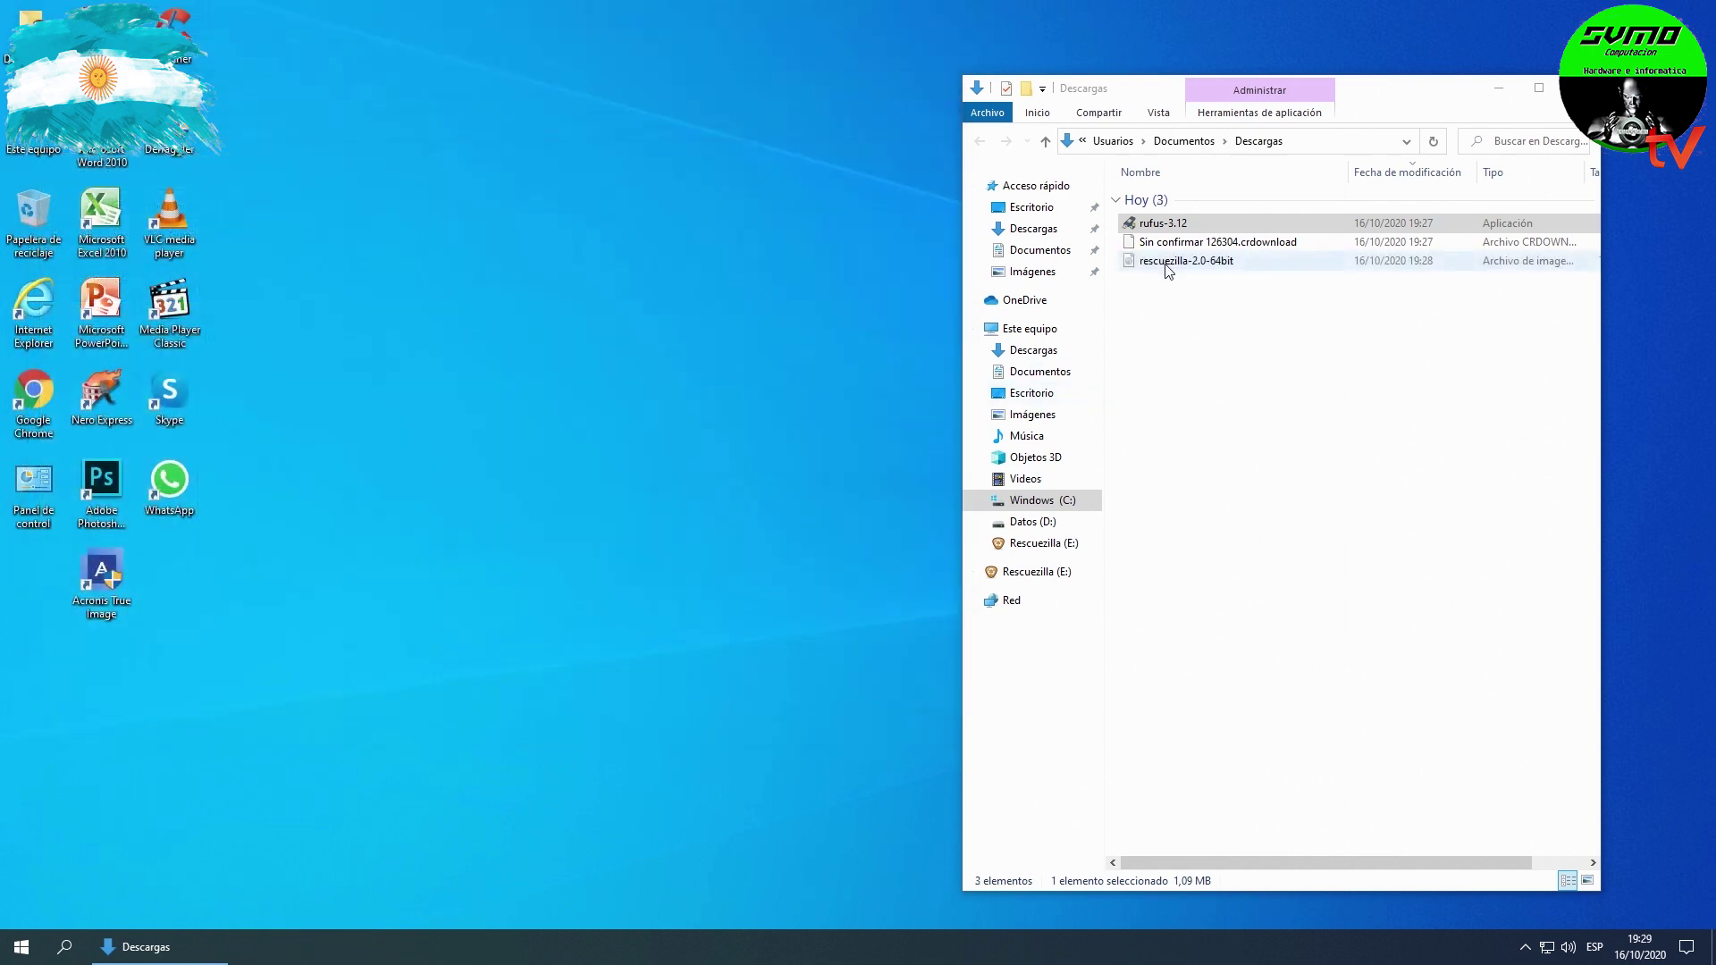
Refresh the Descargas folder, move rescuezilla-2.0-64bit and rufus-3.12 to the desktop, and close the folder.
{"action": "left_click_drag", "start_coordinate": [1198, 277], "coordinate": [1209, 414]}
{"action": "right_click", "coordinate": [1208, 412]}
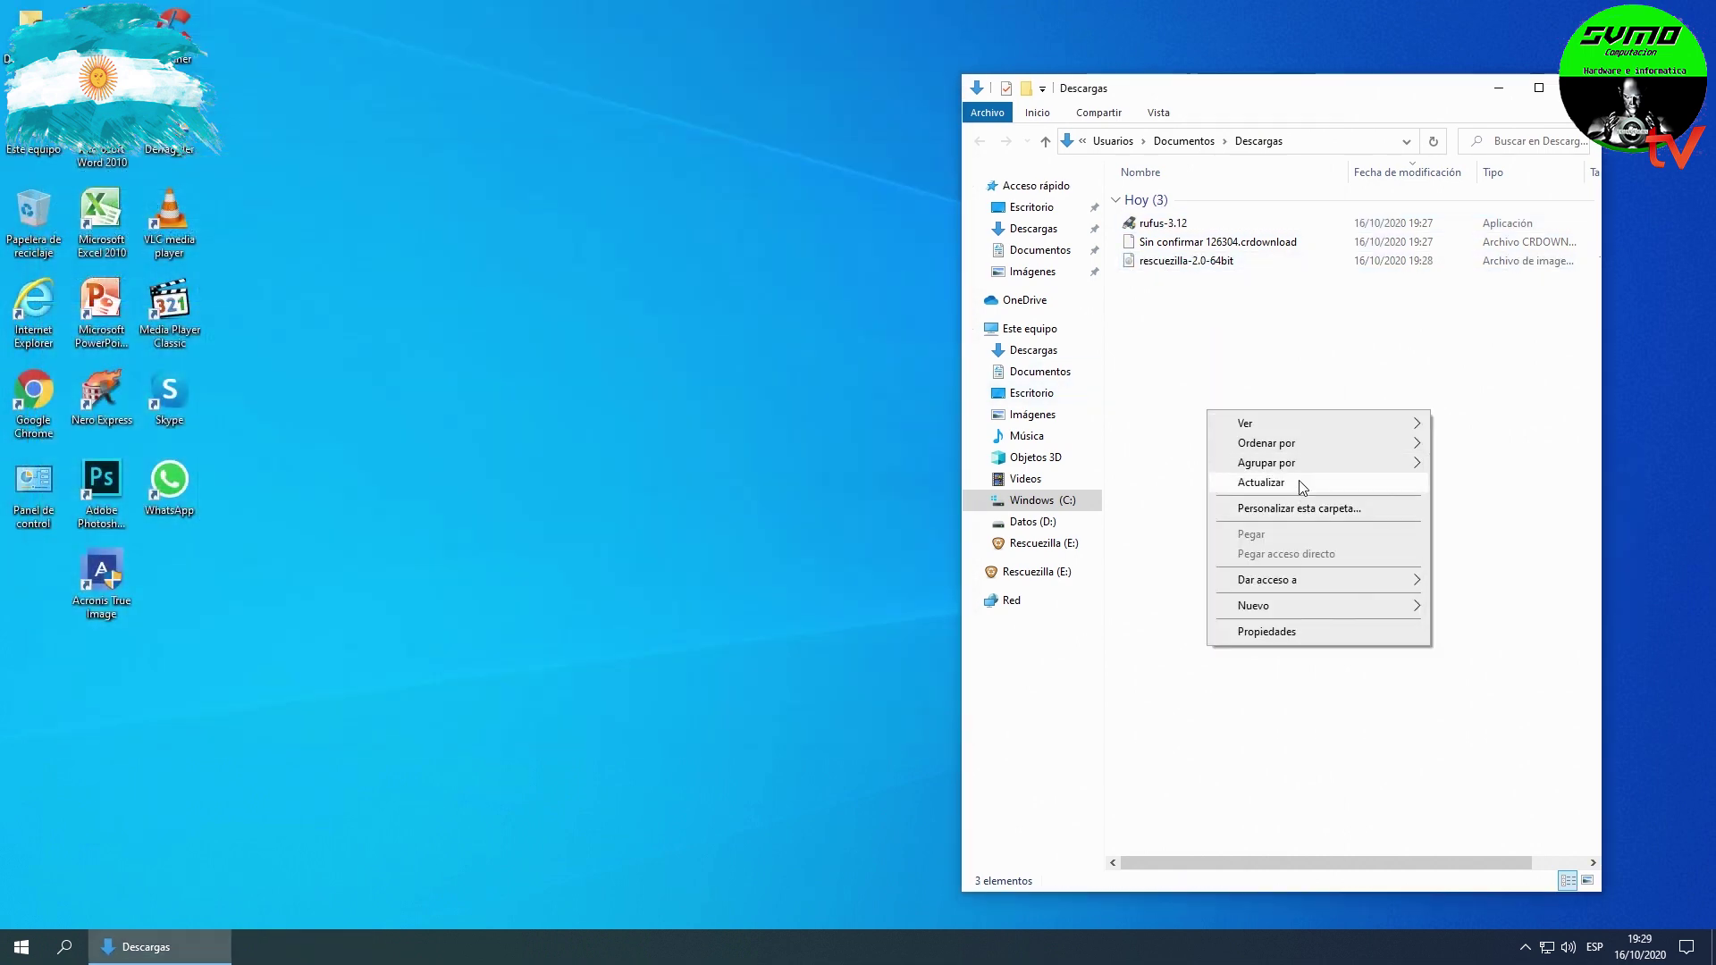
{"action": "left_click", "coordinate": [1304, 483]}
{"action": "left_click_drag", "start_coordinate": [1249, 297], "coordinate": [714, 403]}
{"action": "left_click", "coordinate": [1579, 88]}
{"action": "left_click", "coordinate": [891, 402]}
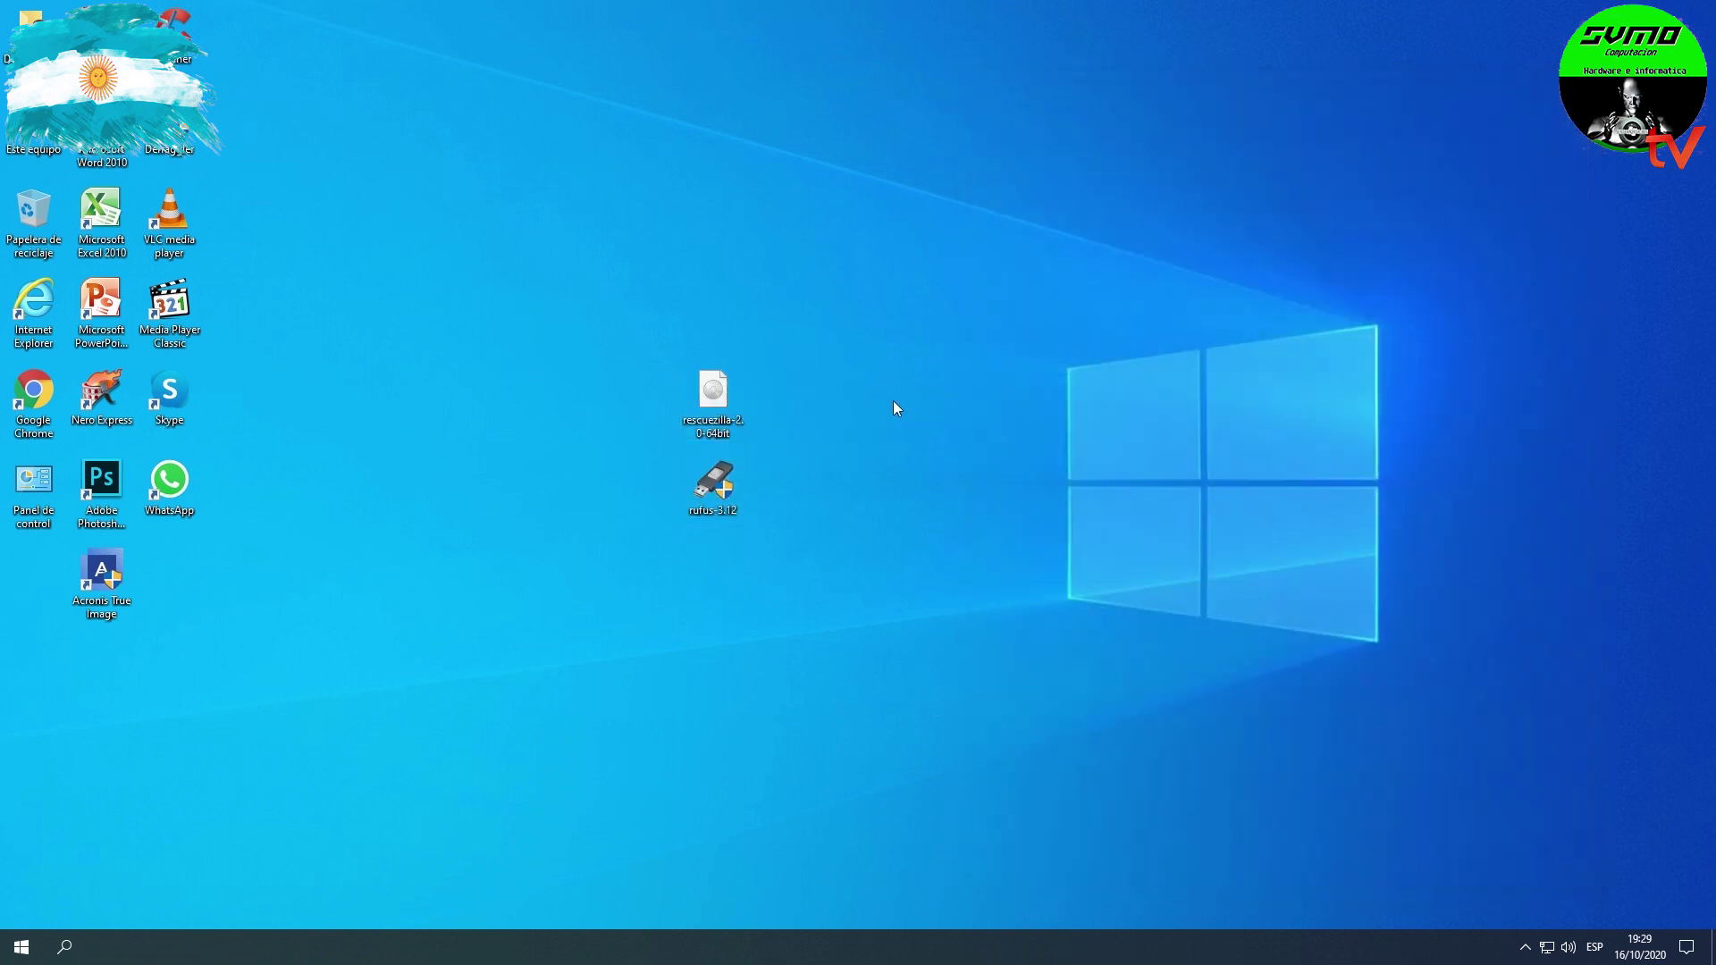
Launch rufus-3.12 from the desktop and load rescuezilla-2.0-64bit as the boot image.
{"action": "double_click", "coordinate": [713, 483]}
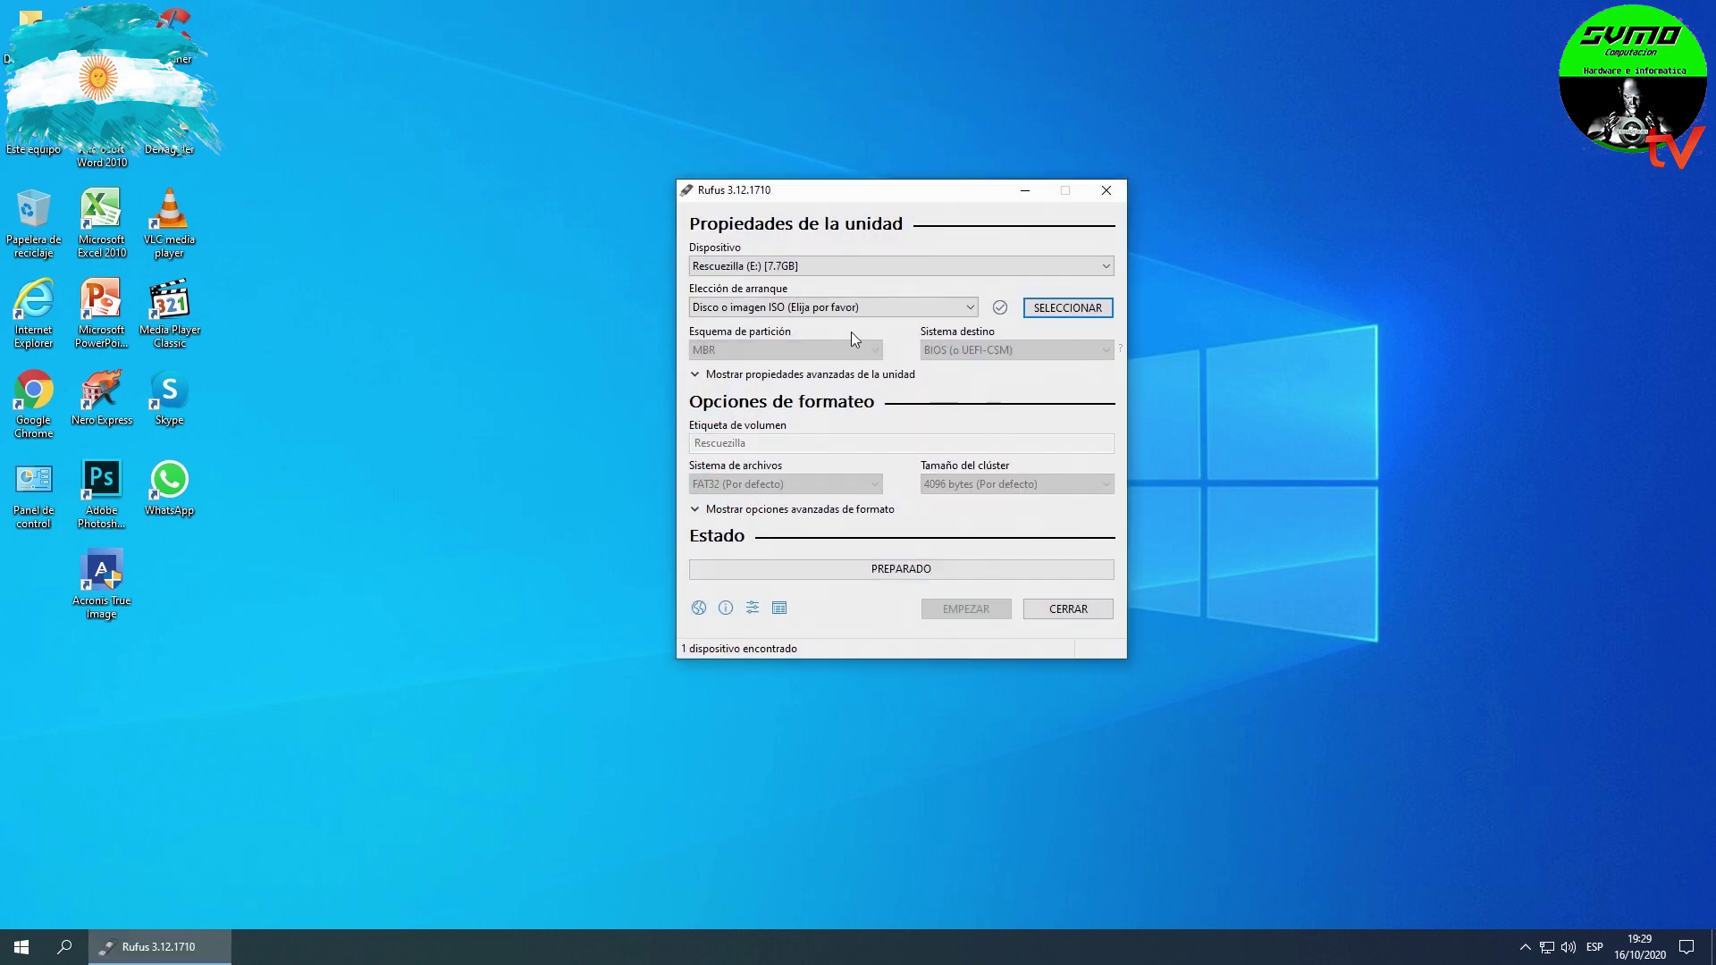
{"action": "left_click_drag", "start_coordinate": [823, 199], "coordinate": [1004, 223]}
{"action": "left_click", "coordinate": [973, 292]}
{"action": "left_click", "coordinate": [974, 308]}
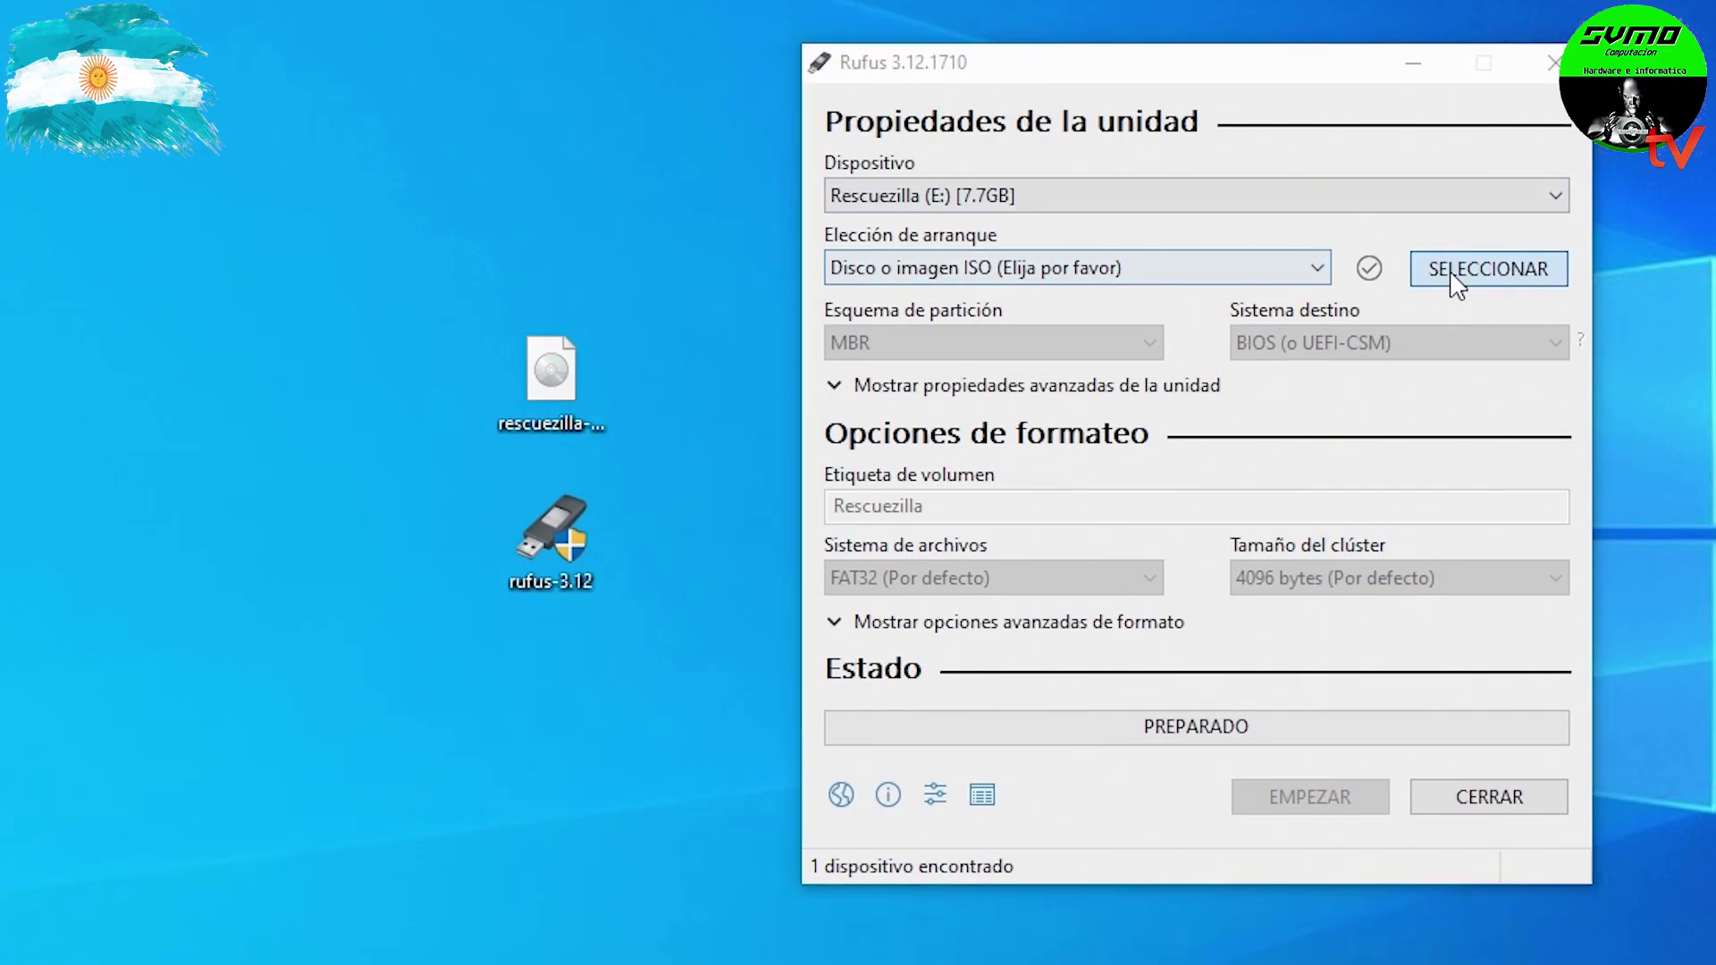
{"action": "left_click", "coordinate": [1453, 277]}
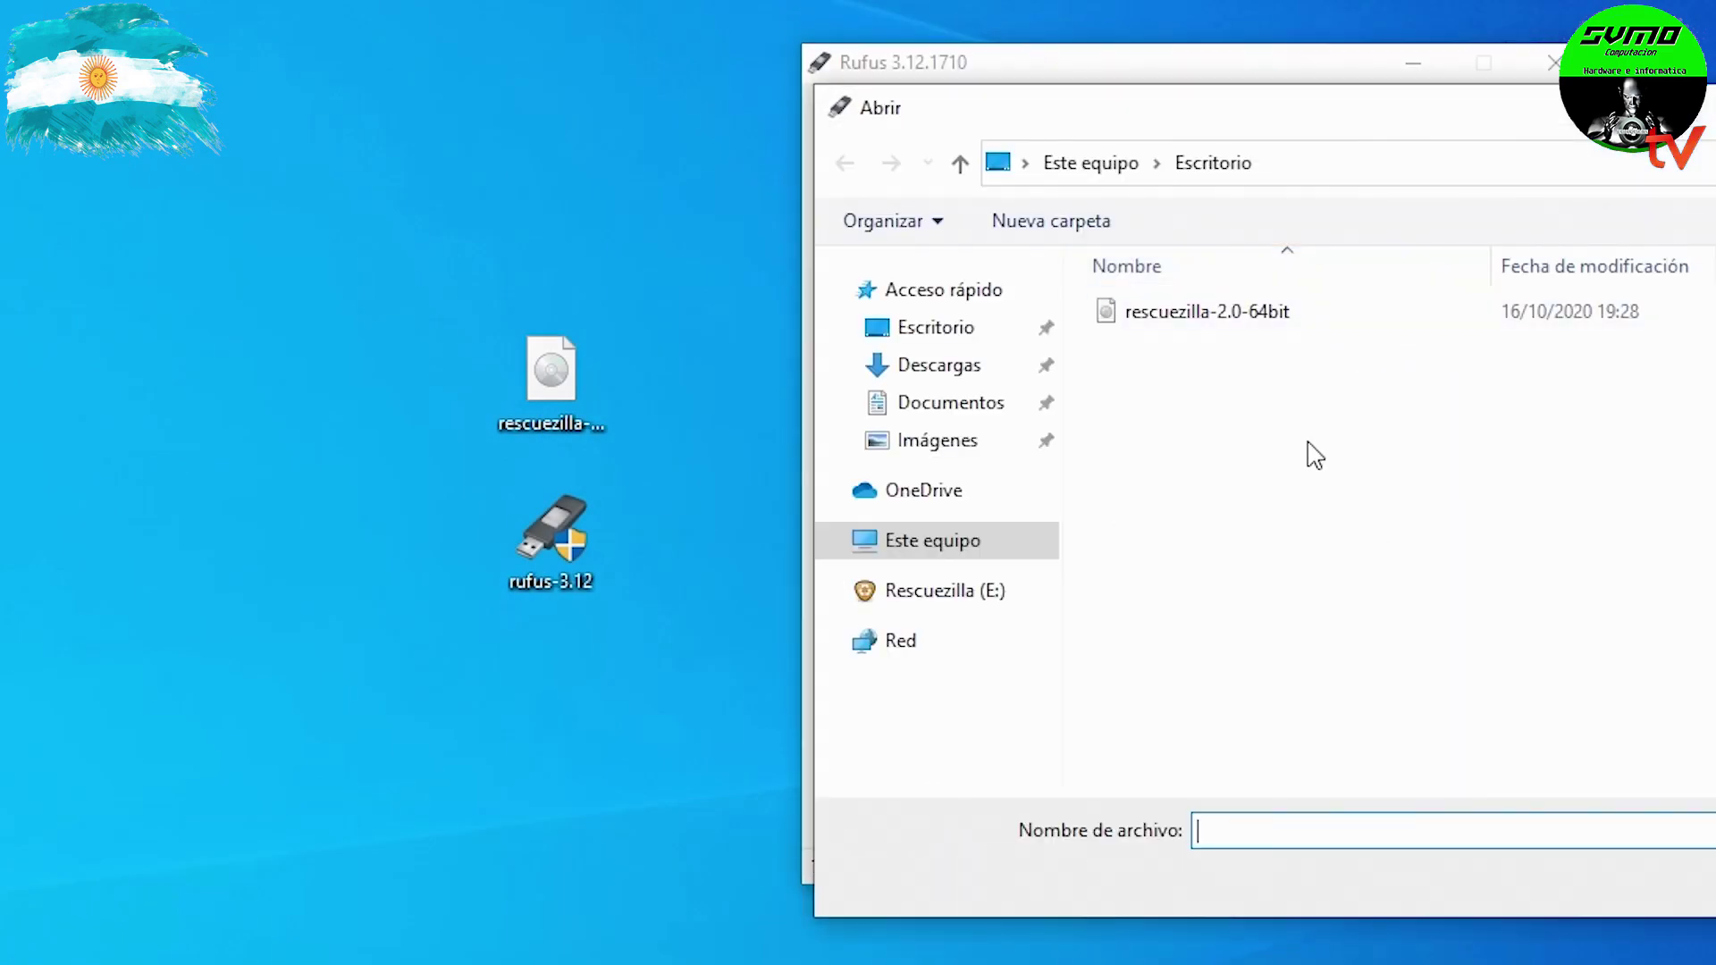
{"action": "left_click", "coordinate": [1239, 327]}
{"action": "key", "text": "Return"}
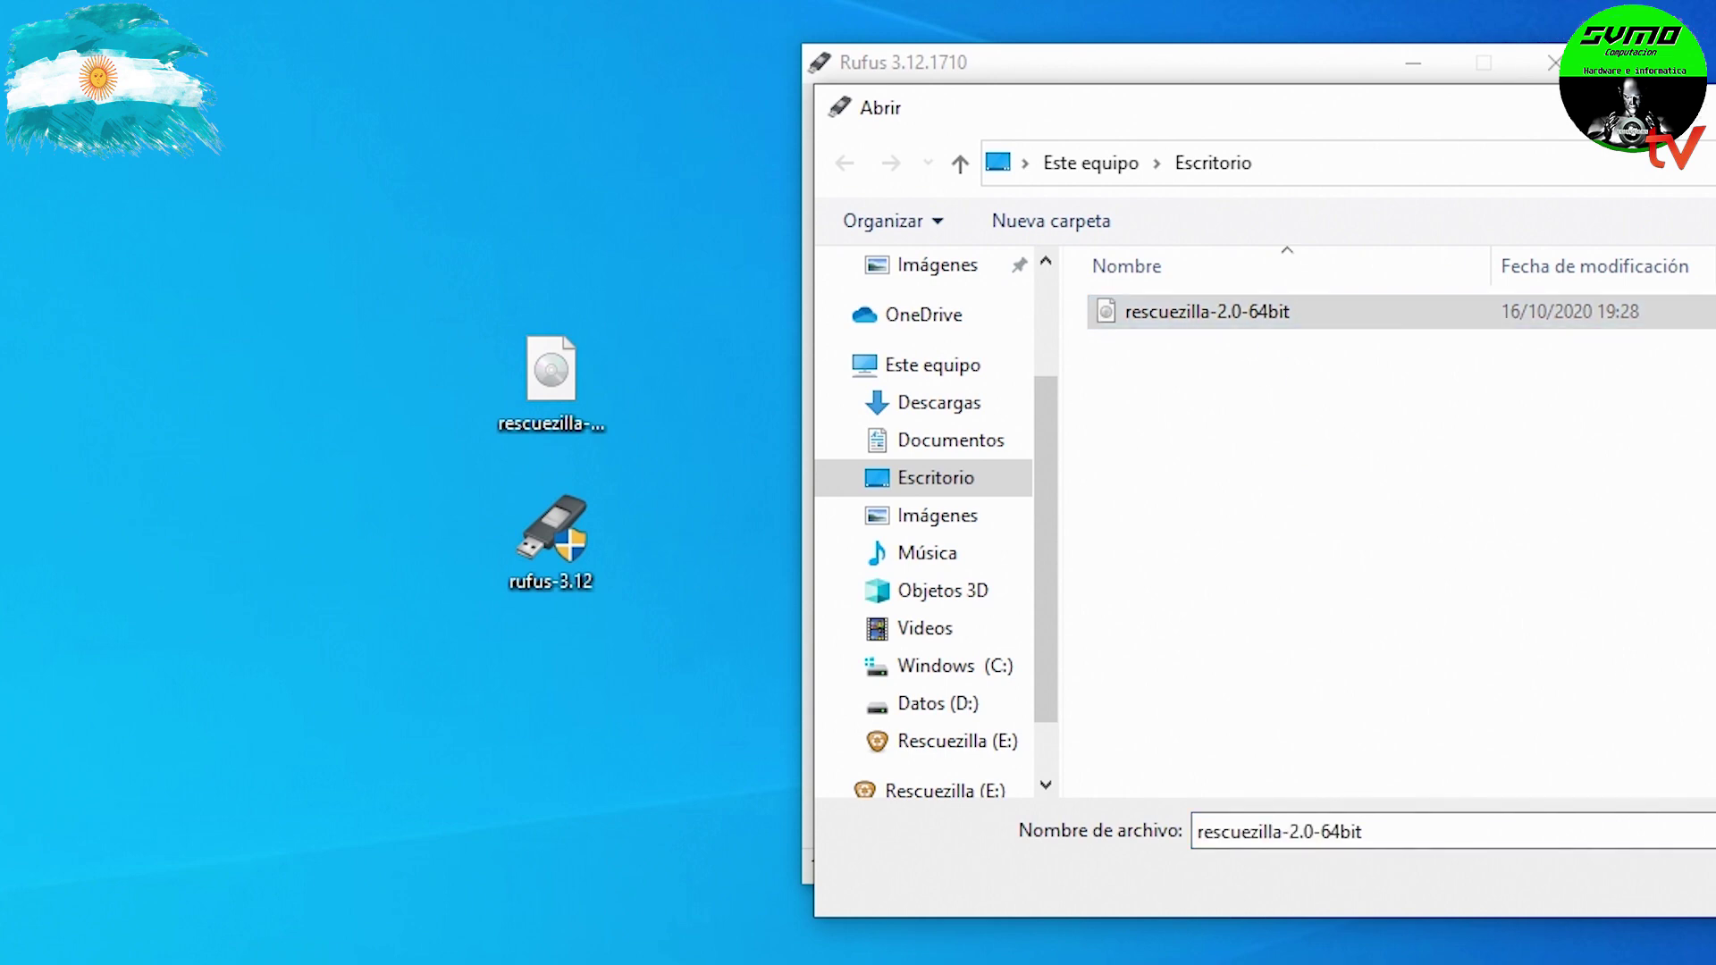
Compare the target systems offered for the GPT and MBR partition schemes, ending on MBR with BIOS o UEFI.
{"action": "left_click", "coordinate": [1294, 412]}
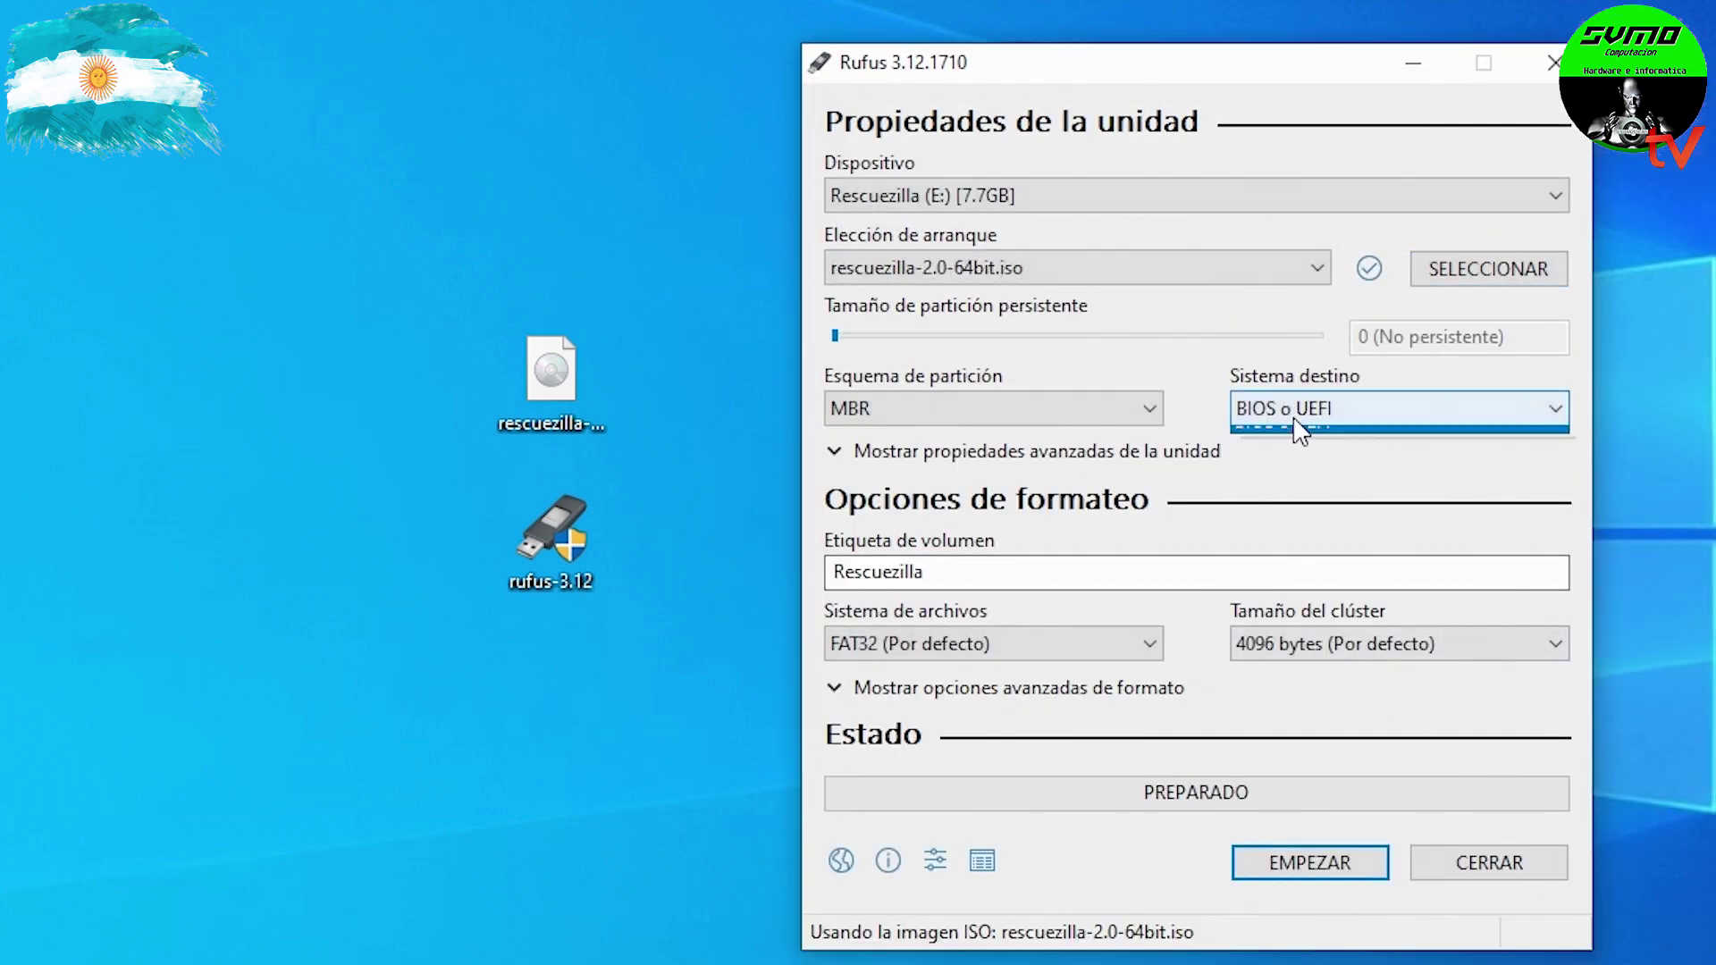
{"action": "left_click", "coordinate": [1293, 416]}
{"action": "left_click", "coordinate": [1113, 410]}
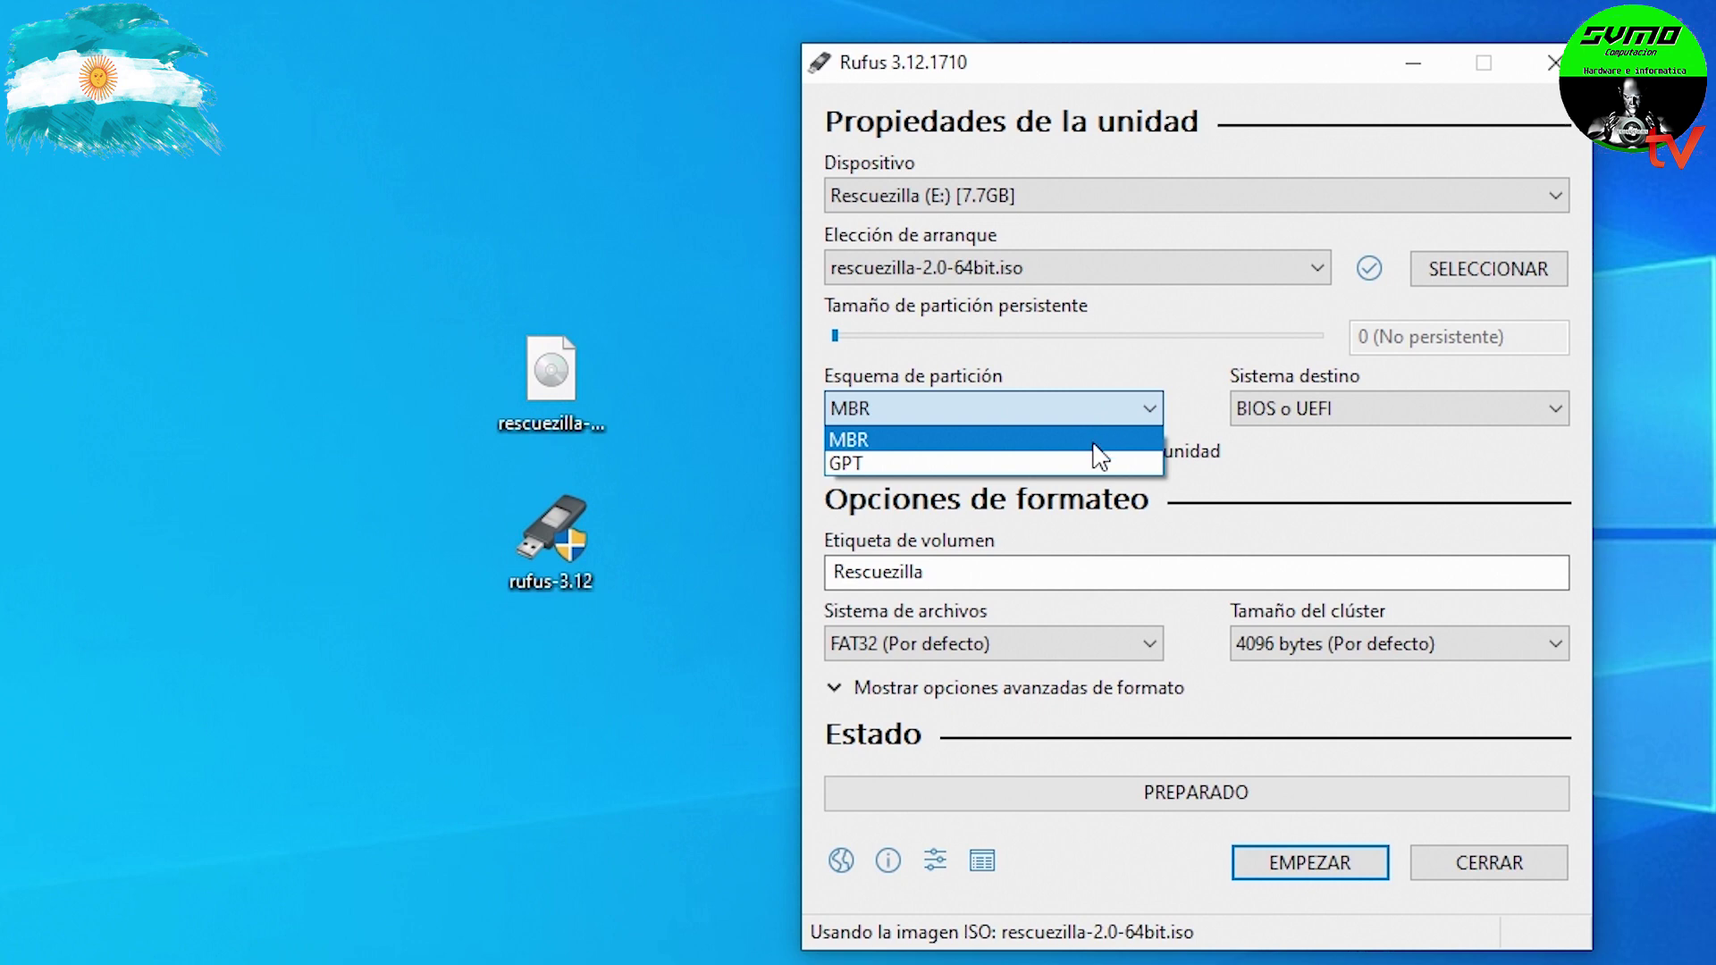
{"action": "left_click", "coordinate": [1099, 465]}
{"action": "left_click", "coordinate": [1099, 413]}
{"action": "left_click", "coordinate": [1047, 437]}
{"action": "left_click", "coordinate": [1289, 413]}
{"action": "left_click", "coordinate": [1290, 416]}
{"action": "left_click", "coordinate": [1290, 413]}
{"action": "left_click", "coordinate": [1293, 425]}
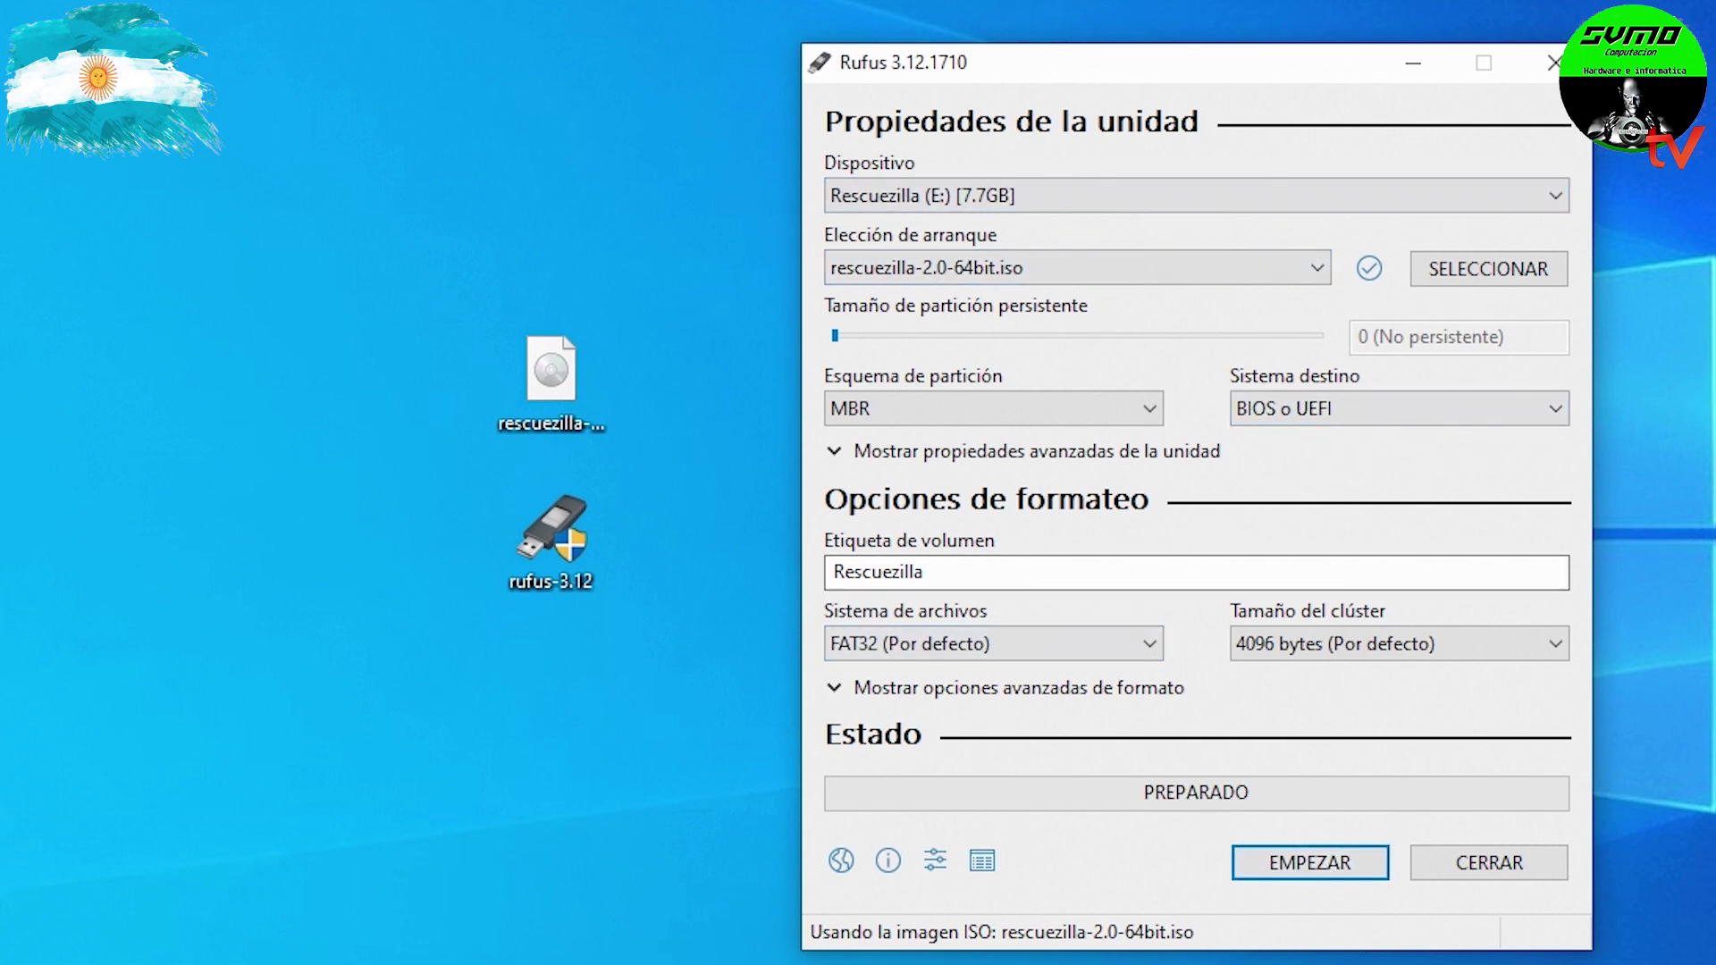
Inspect the contents of the Rescuezilla (E:) USB drive and its Nueva carpeta folder.
{"action": "key", "text": "super+e"}
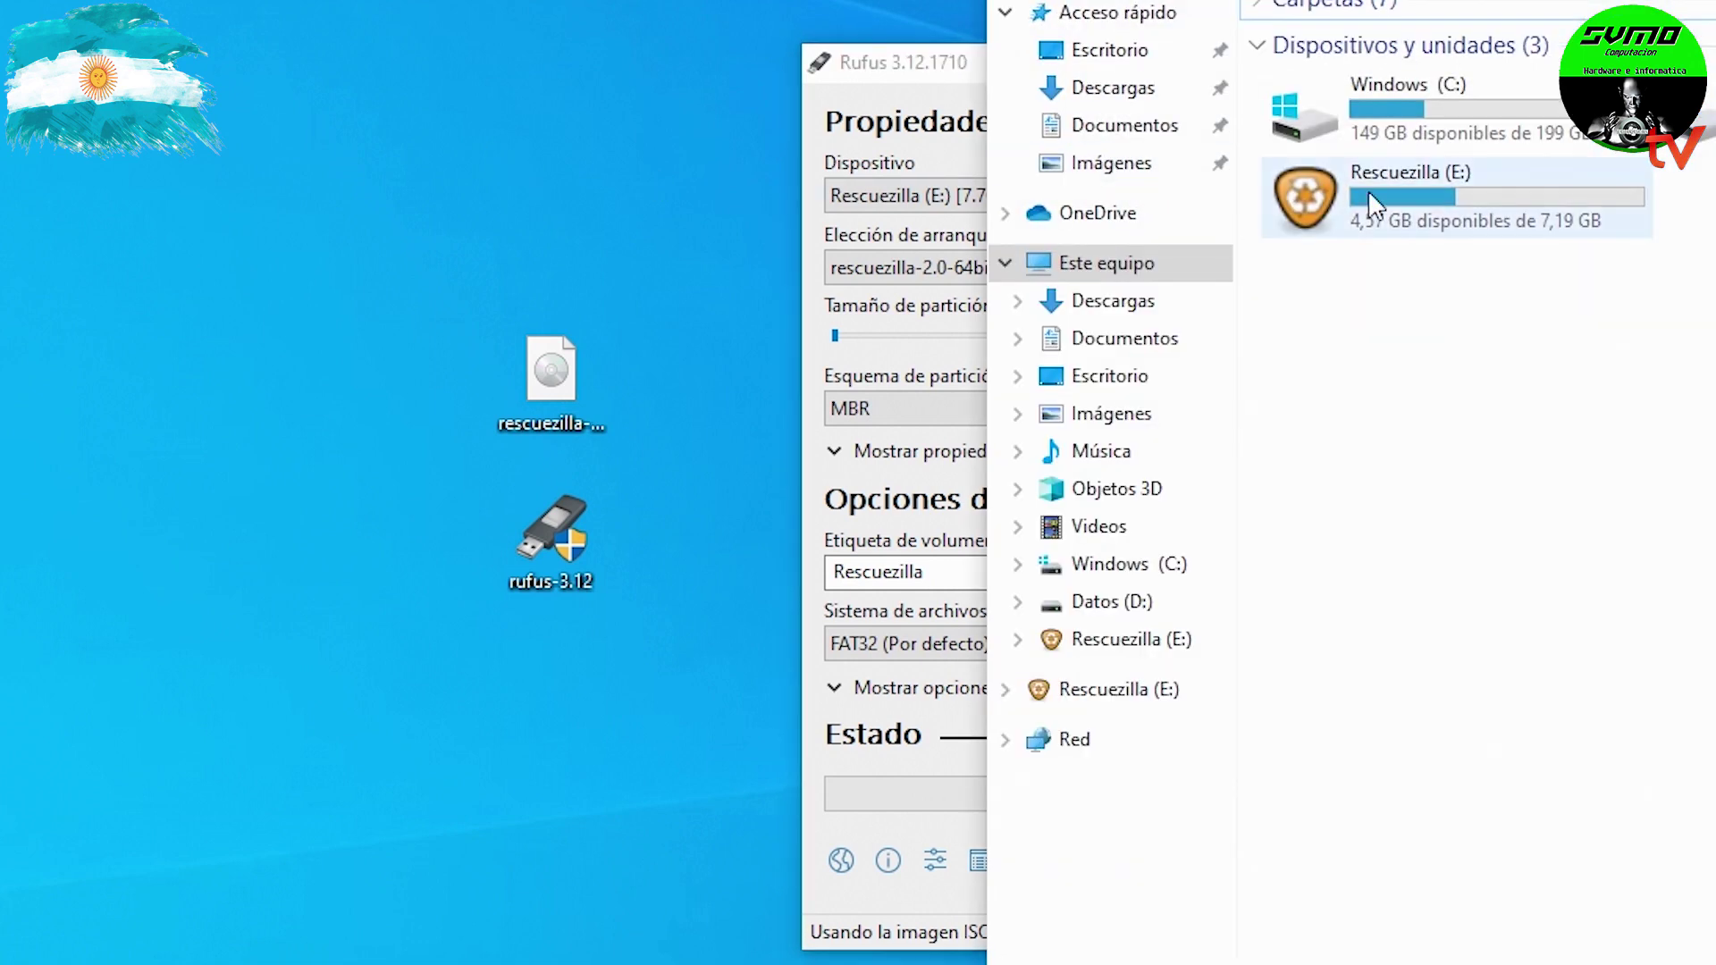
{"action": "double_click", "coordinate": [1367, 190]}
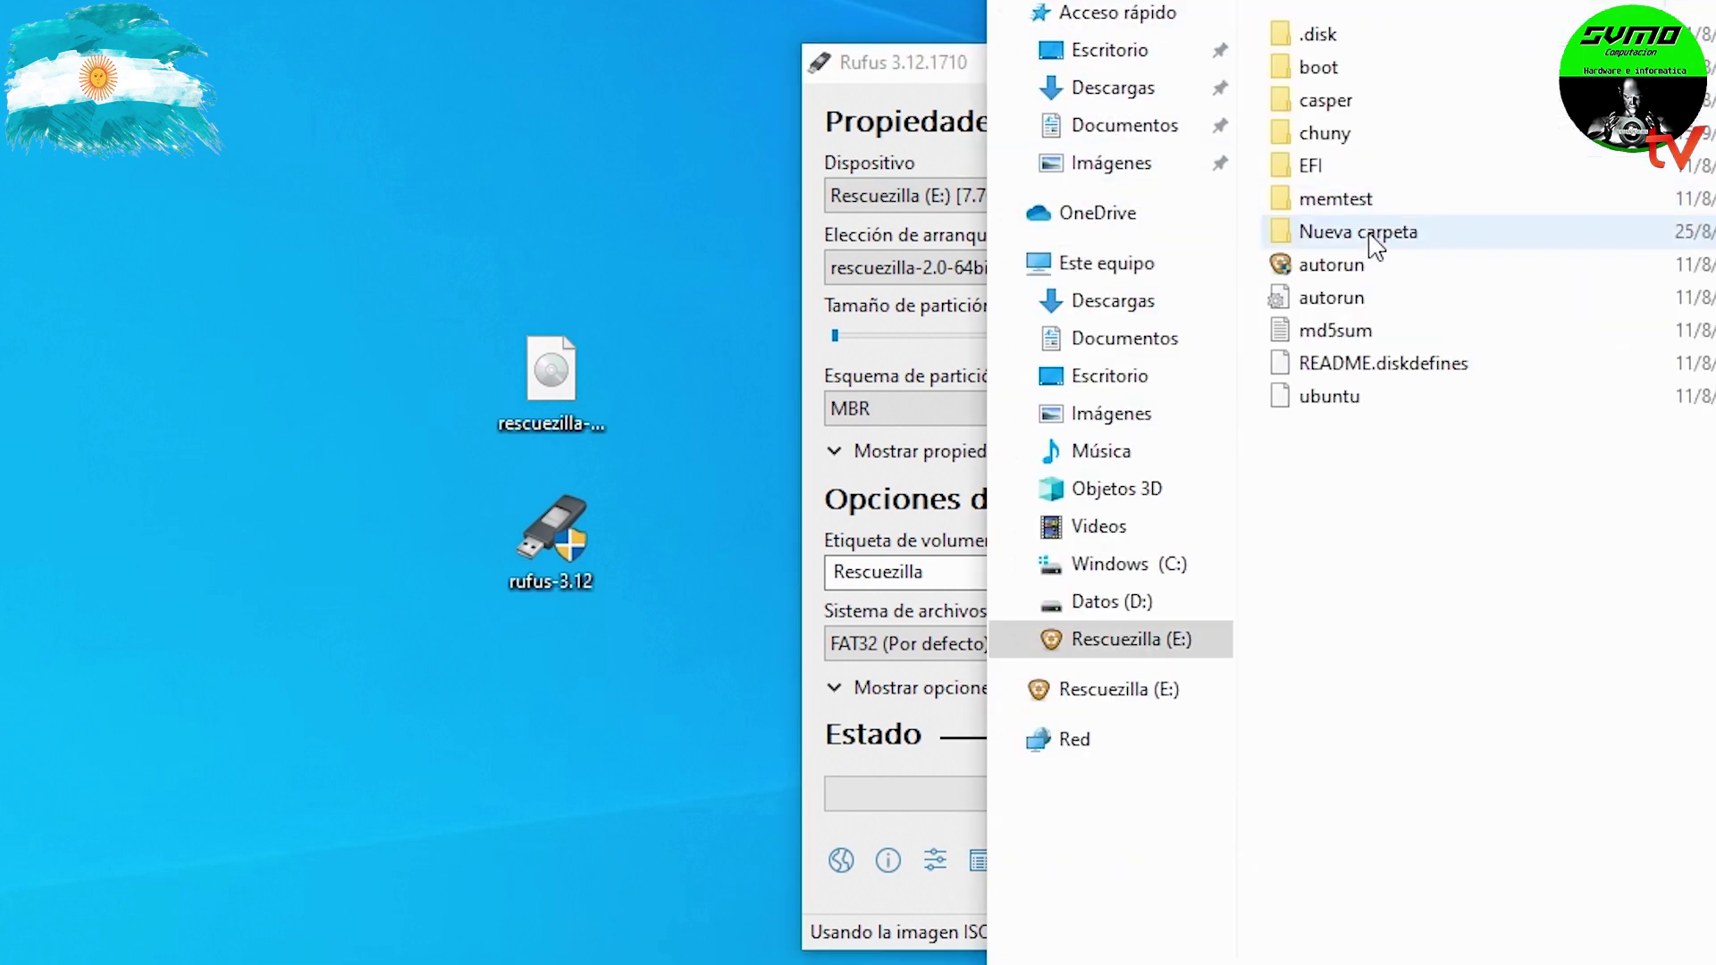
{"action": "double_click", "coordinate": [1359, 230]}
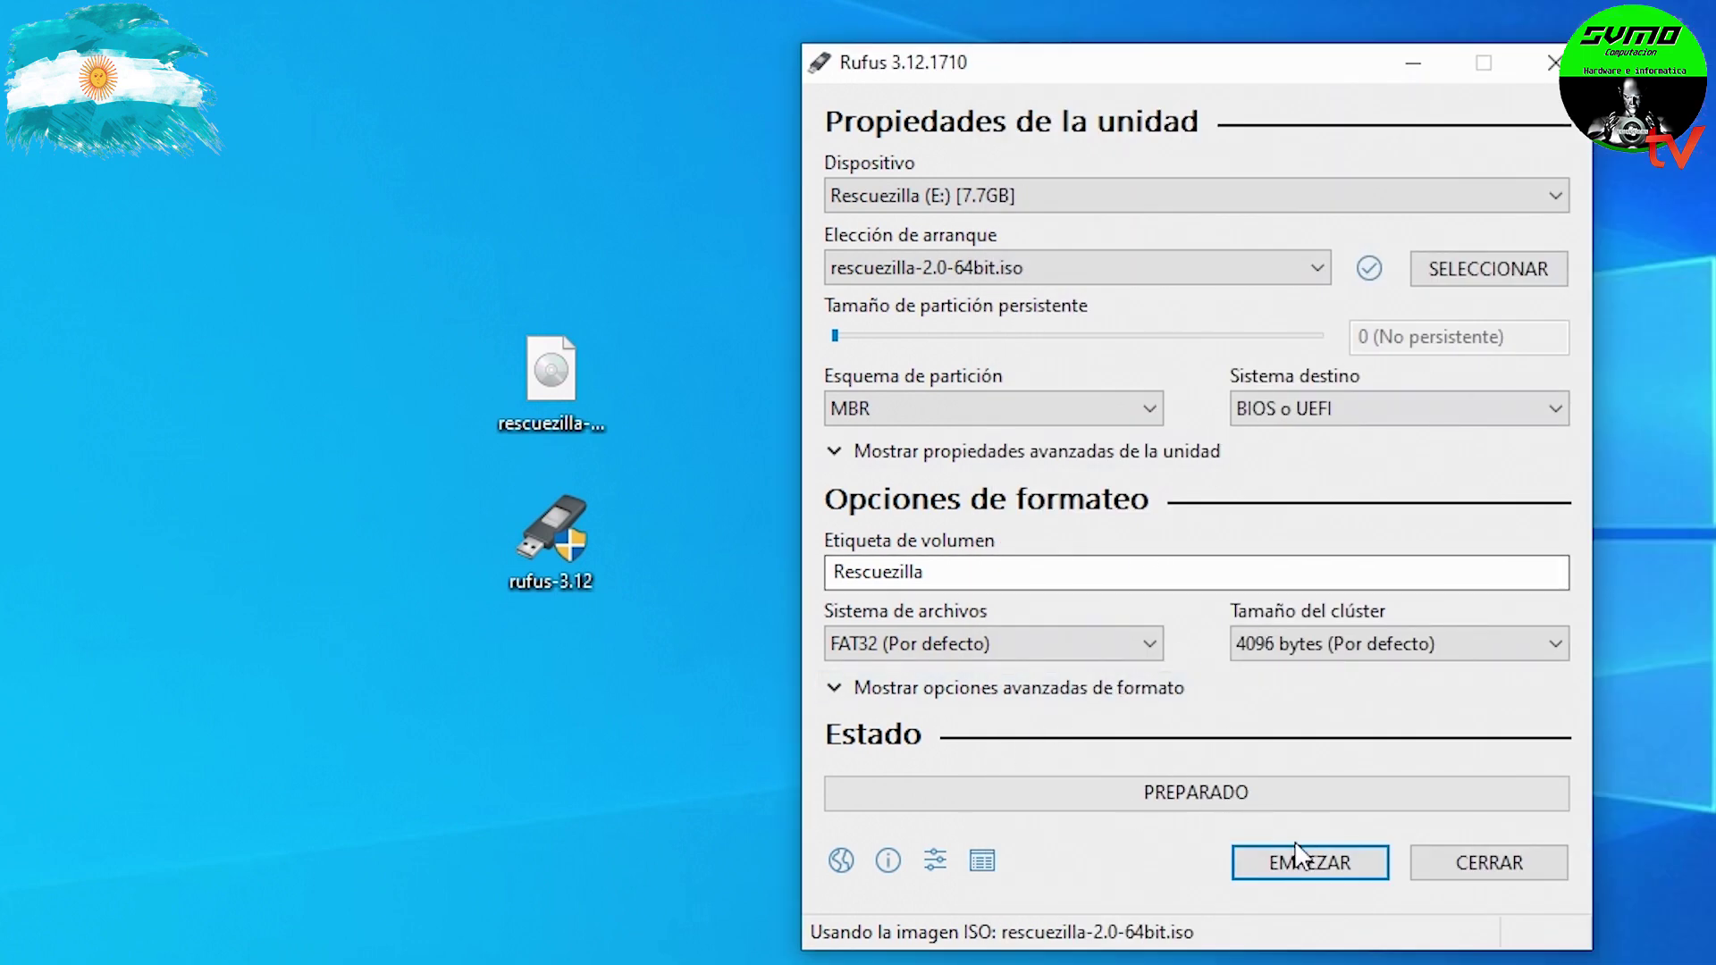
Write the image to the USB drive, accepting the Grub file download, ISO image mode and the erasure of all its data.
{"action": "left_click", "coordinate": [1312, 867]}
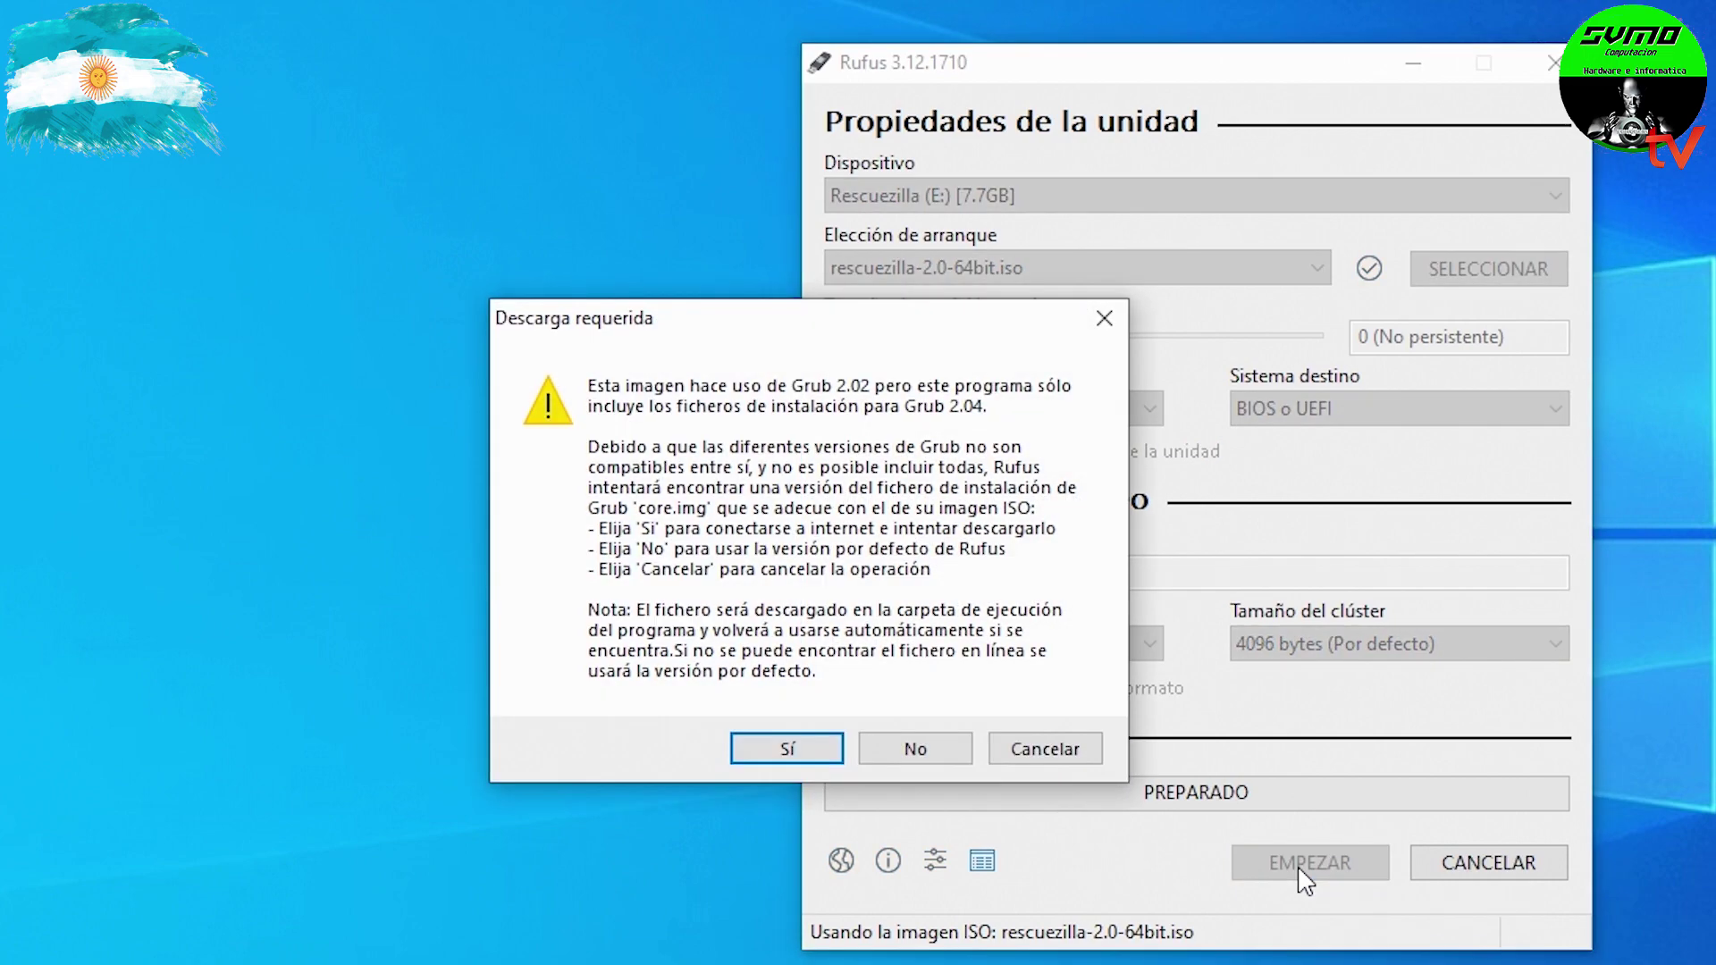
{"action": "left_click", "coordinate": [790, 756]}
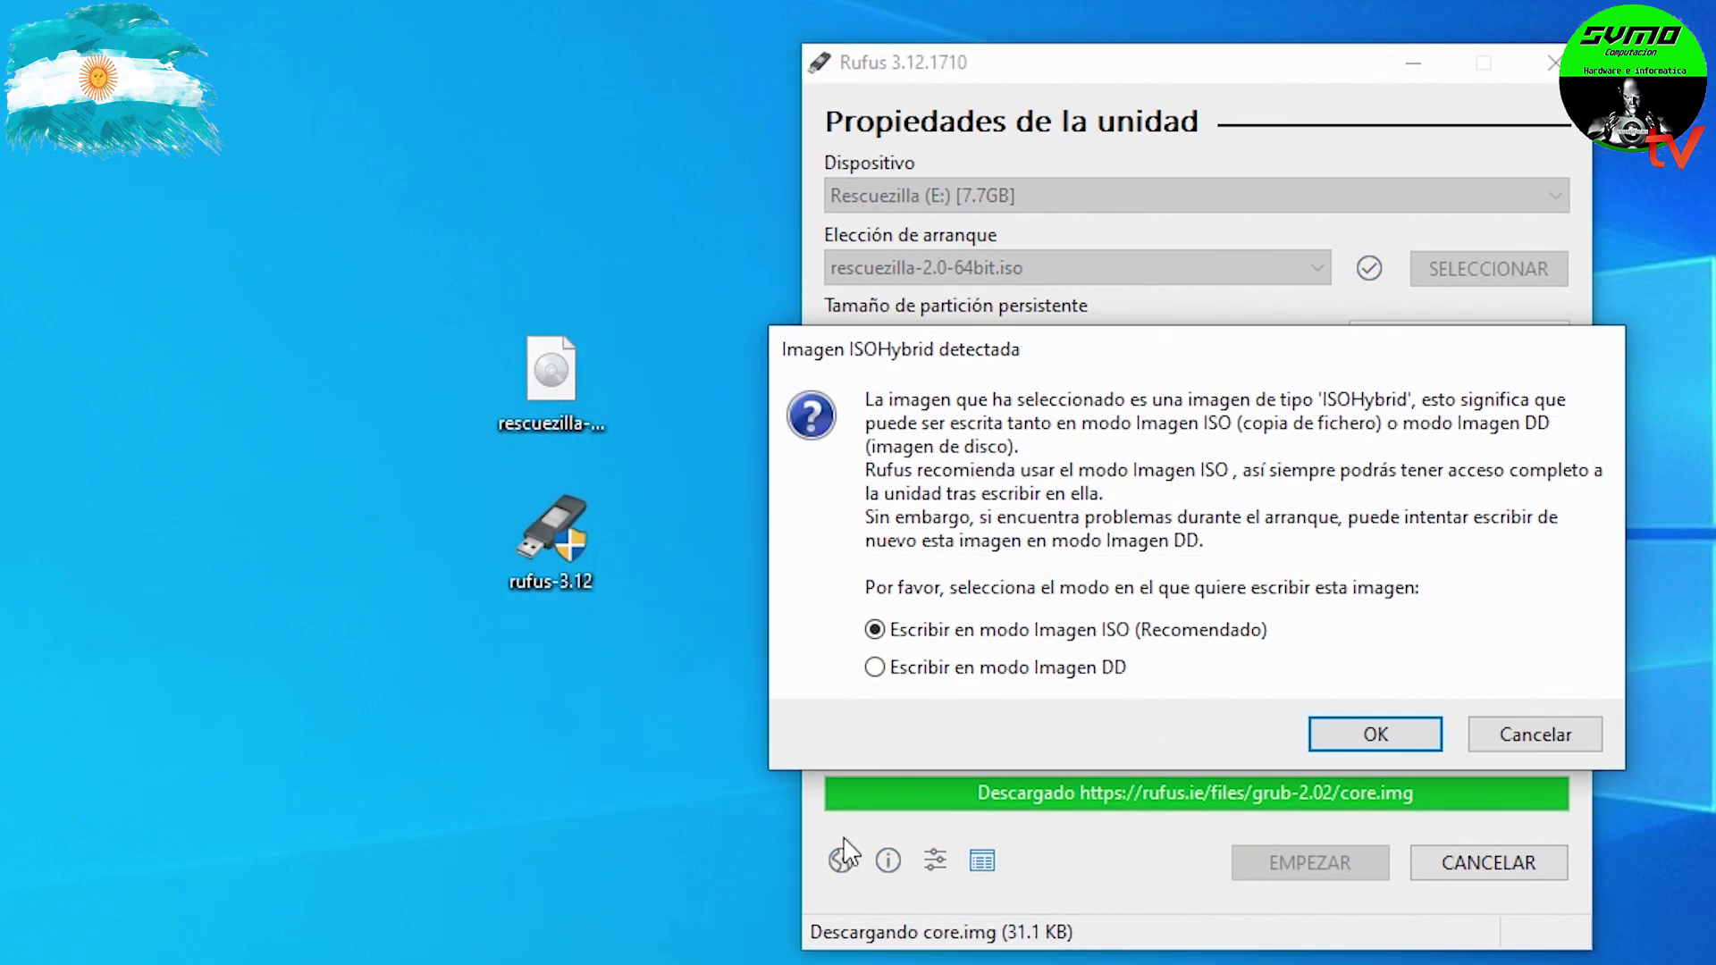
{"action": "left_click", "coordinate": [1361, 734]}
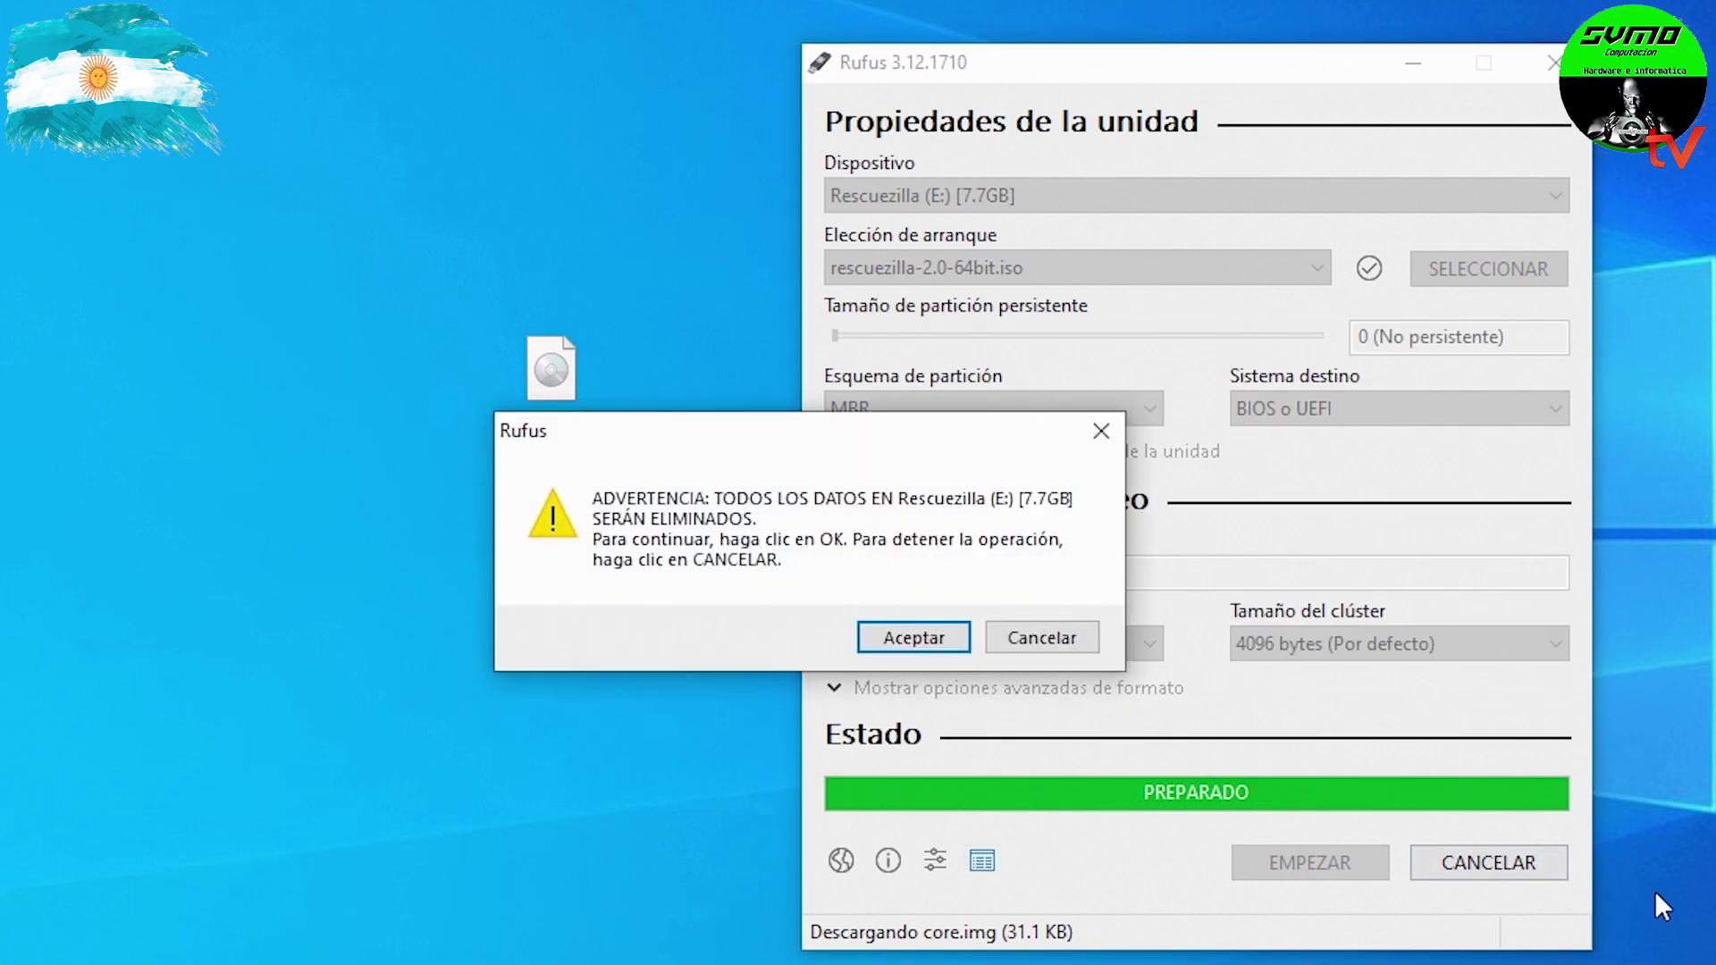
{"action": "left_click", "coordinate": [915, 639]}
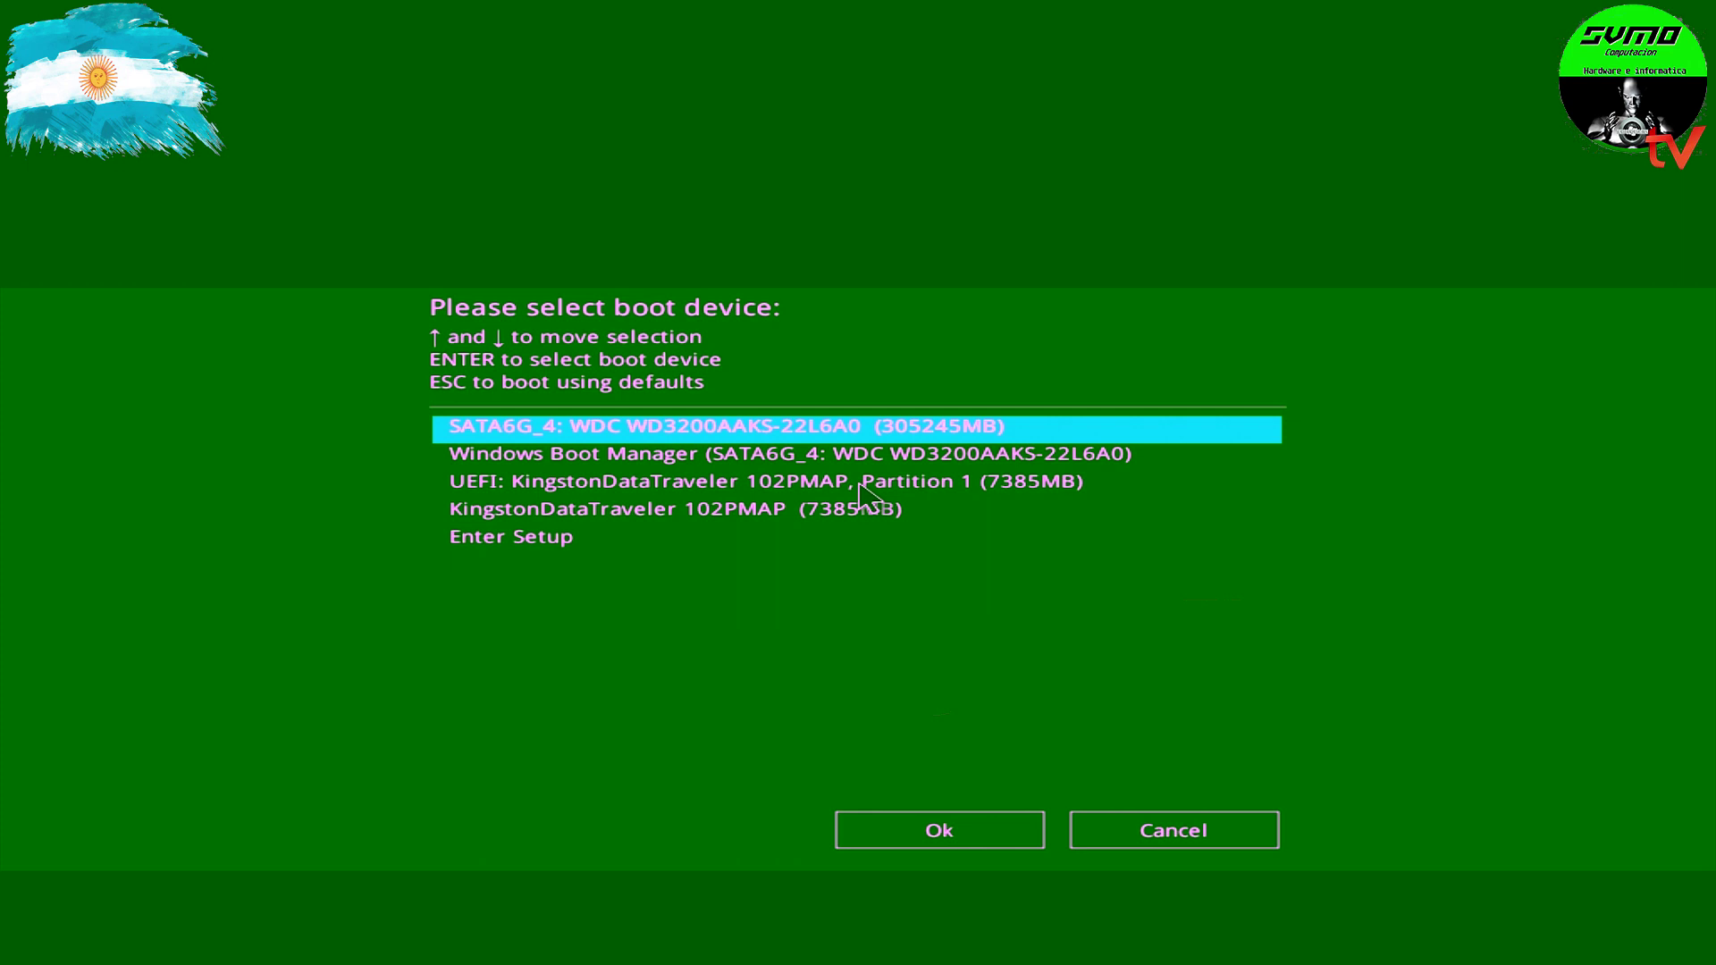
Boot the computer from the UEFI: KingstonDataTraveler 102PMAP, Partition 1 device.
{"action": "key", "text": "Down"}
{"action": "key", "text": "Down"}
{"action": "key", "text": "Return"}
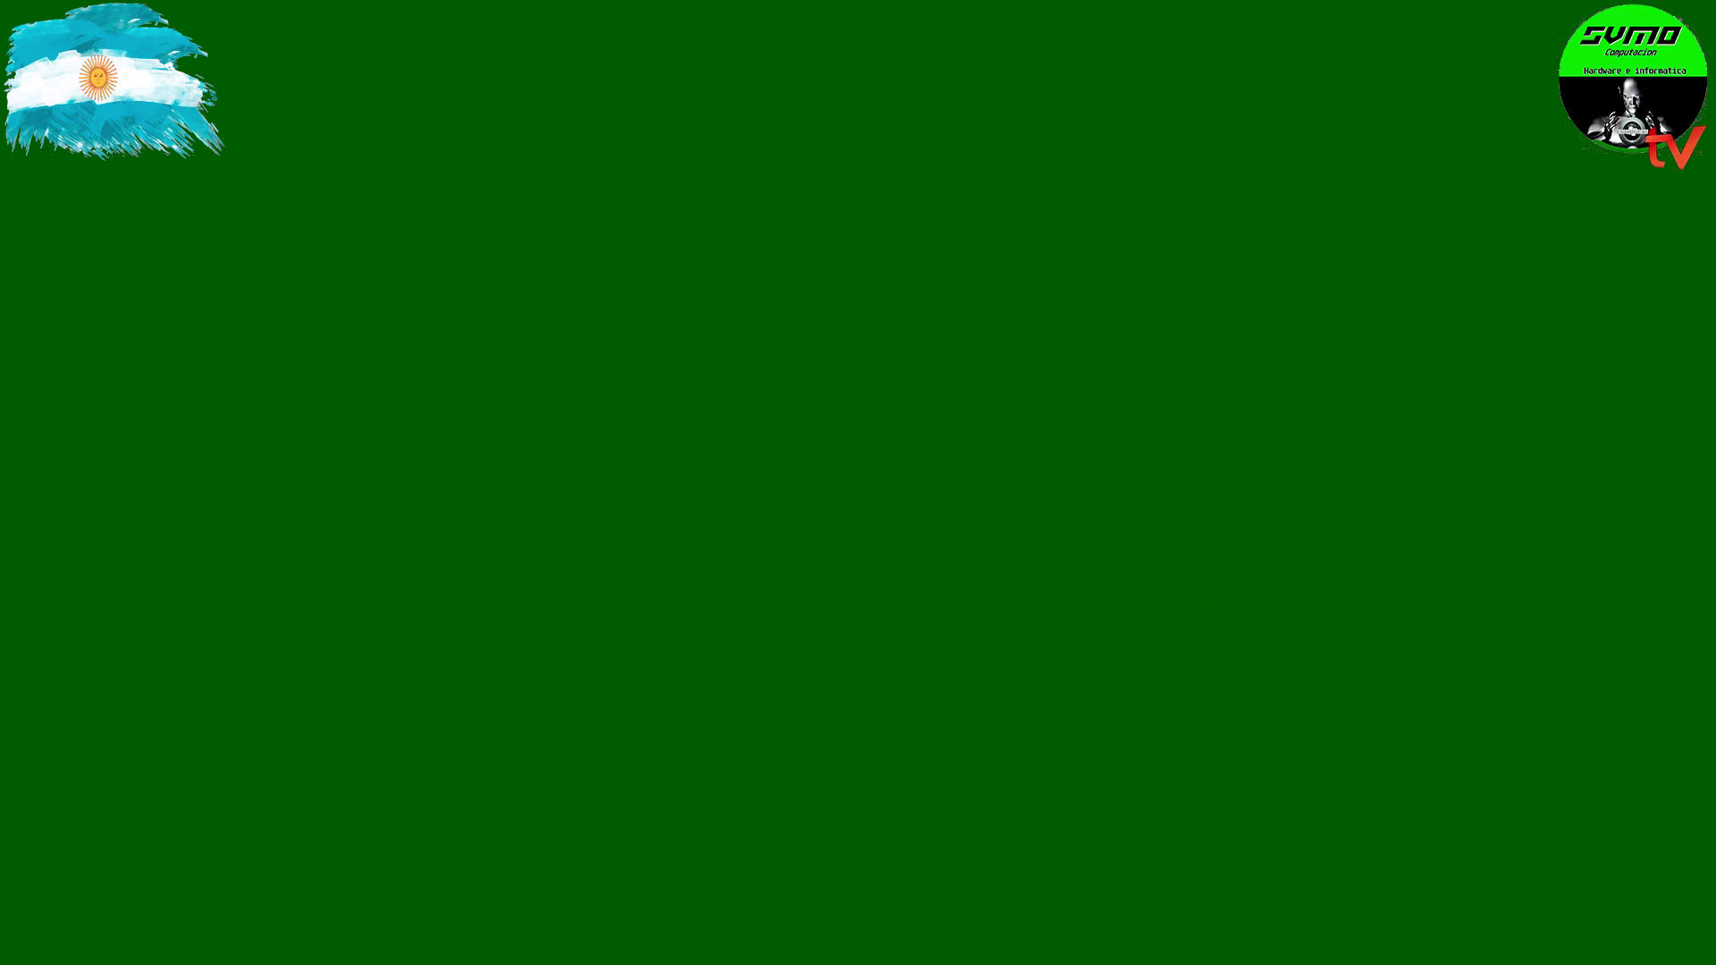
Start the Rescuezilla live system in Español.
{"action": "key", "text": "Down"}
{"action": "key", "text": "Down"}
{"action": "key", "text": "Down"}
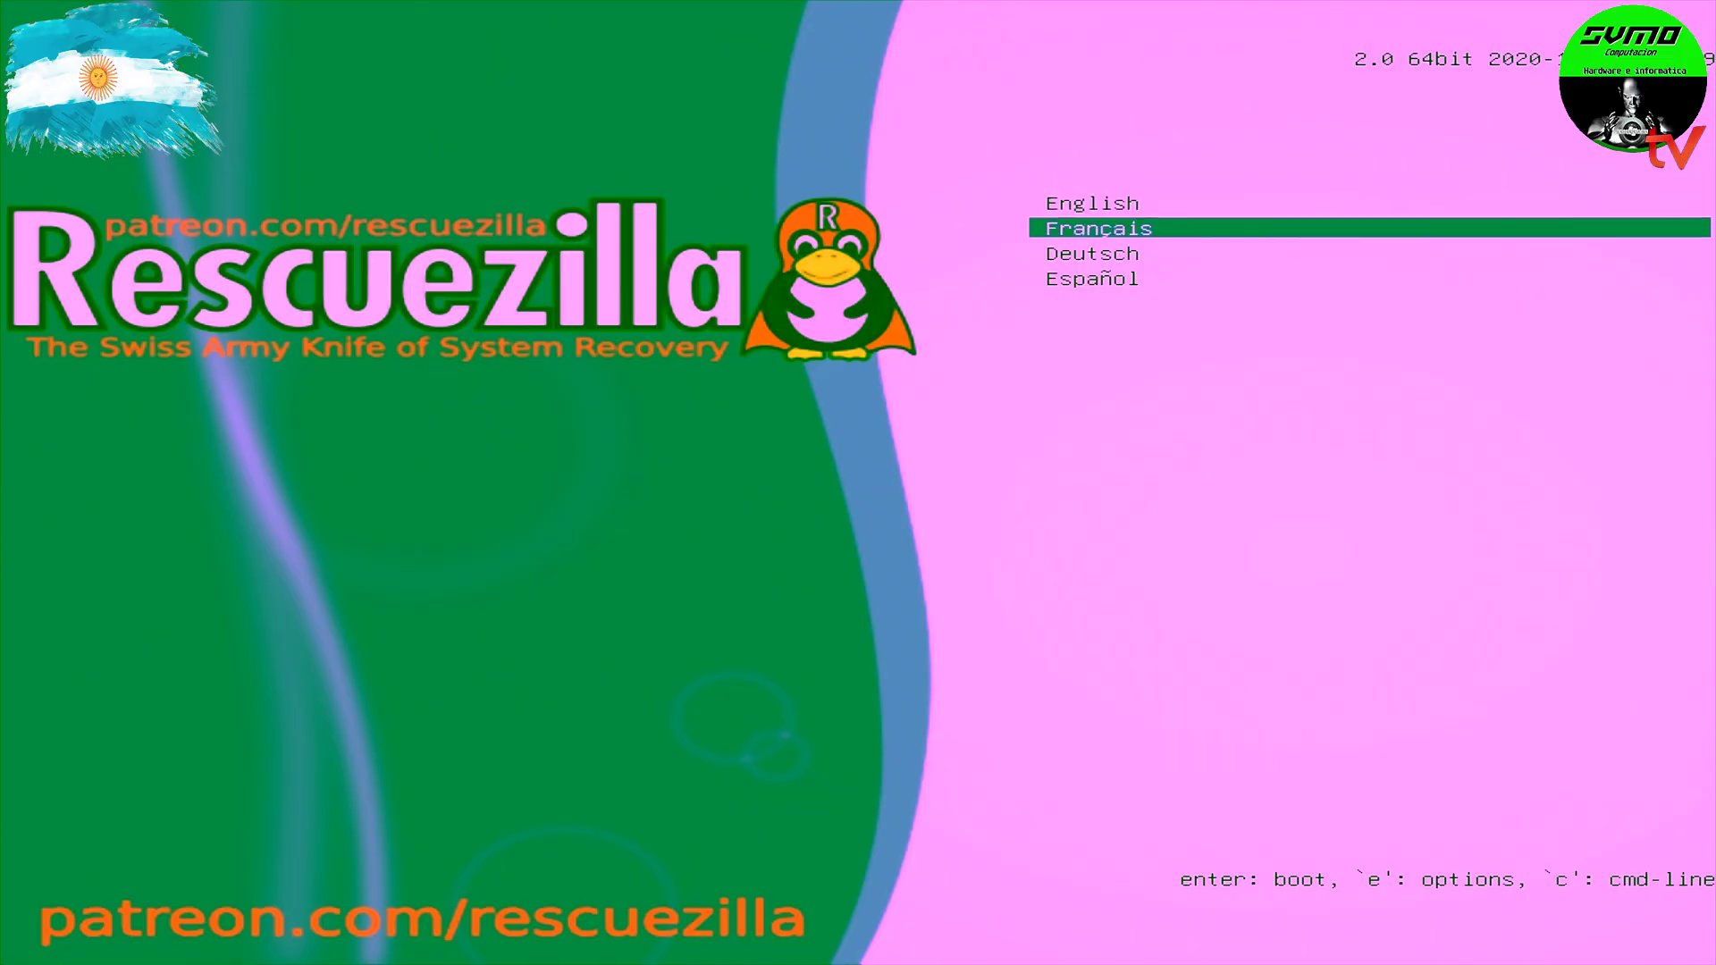
{"action": "key", "text": "Up"}
{"action": "key", "text": "Up"}
{"action": "key", "text": "Down"}
{"action": "key", "text": "Down"}
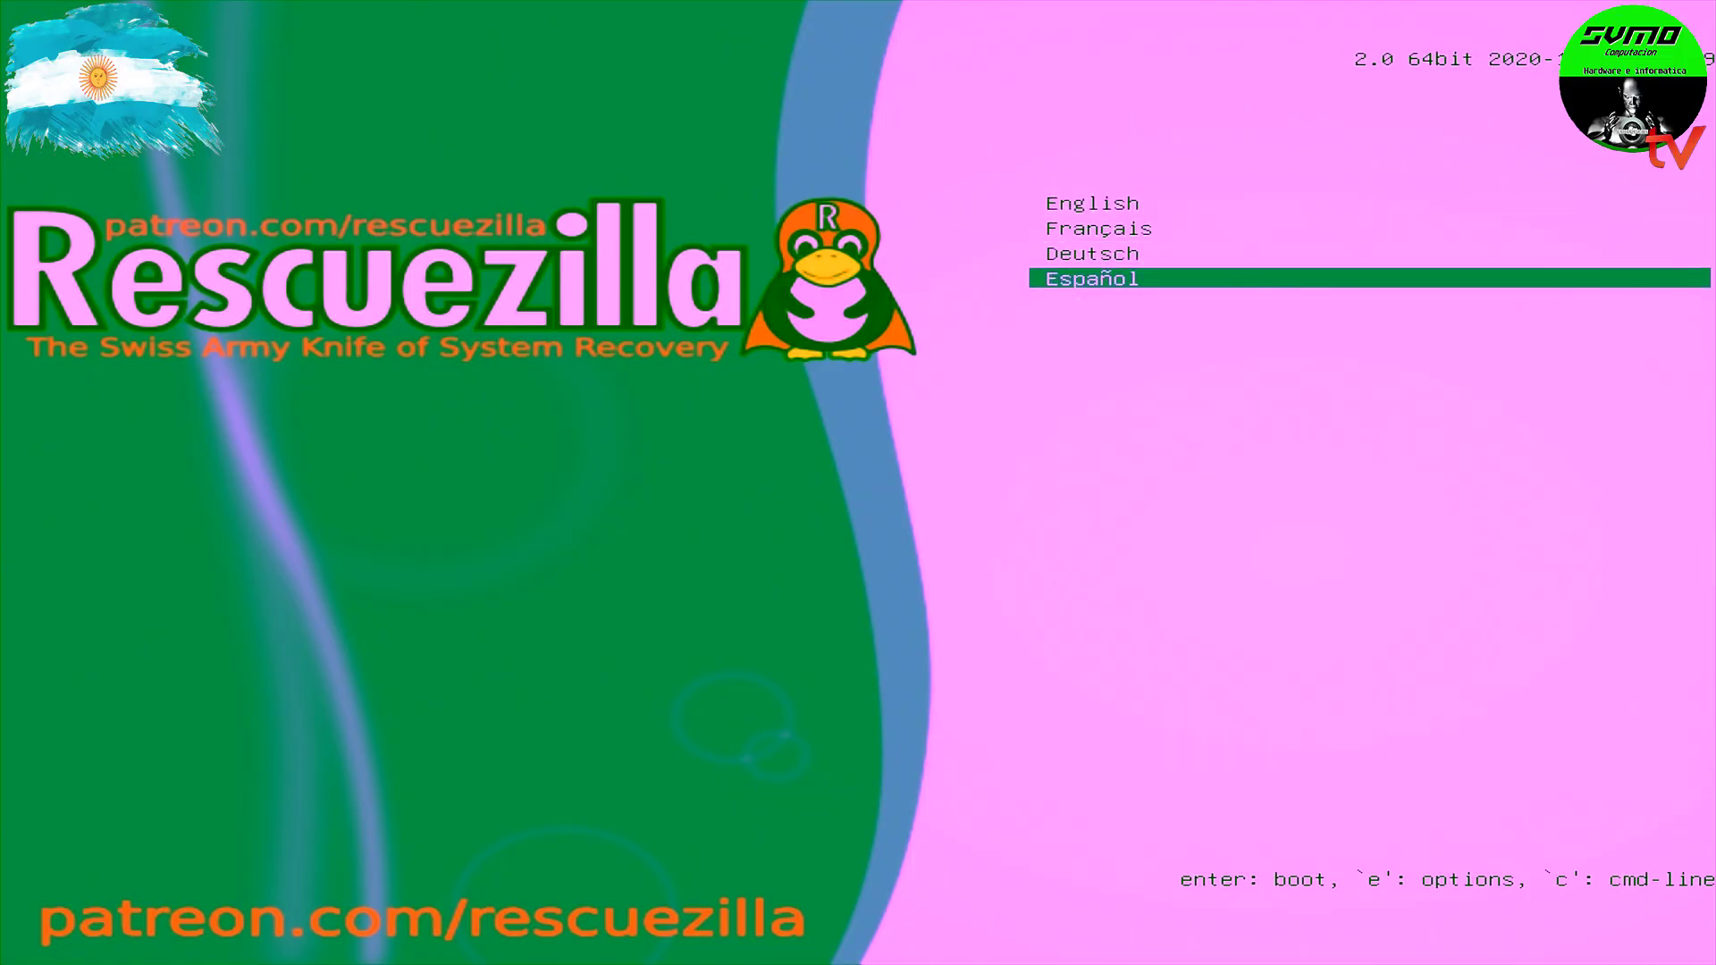
{"action": "key", "text": "Return"}
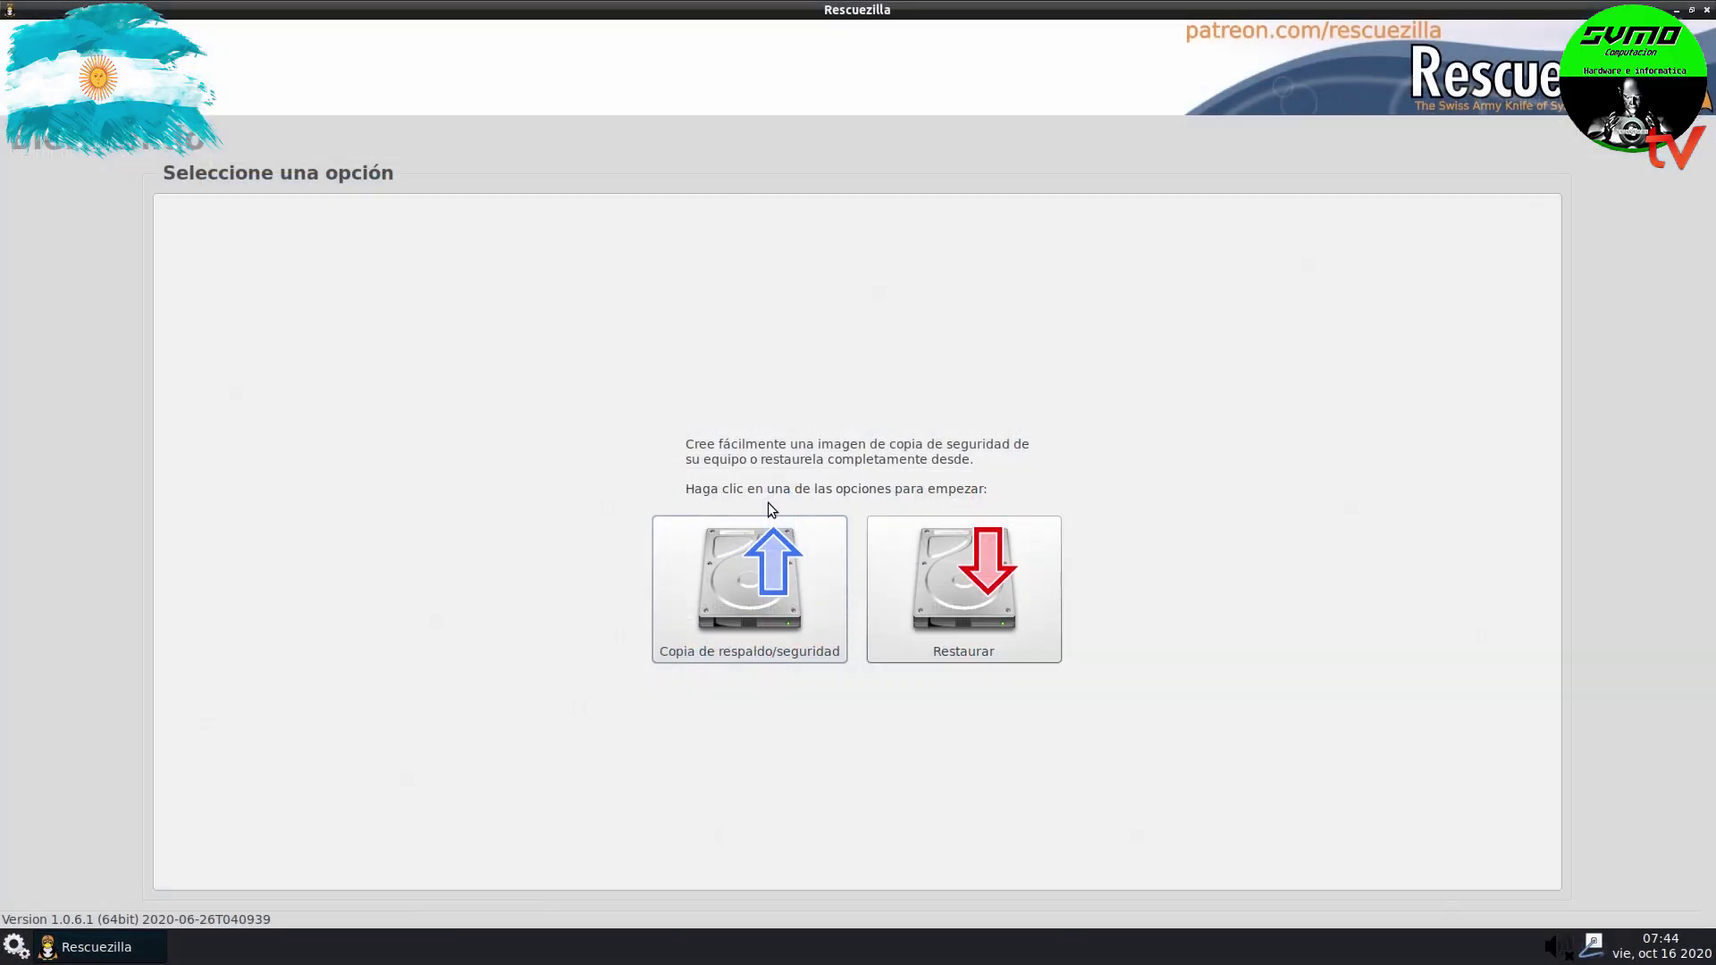
Set up a backup of disk 3 (WDC WD3200AAKS-2), including every partition except partition 4, Datos.
{"action": "left_click", "coordinate": [773, 648]}
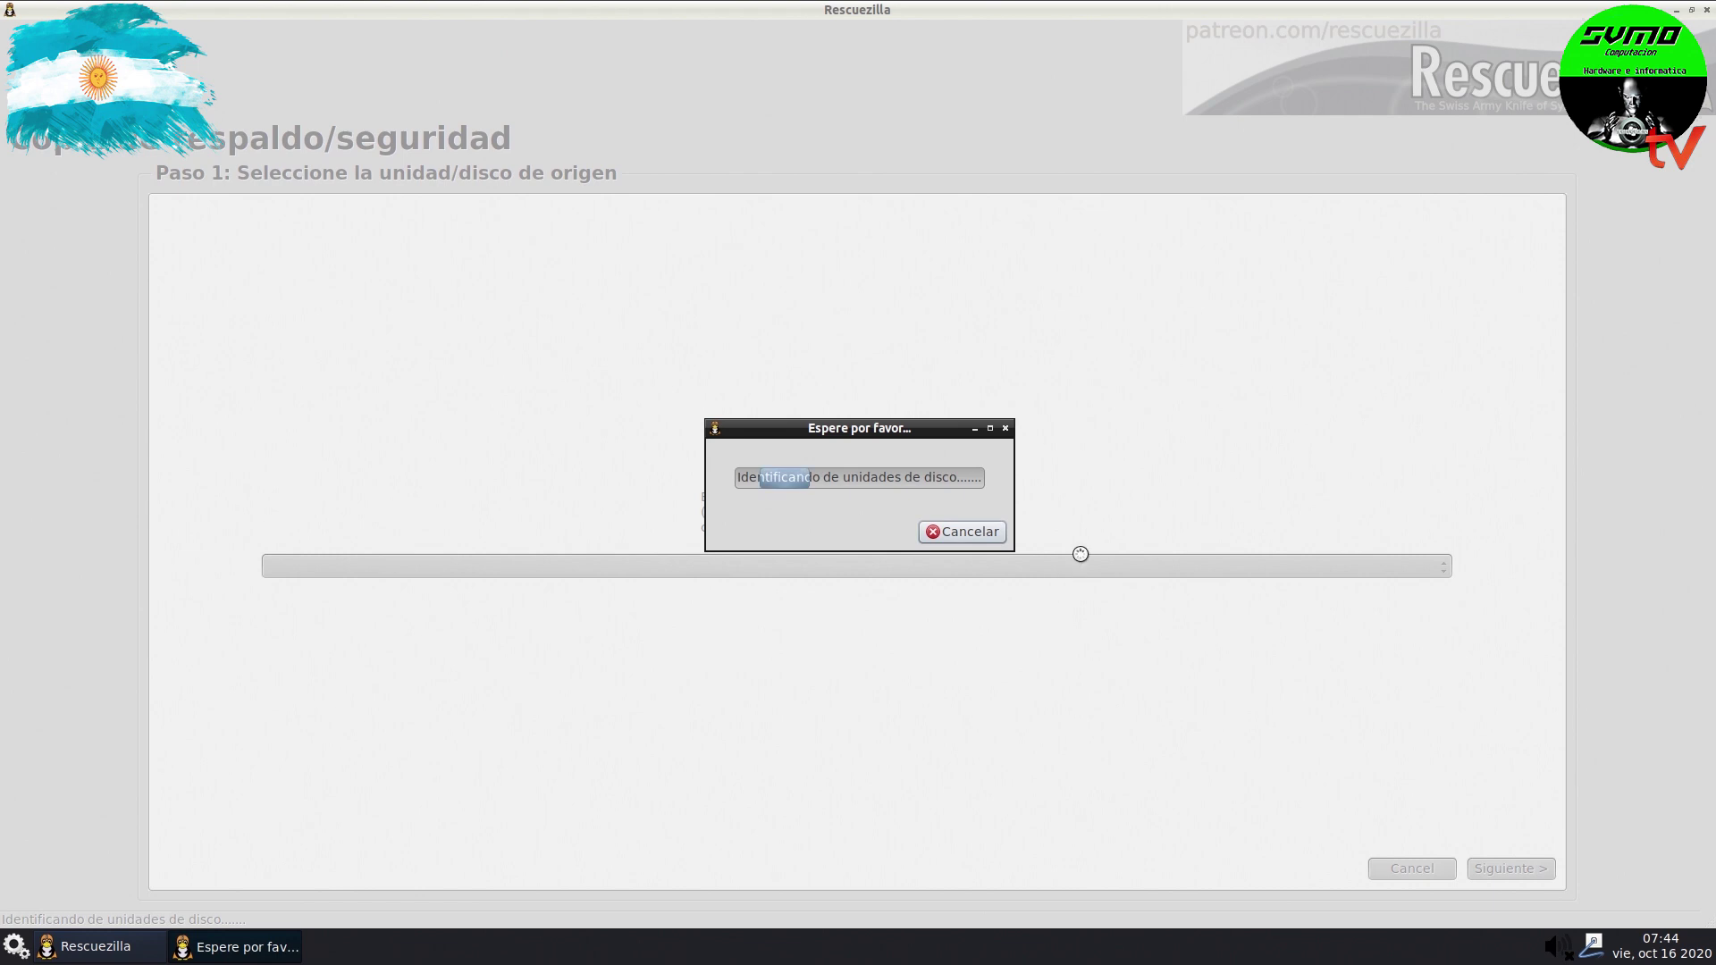
{"action": "left_click", "coordinate": [740, 572]}
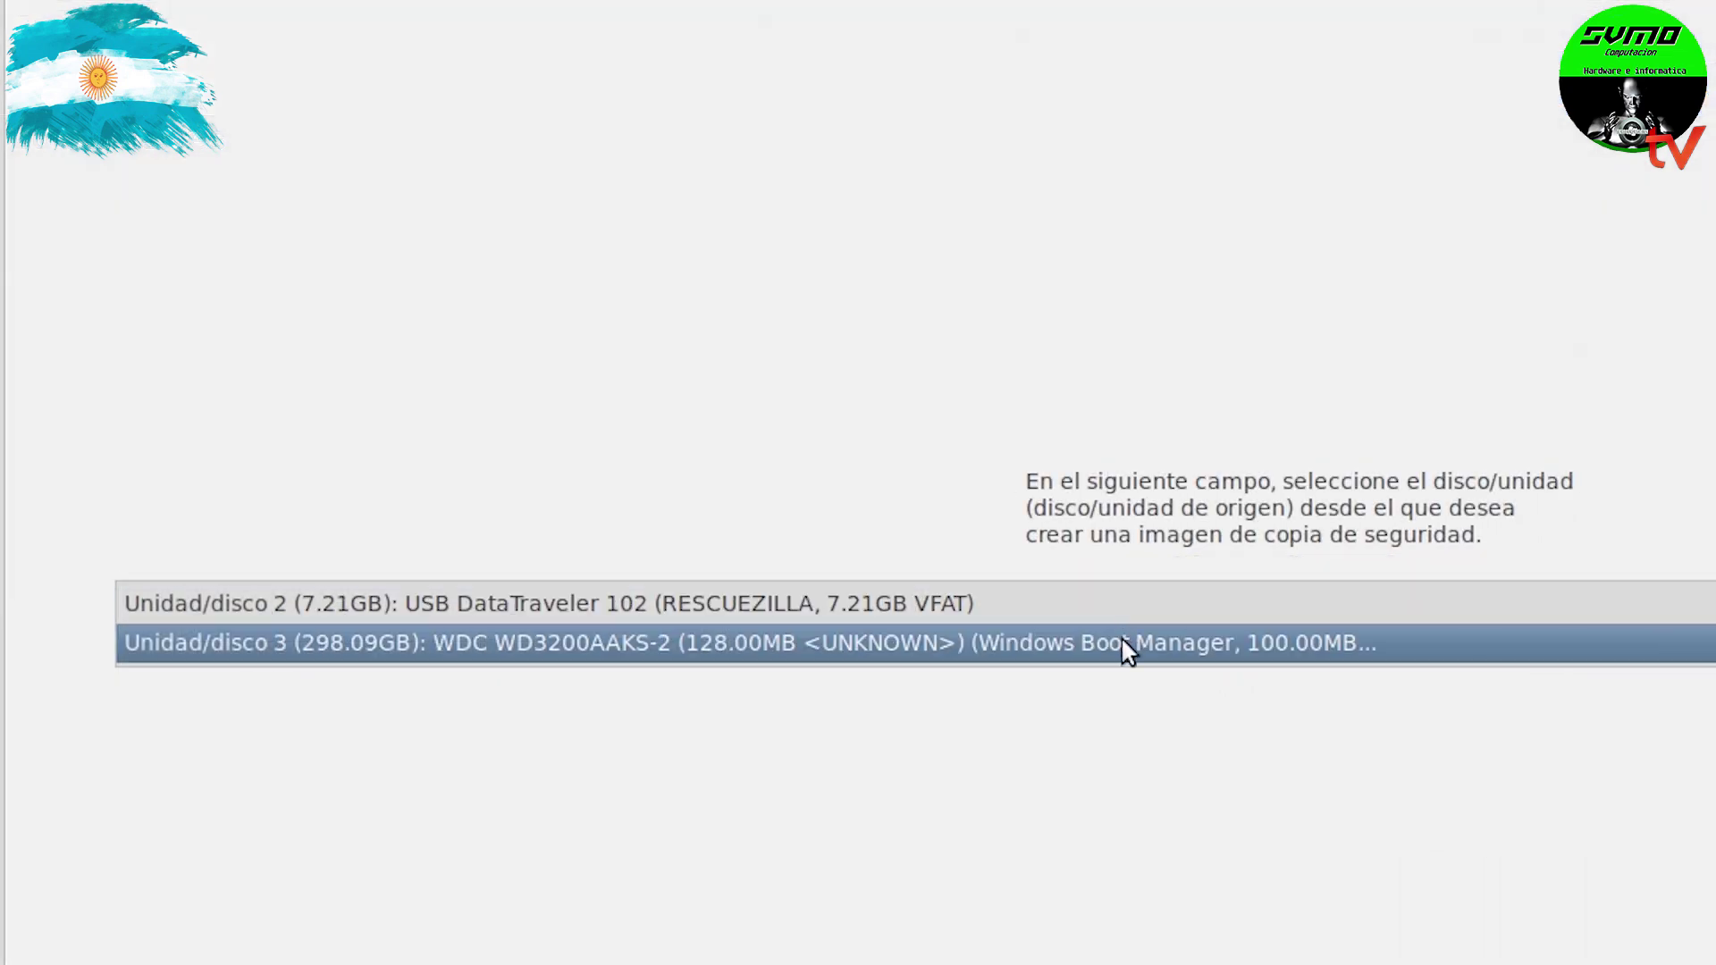
{"action": "left_click", "coordinate": [756, 589]}
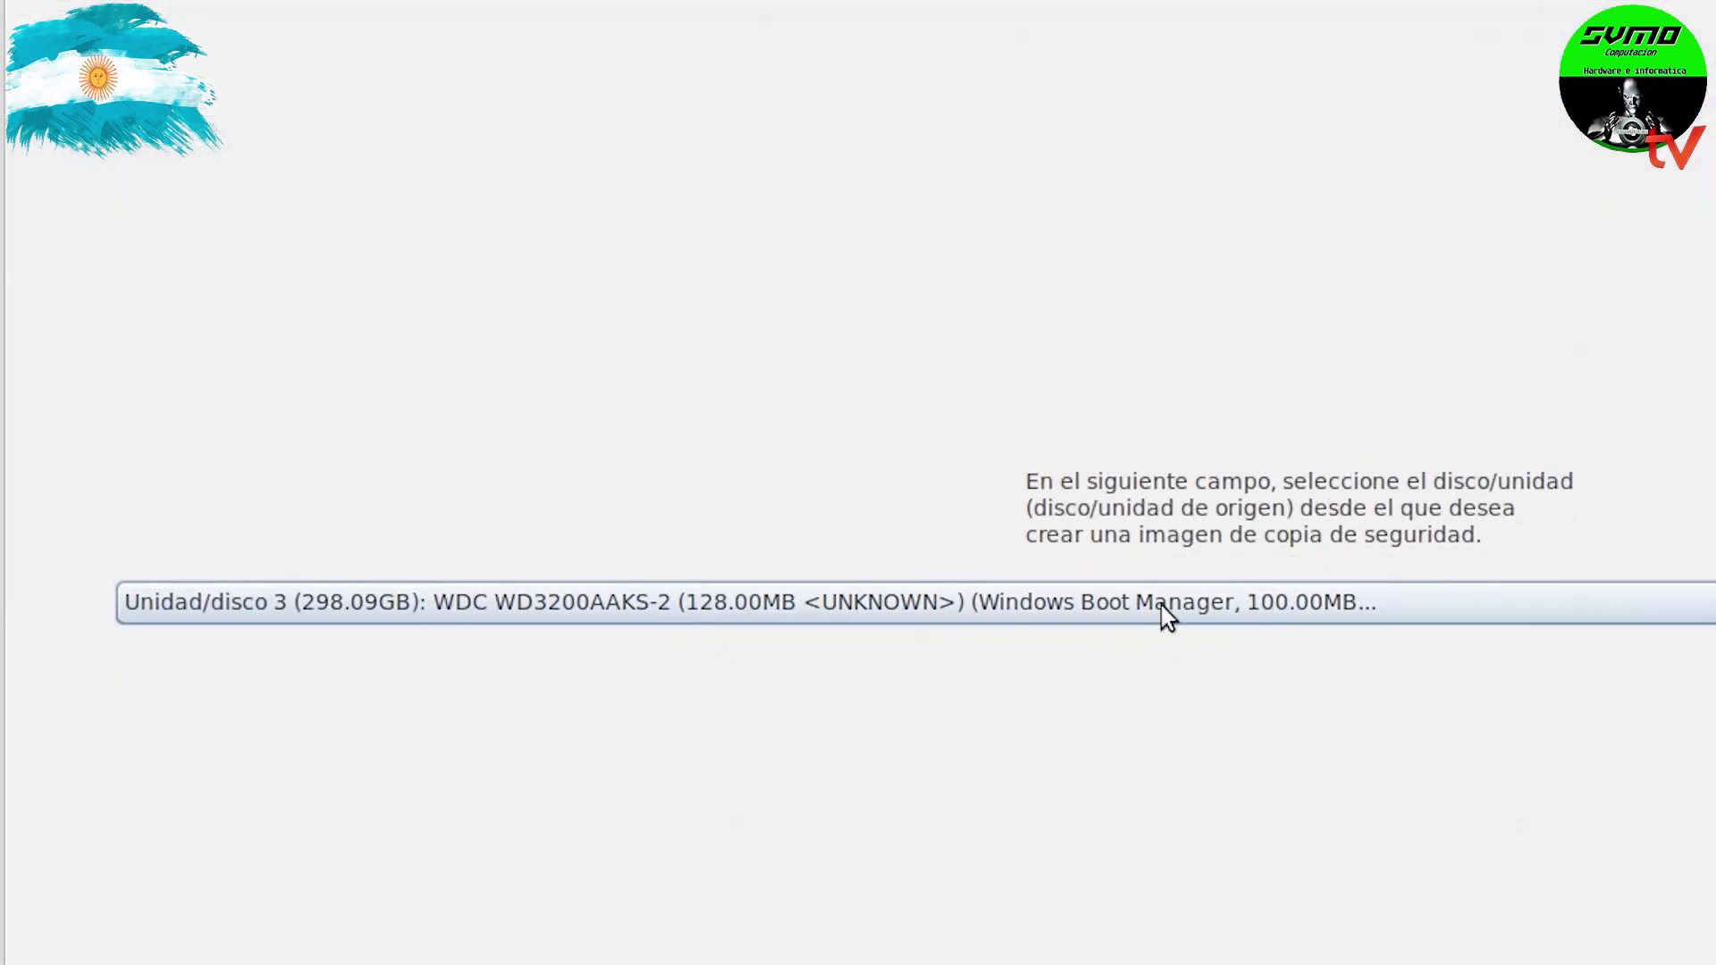
{"action": "left_click", "coordinate": [1533, 866]}
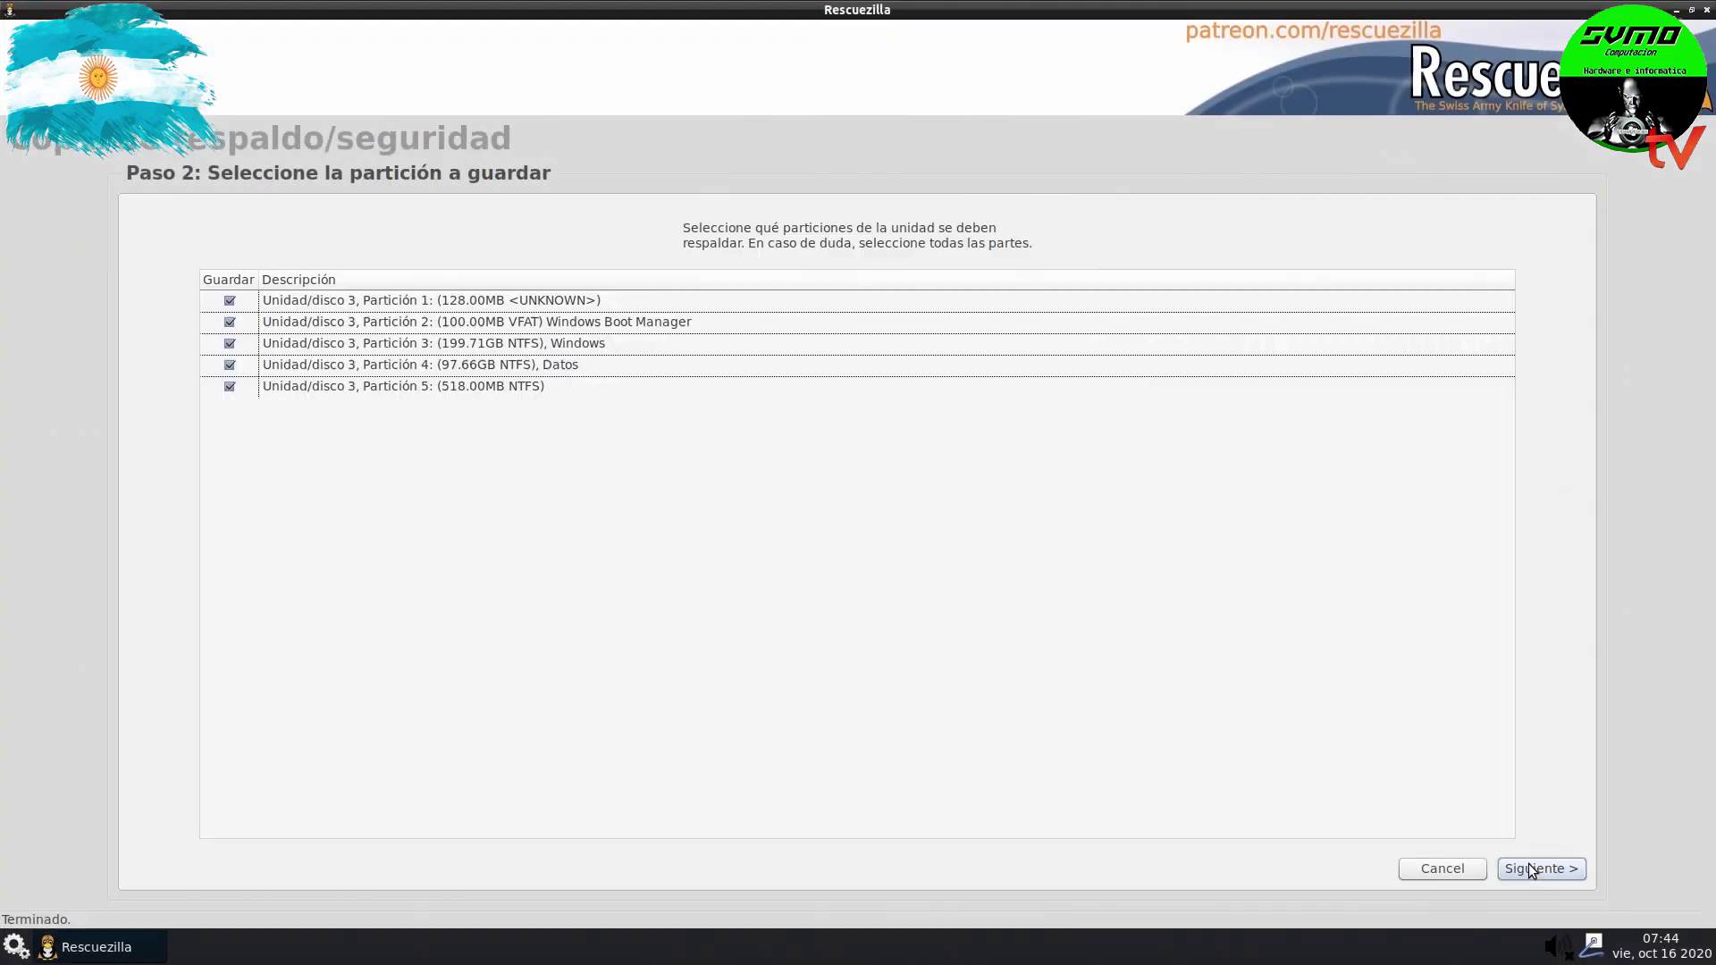
{"action": "left_click", "coordinate": [228, 365]}
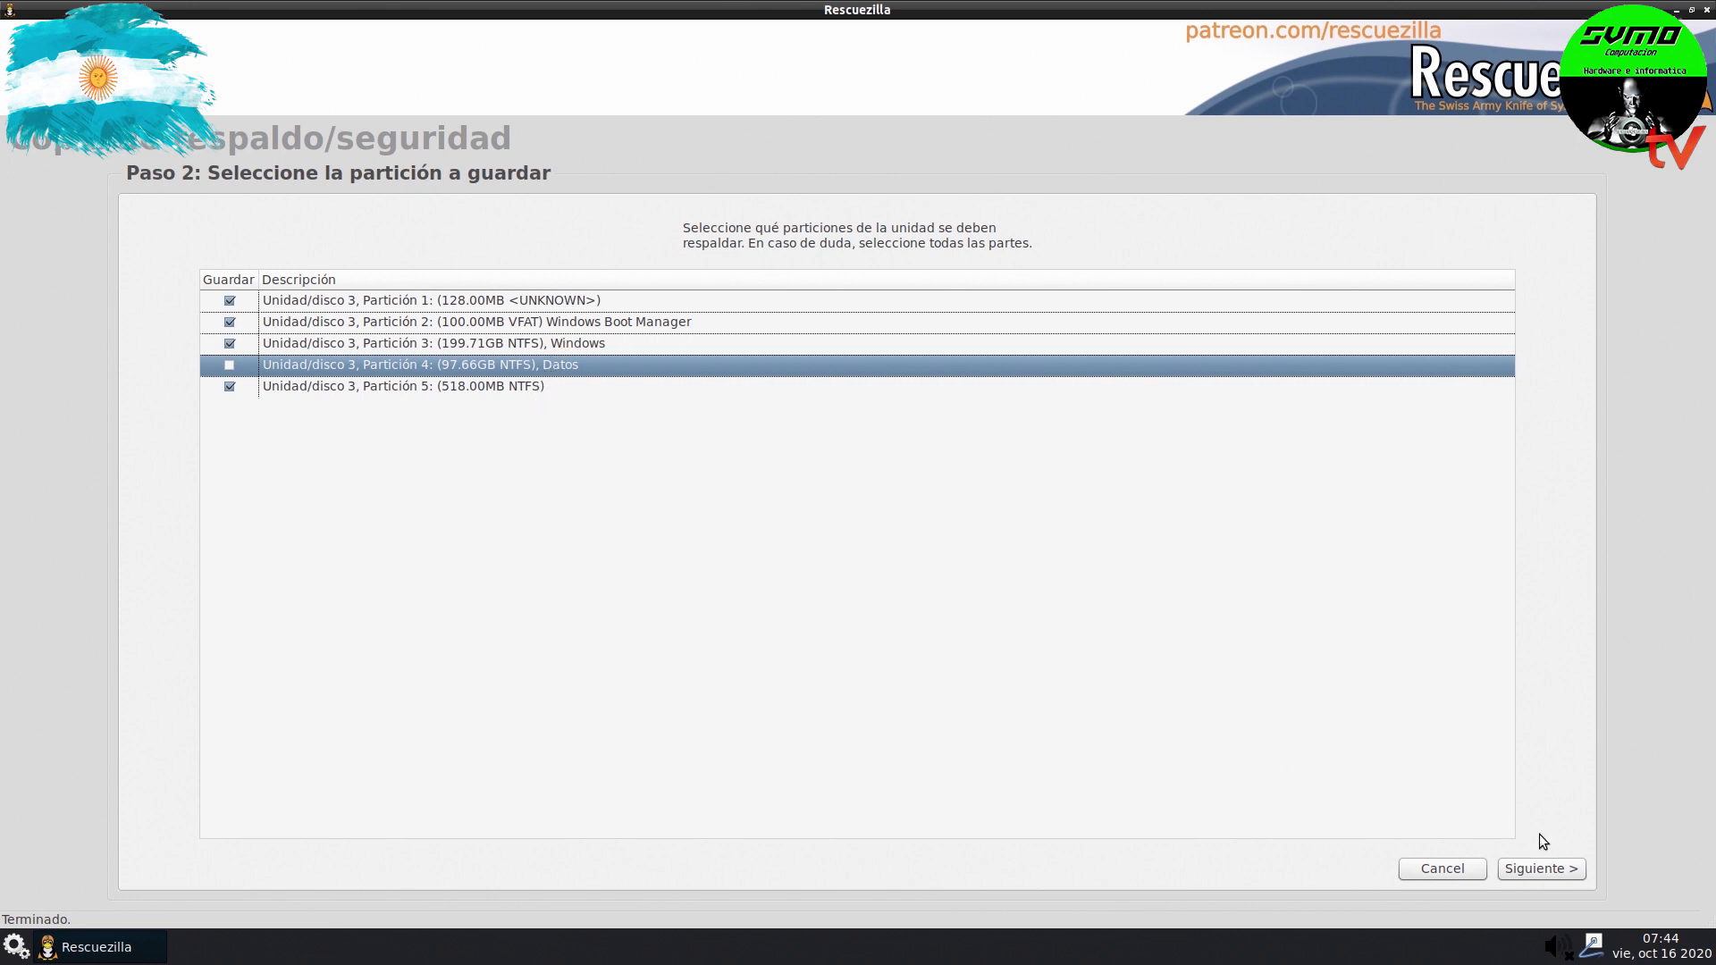
{"action": "left_click", "coordinate": [1542, 870]}
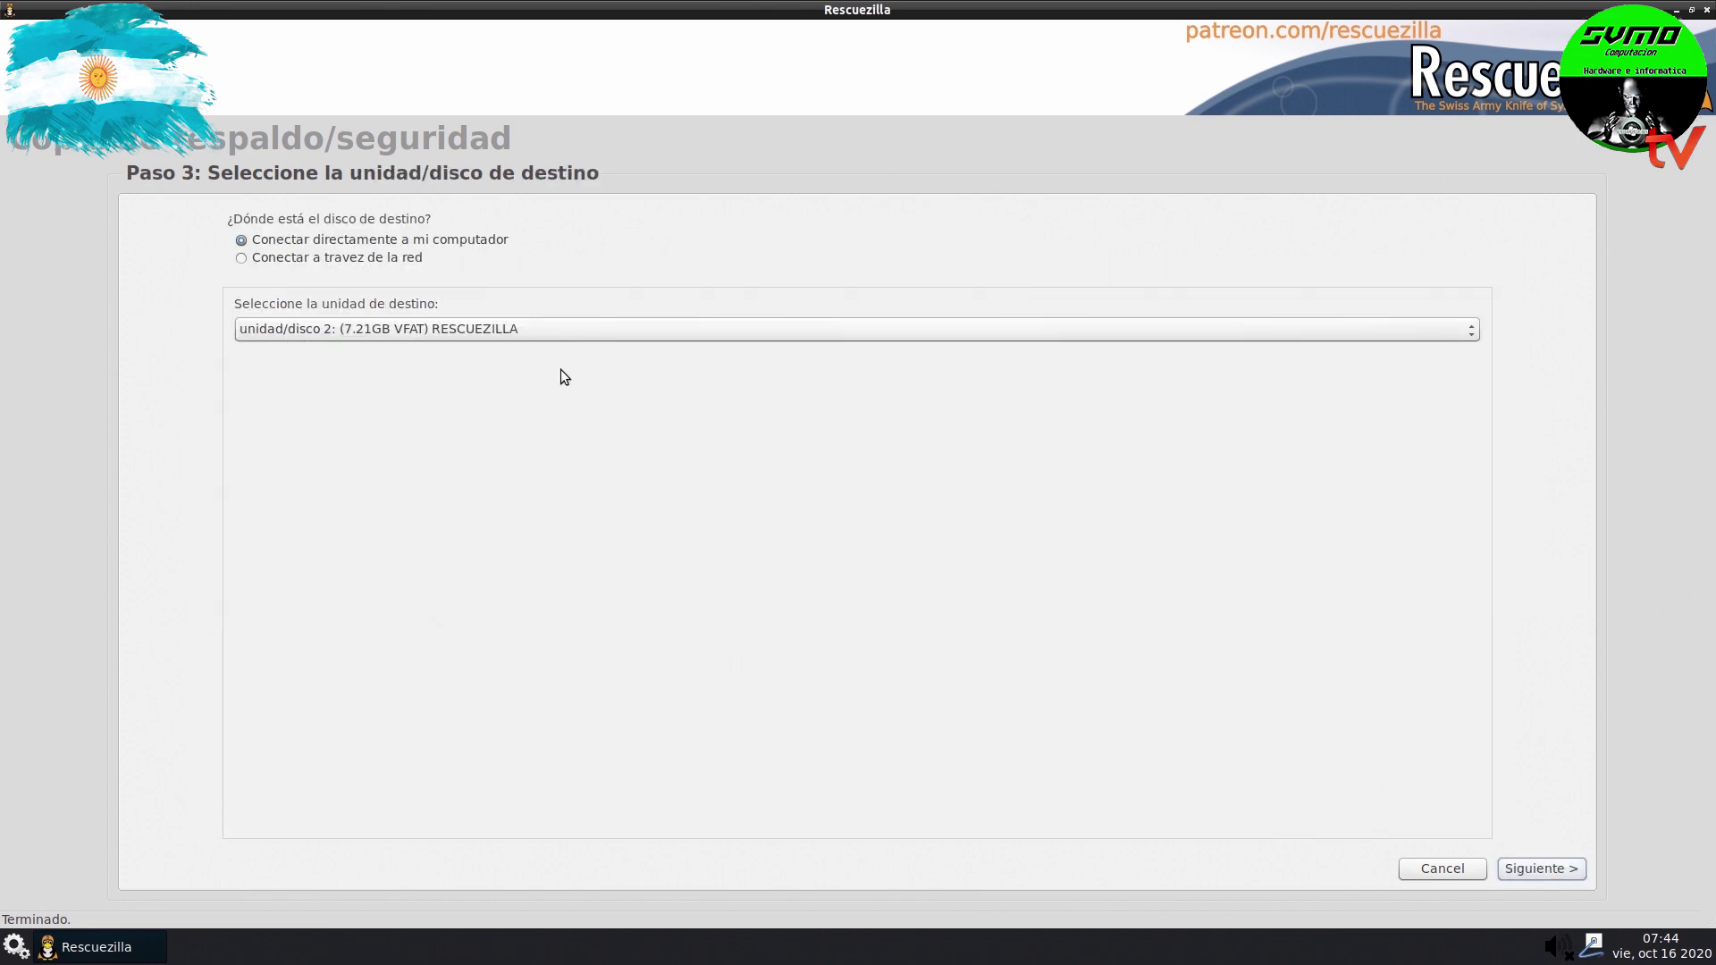
Set the backup destination to disk 3's partition 4, Datos, and its COPIA DE SEGURIDAD folder.
{"action": "left_click", "coordinate": [515, 324]}
{"action": "left_click", "coordinate": [532, 350]}
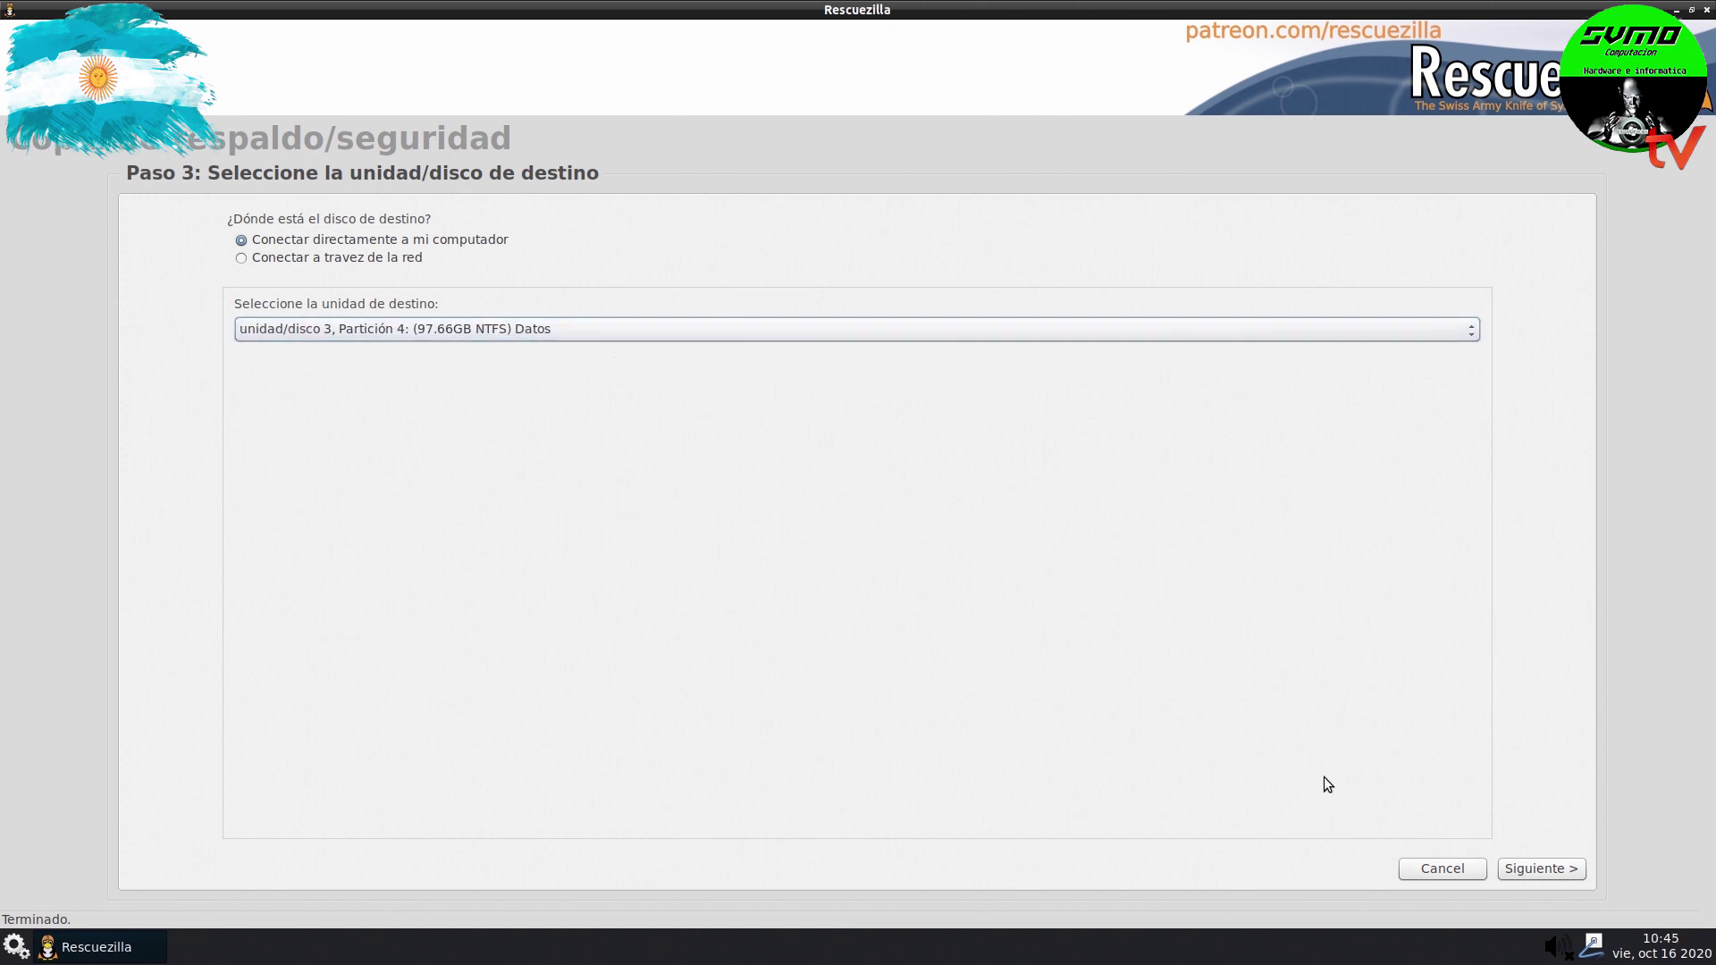
{"action": "left_click", "coordinate": [1528, 867]}
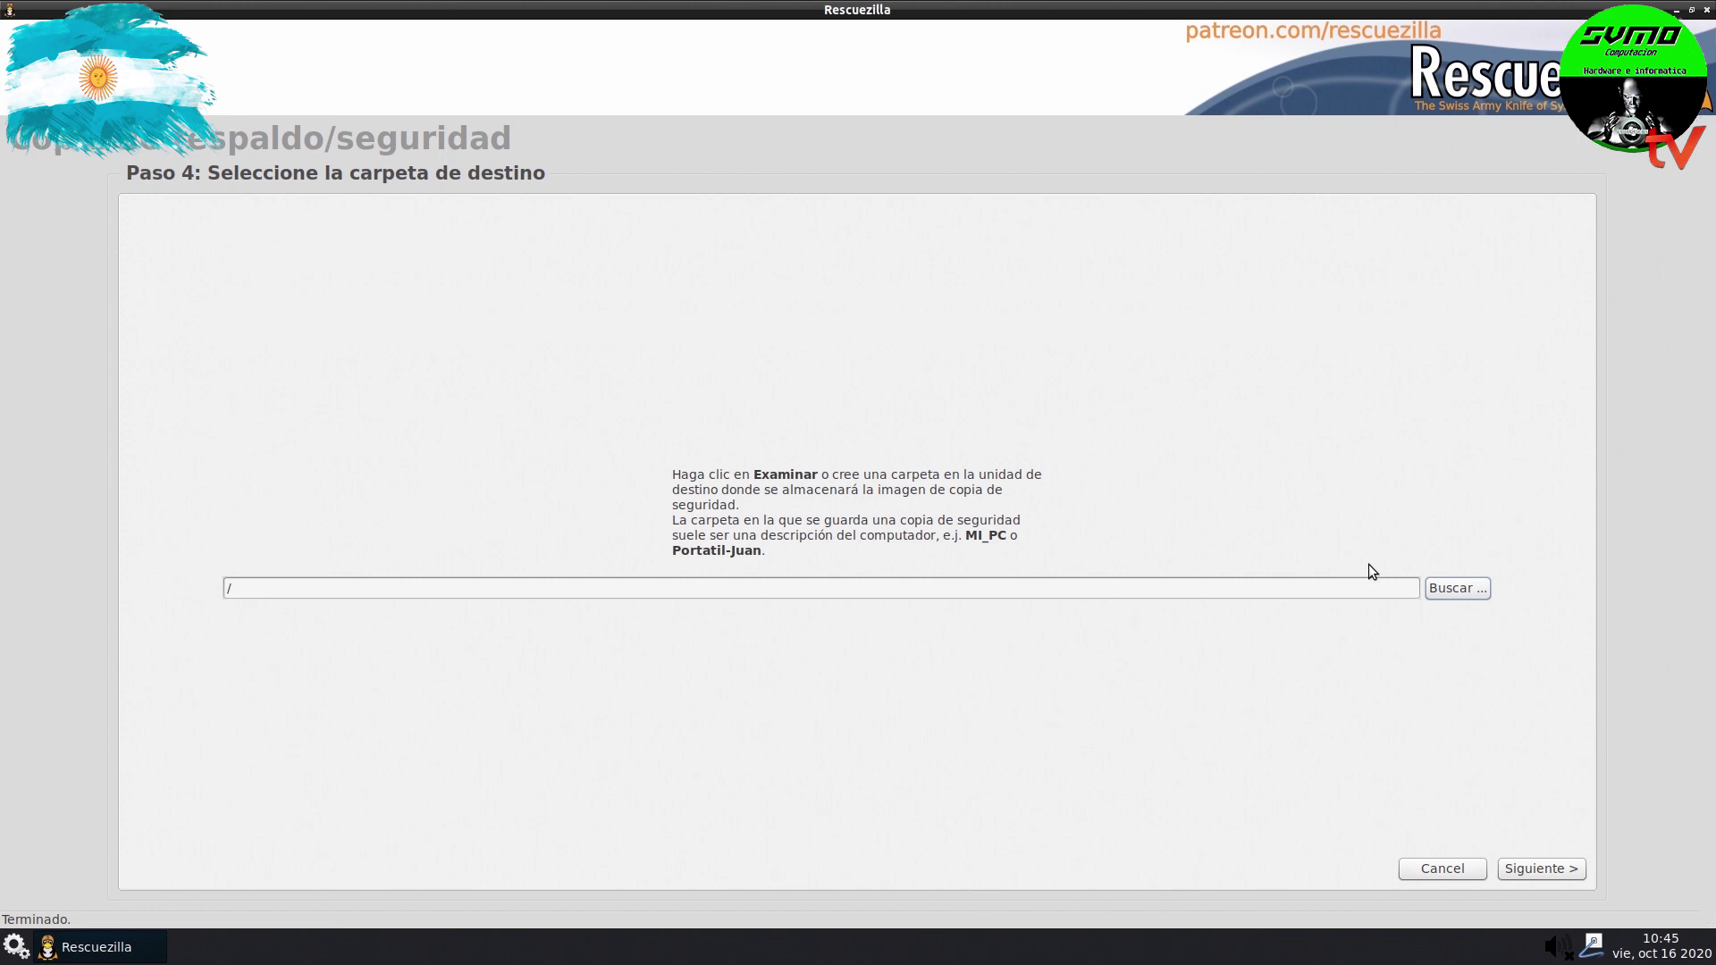
{"action": "left_click", "coordinate": [1484, 589]}
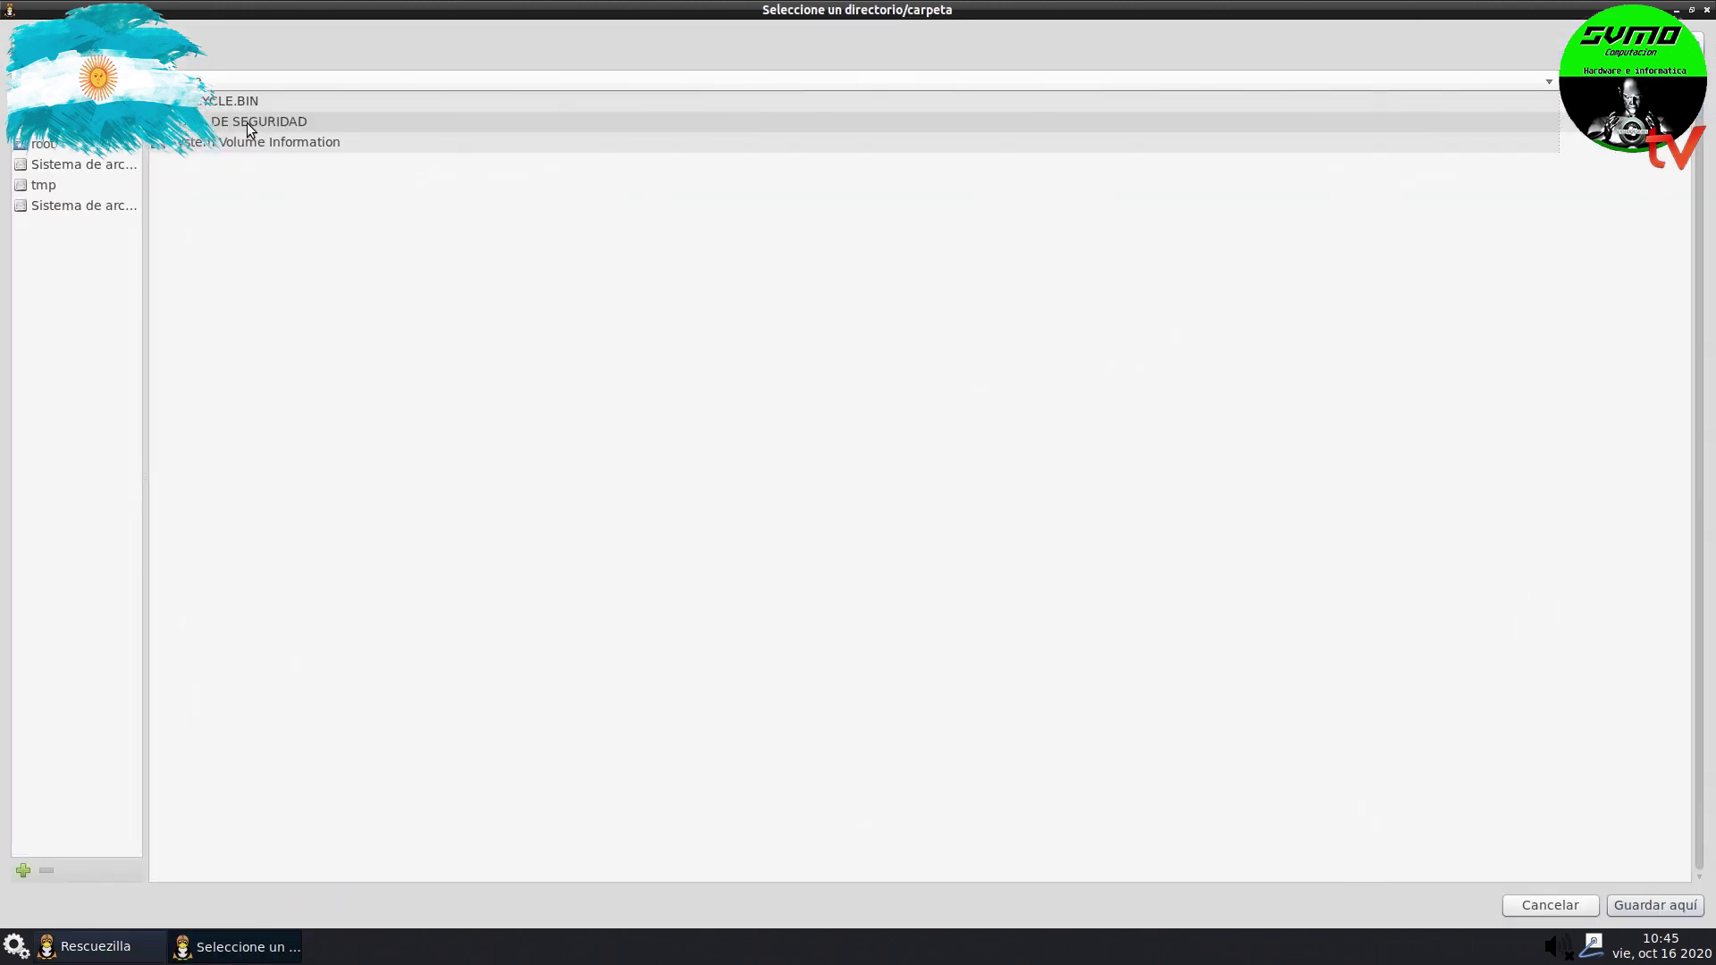
{"action": "double_click", "coordinate": [248, 123]}
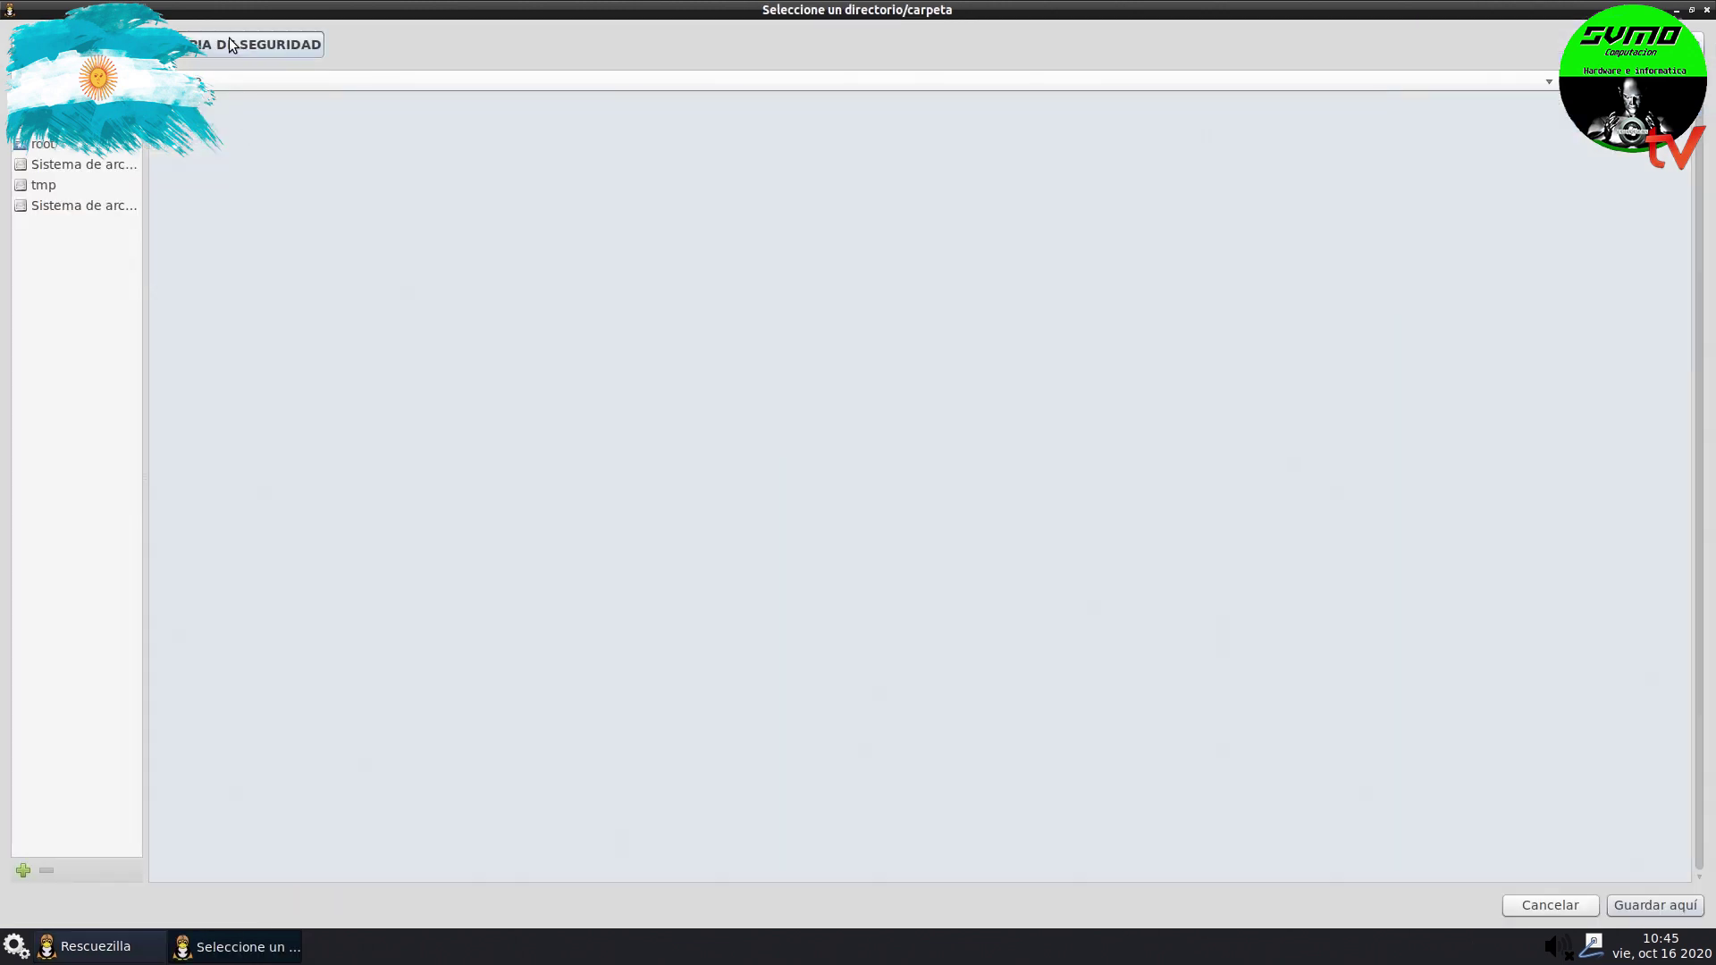
{"action": "left_click", "coordinate": [1638, 906]}
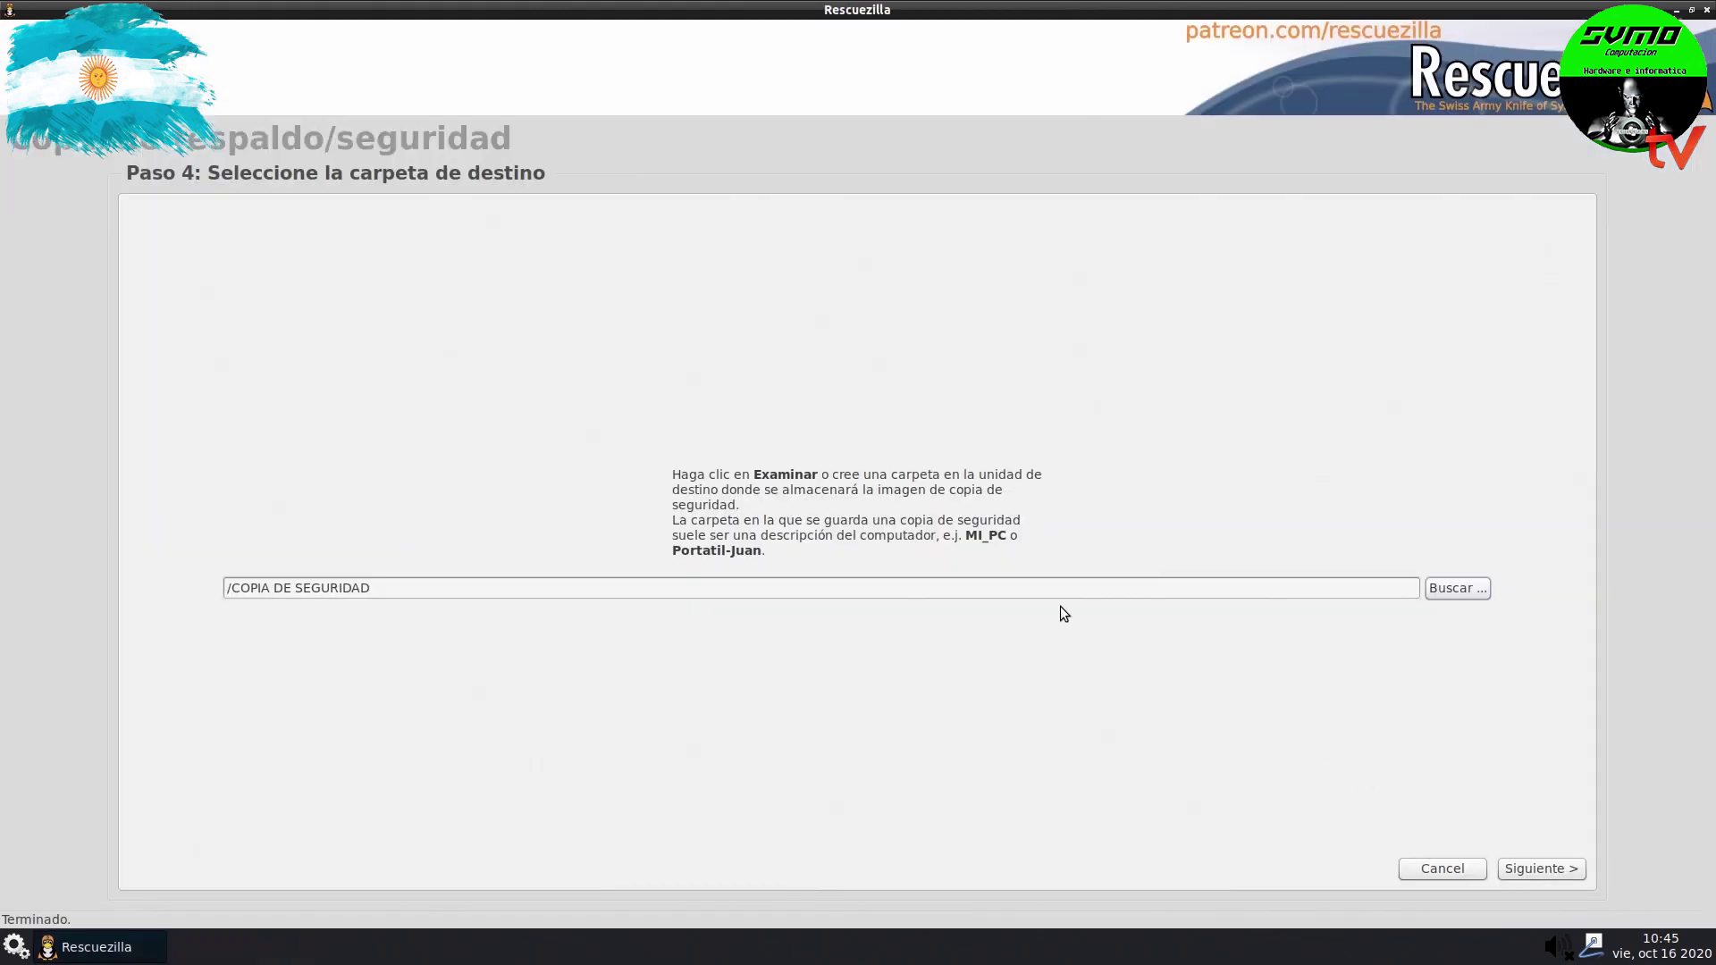
Create the backup under the name 20201016 in the chosen folder, and exit Rescuezilla once it is complete.
{"action": "left_click", "coordinate": [1543, 869]}
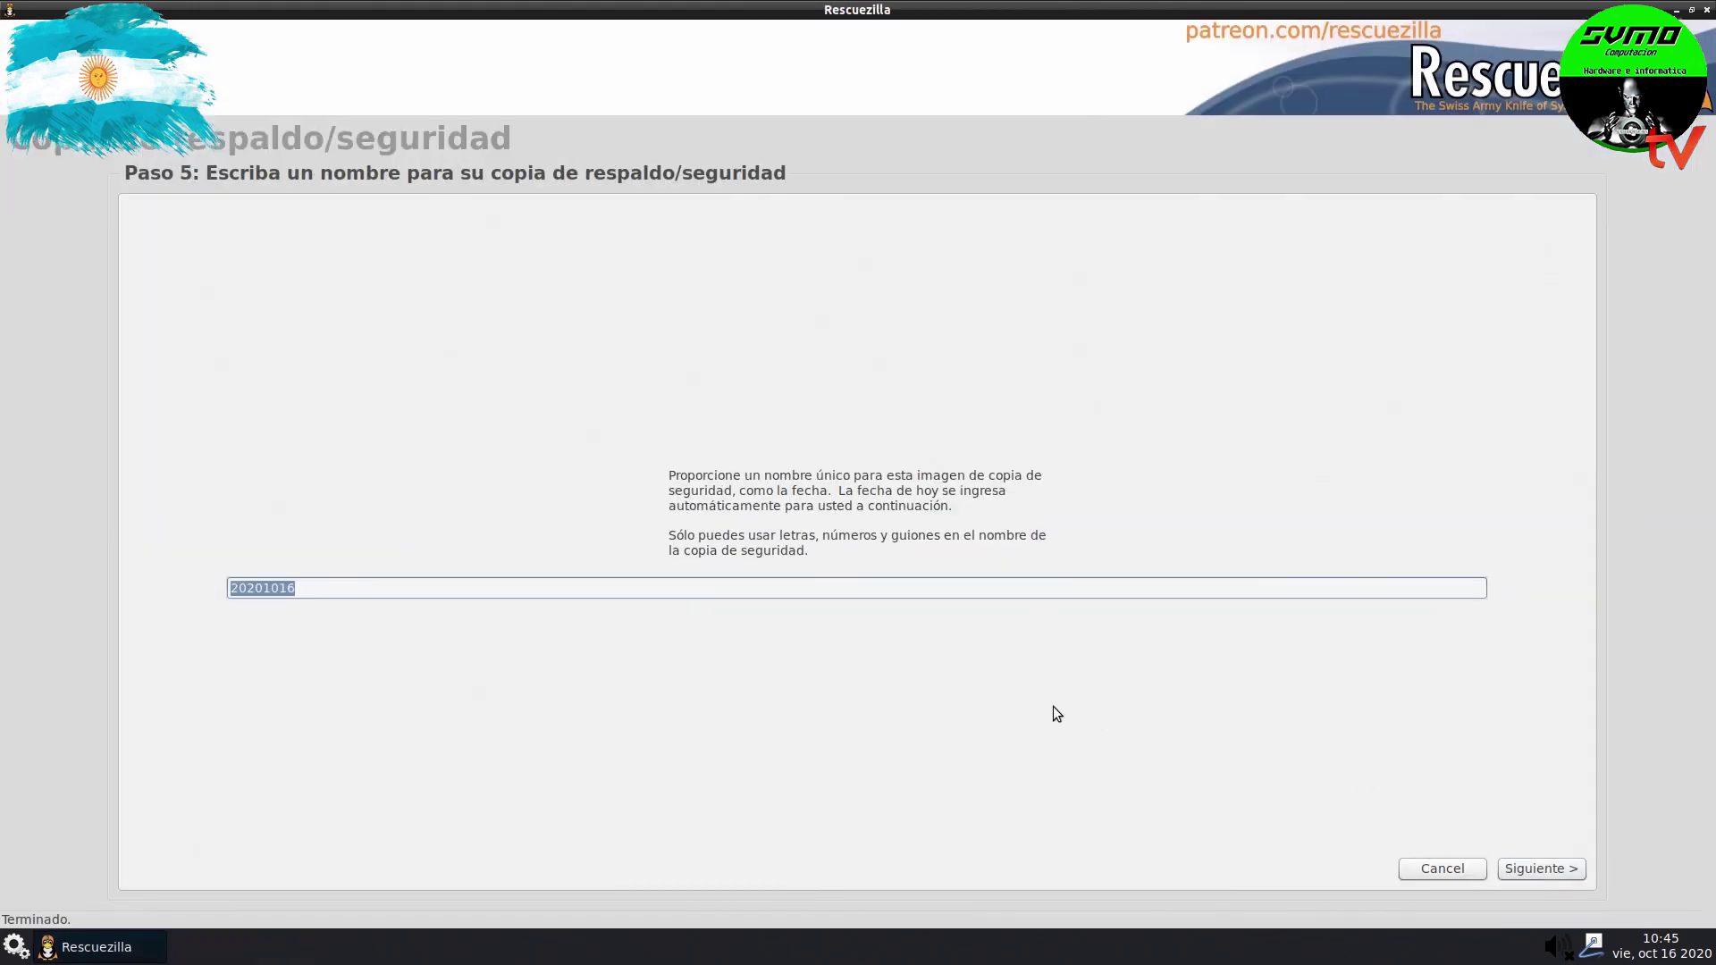
{"action": "left_click", "coordinate": [1519, 868]}
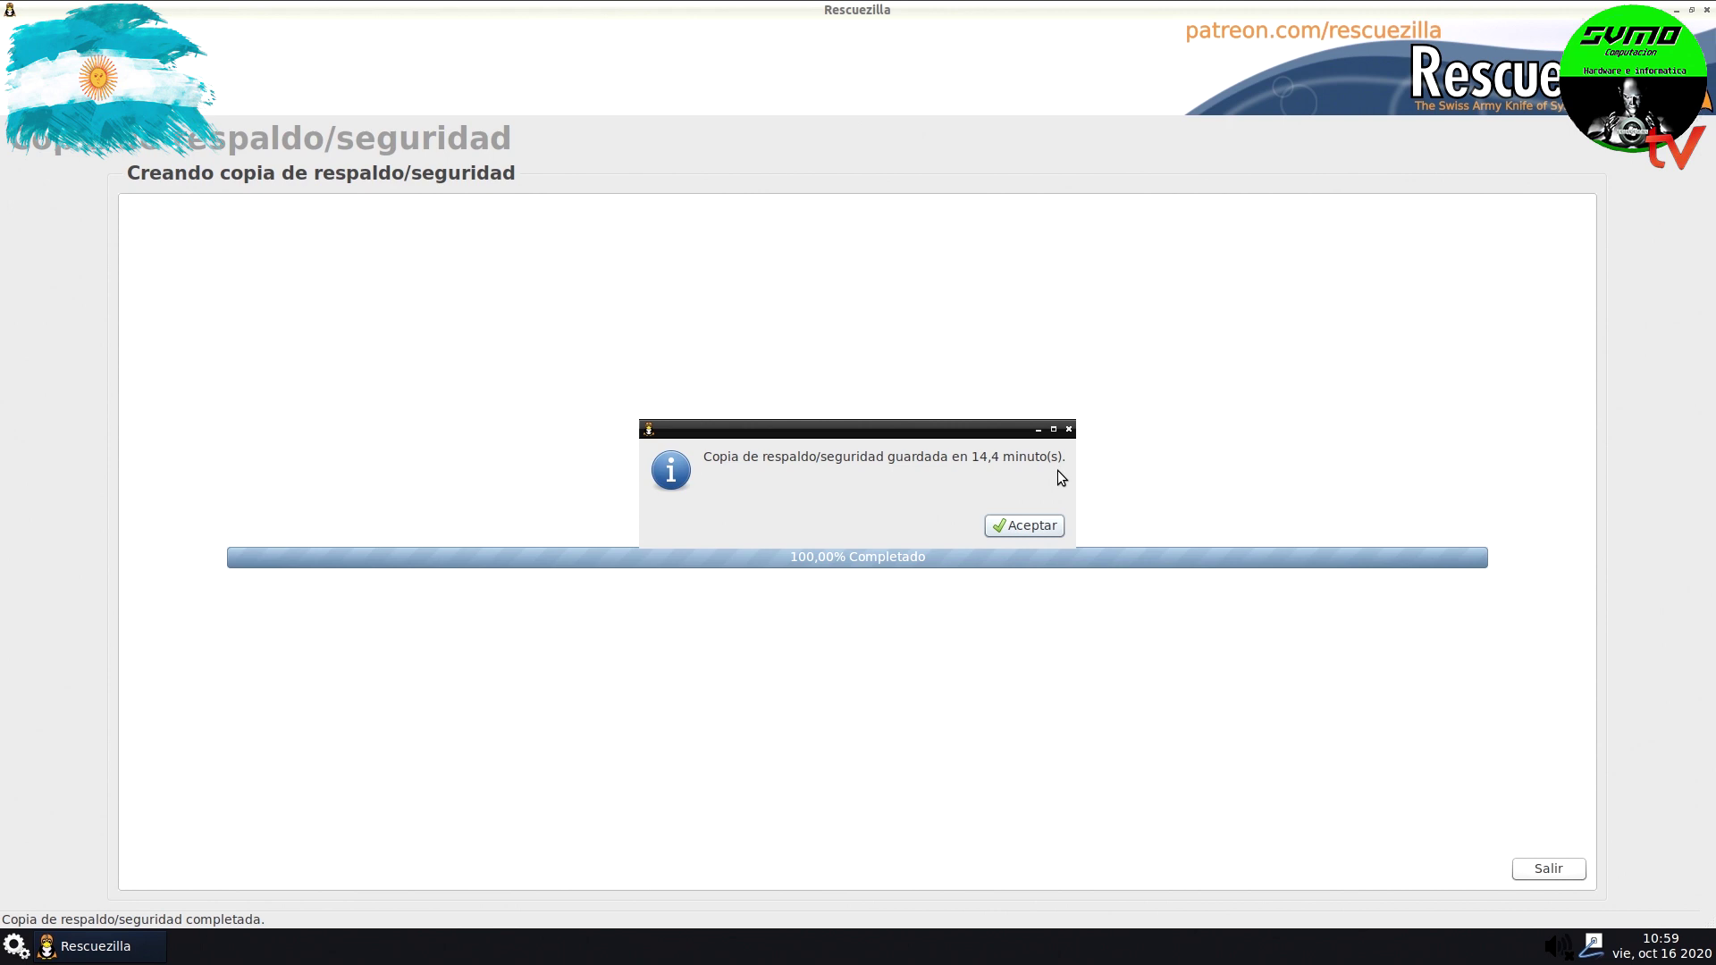
{"action": "left_click", "coordinate": [1037, 527]}
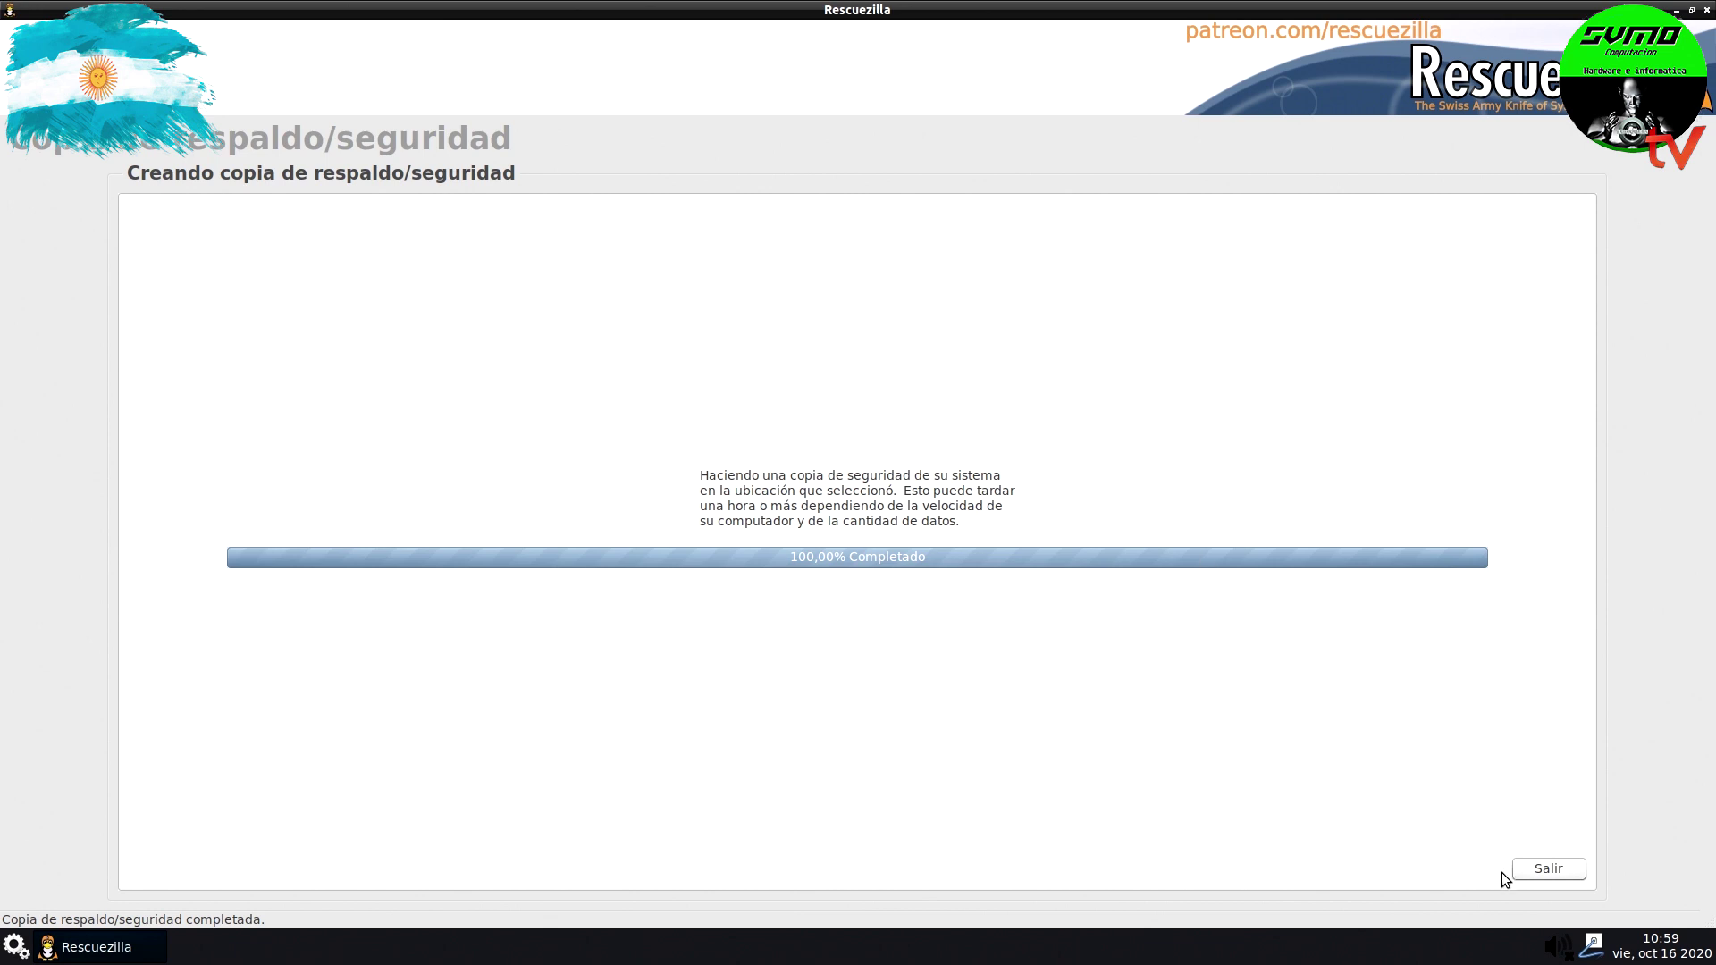
{"action": "left_click", "coordinate": [1548, 869]}
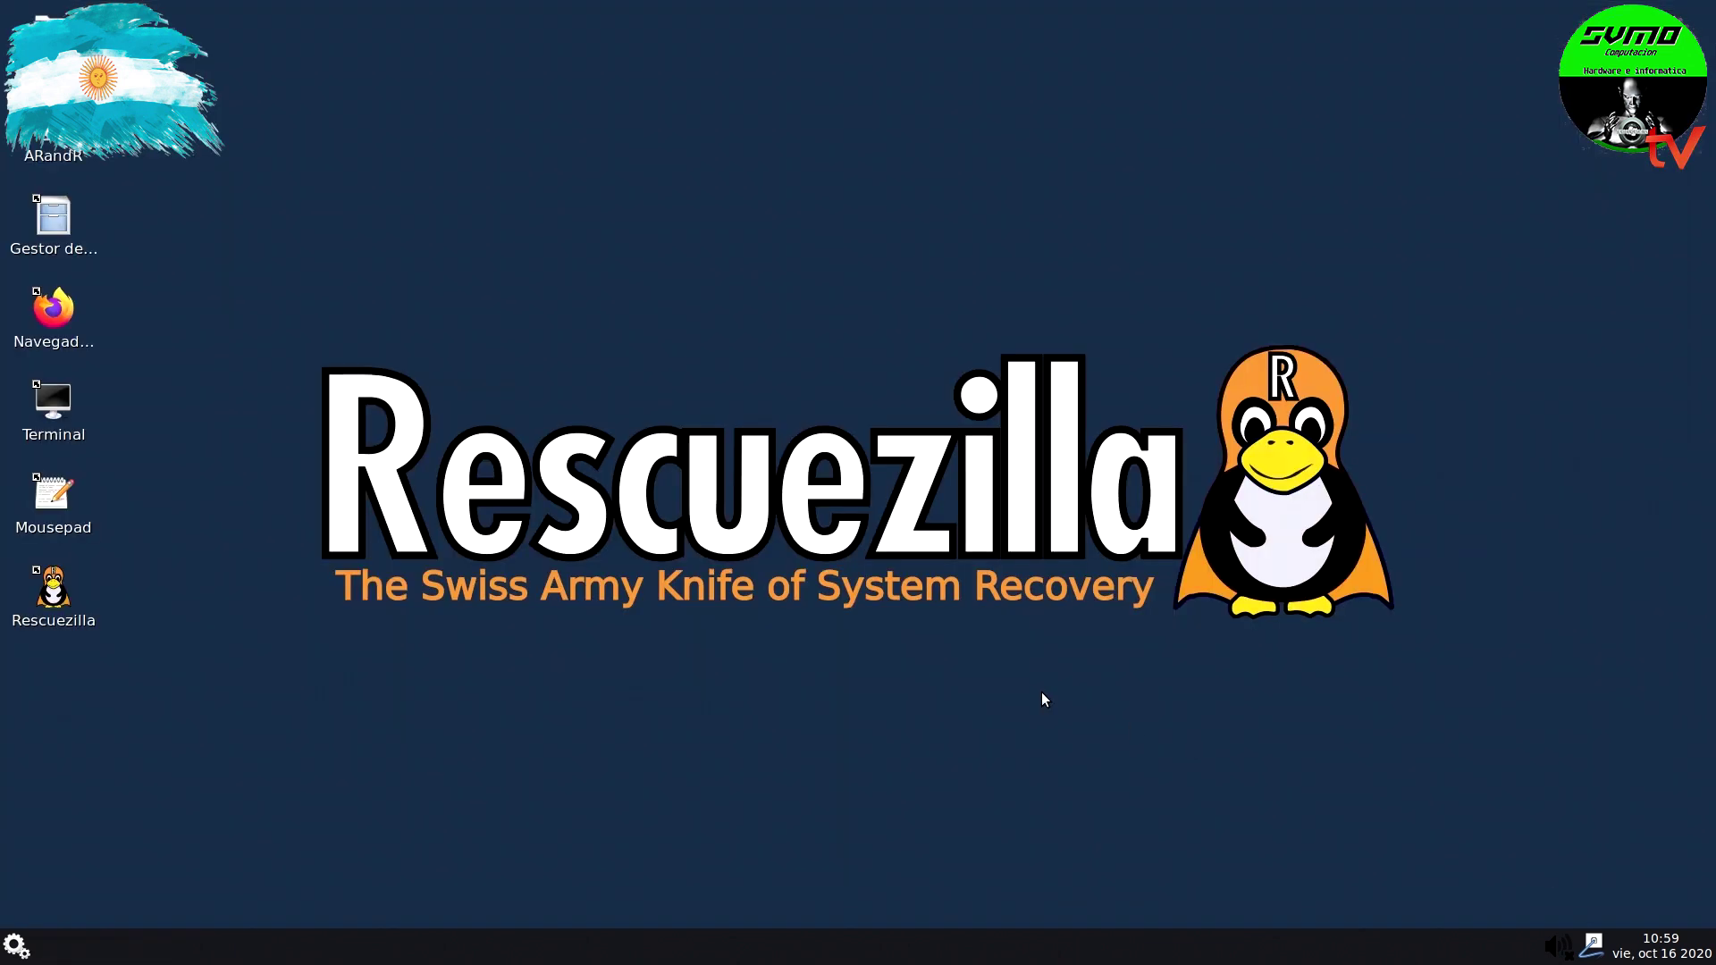
End the Rescuezilla live session and return to Windows.
{"action": "left_click", "coordinate": [16, 945]}
{"action": "left_click", "coordinate": [72, 919]}
{"action": "left_click", "coordinate": [946, 511]}
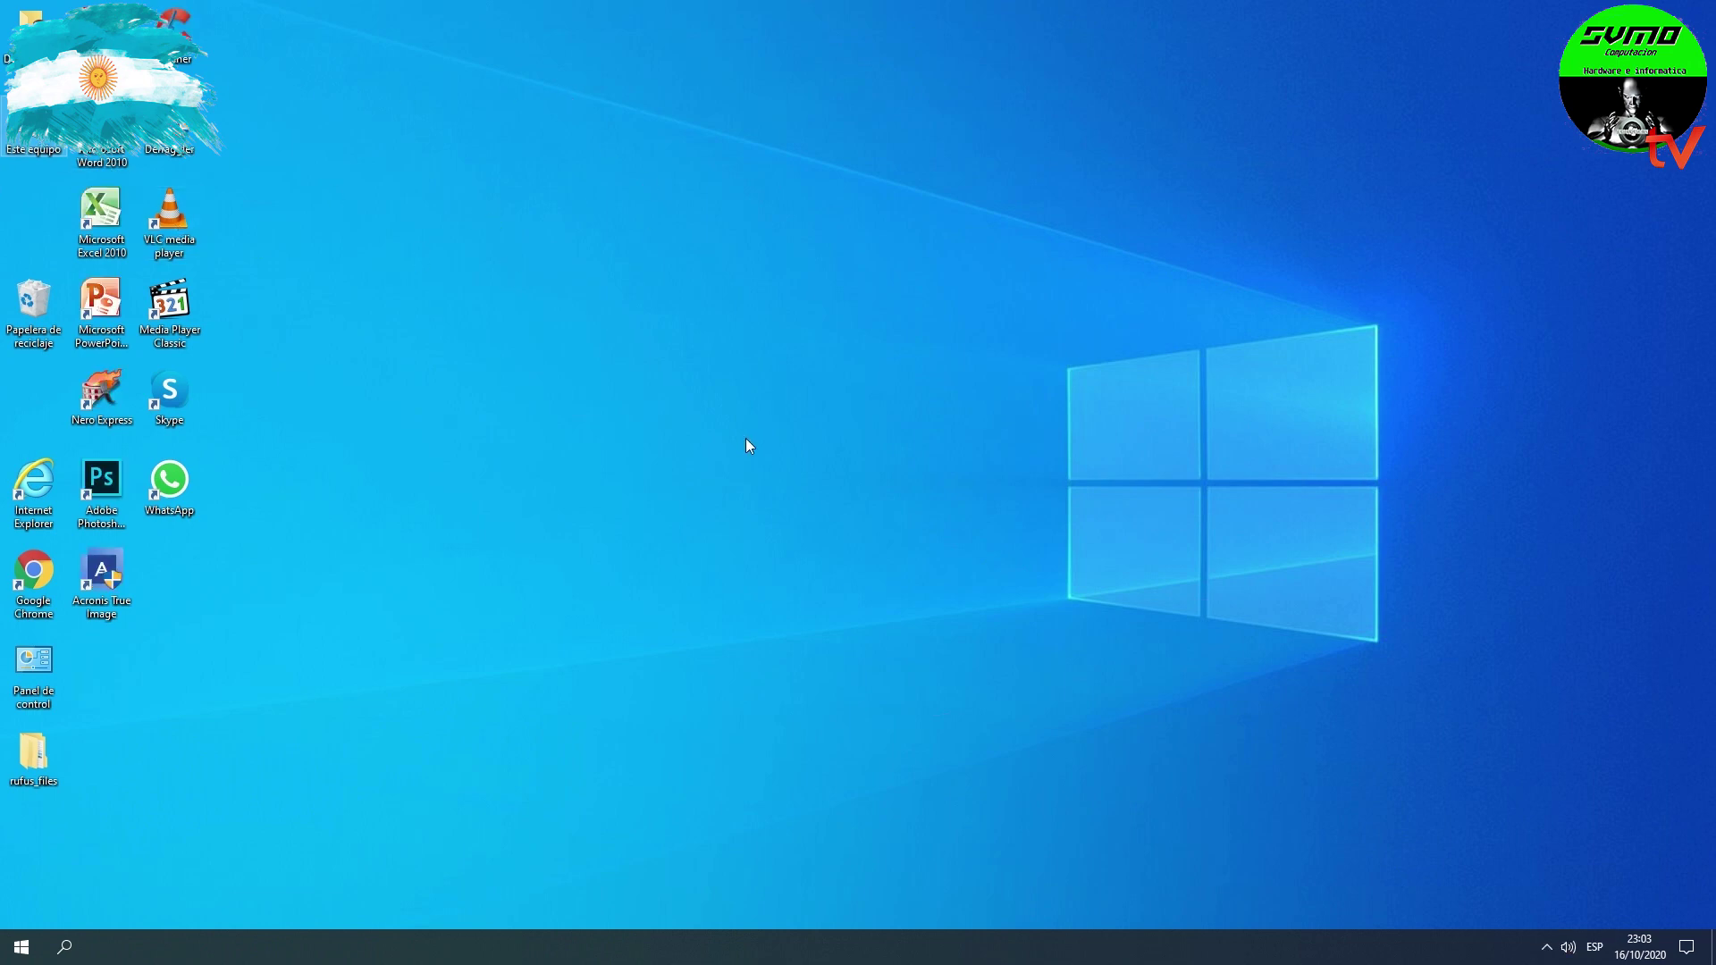
Examine the backup files in the COPIA DE SEGURIDAD folder on Datos (D:).
{"action": "key", "text": "super+e"}
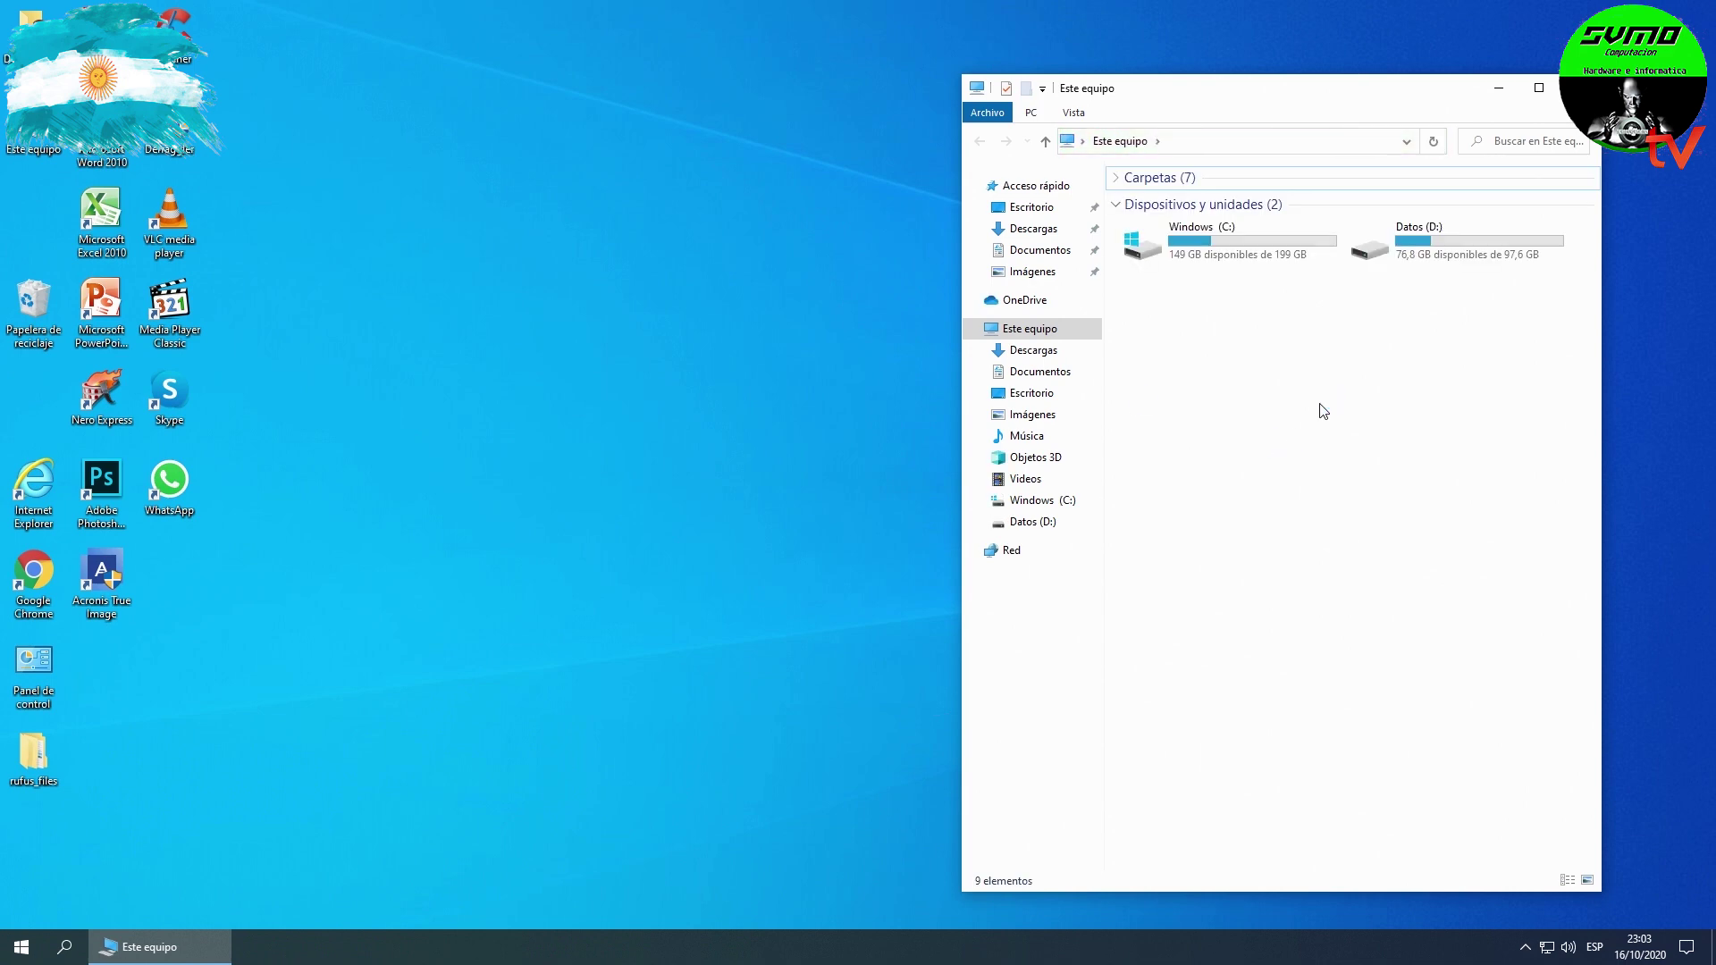
{"action": "left_click_drag", "start_coordinate": [1291, 96], "coordinate": [854, 92]}
{"action": "double_click", "coordinate": [983, 236]}
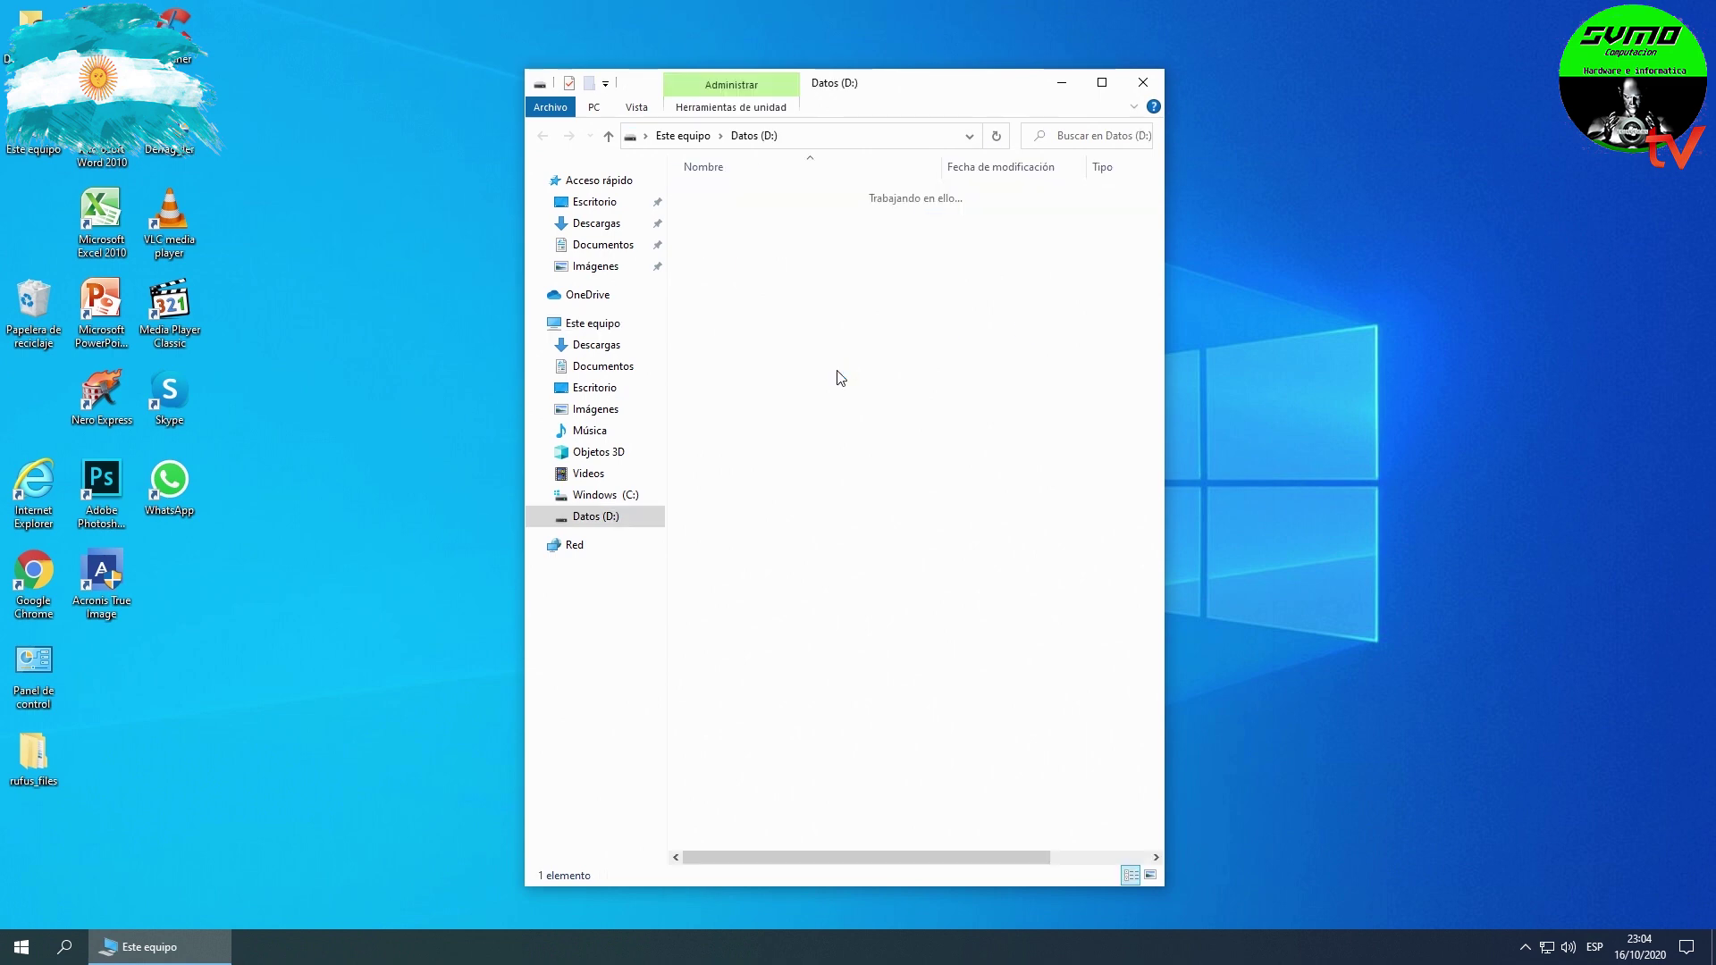
{"action": "double_click", "coordinate": [800, 199]}
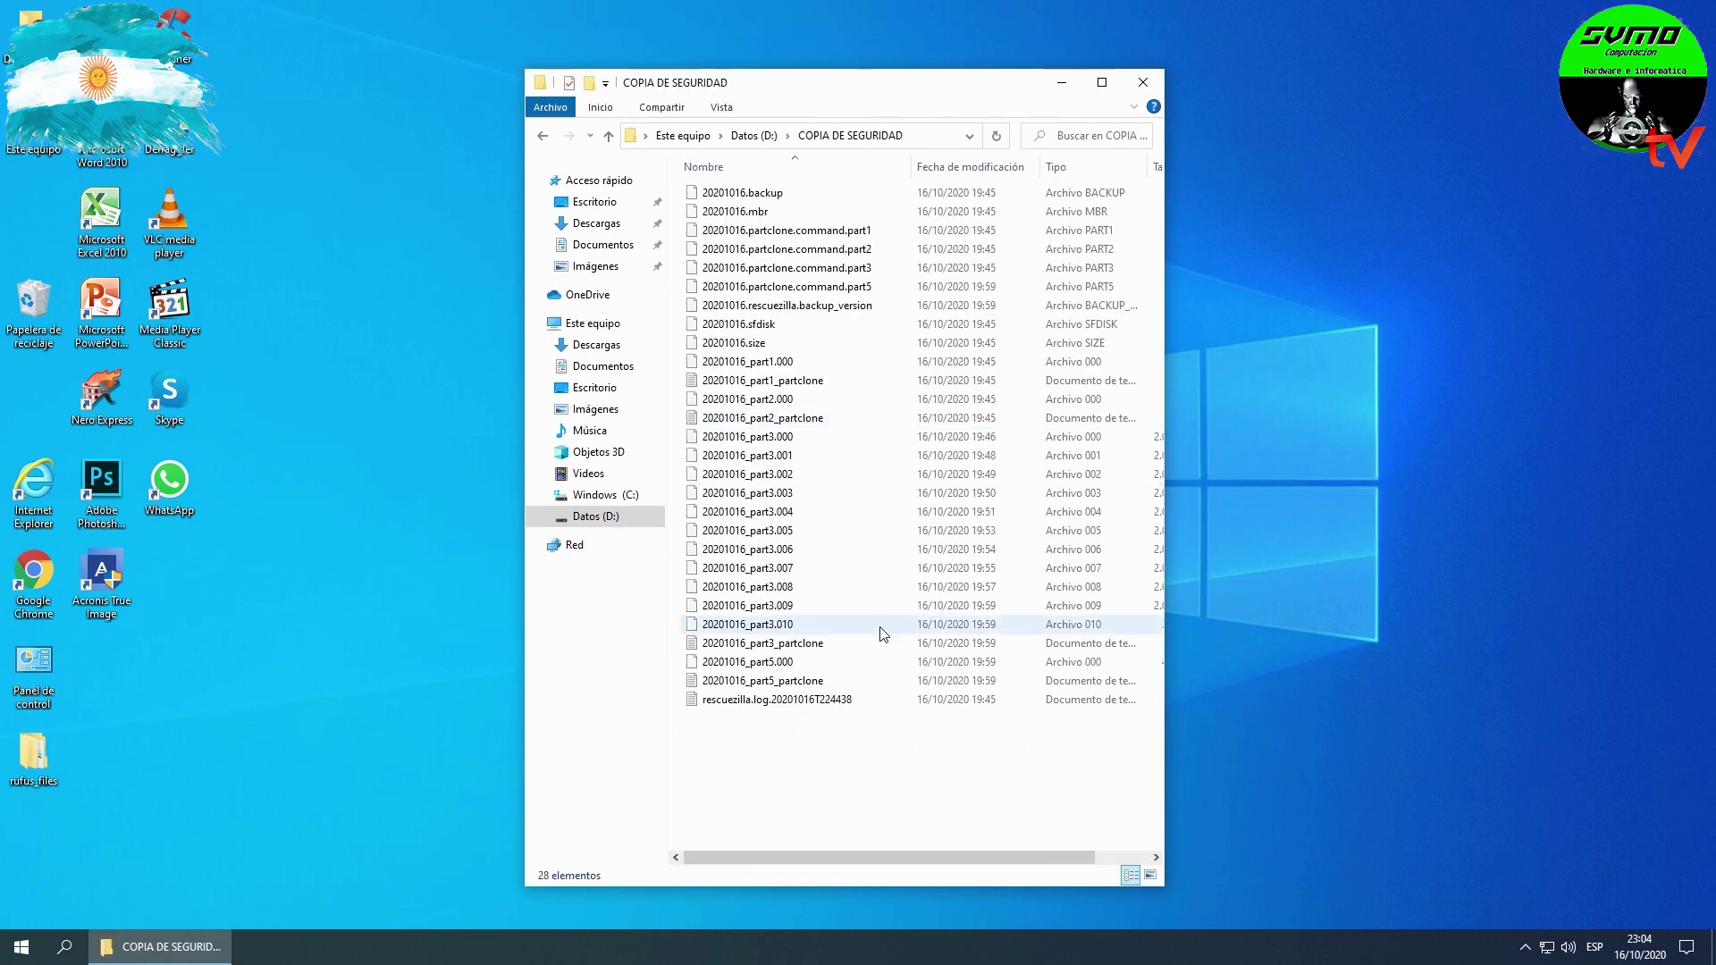
Compare the size of the COPIA DE SEGURIDAD folder with the used space on Windows (C:) through their properties.
{"action": "left_click", "coordinate": [544, 137]}
{"action": "right_click", "coordinate": [730, 198]}
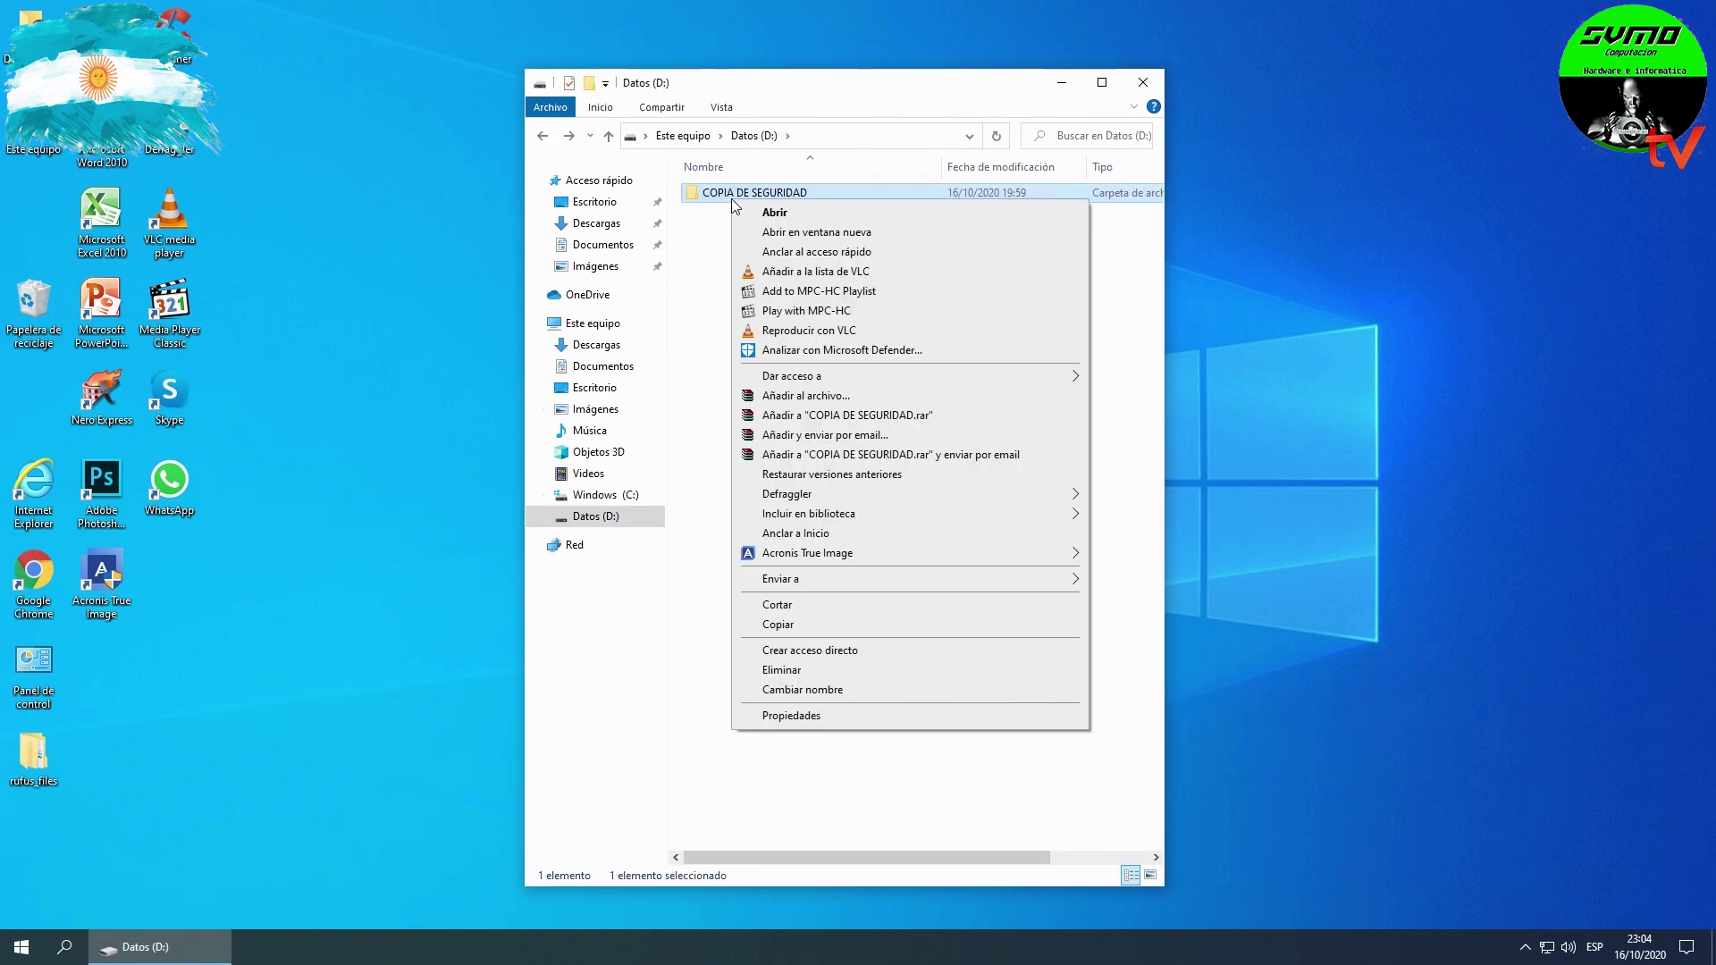
{"action": "left_click", "coordinate": [832, 720]}
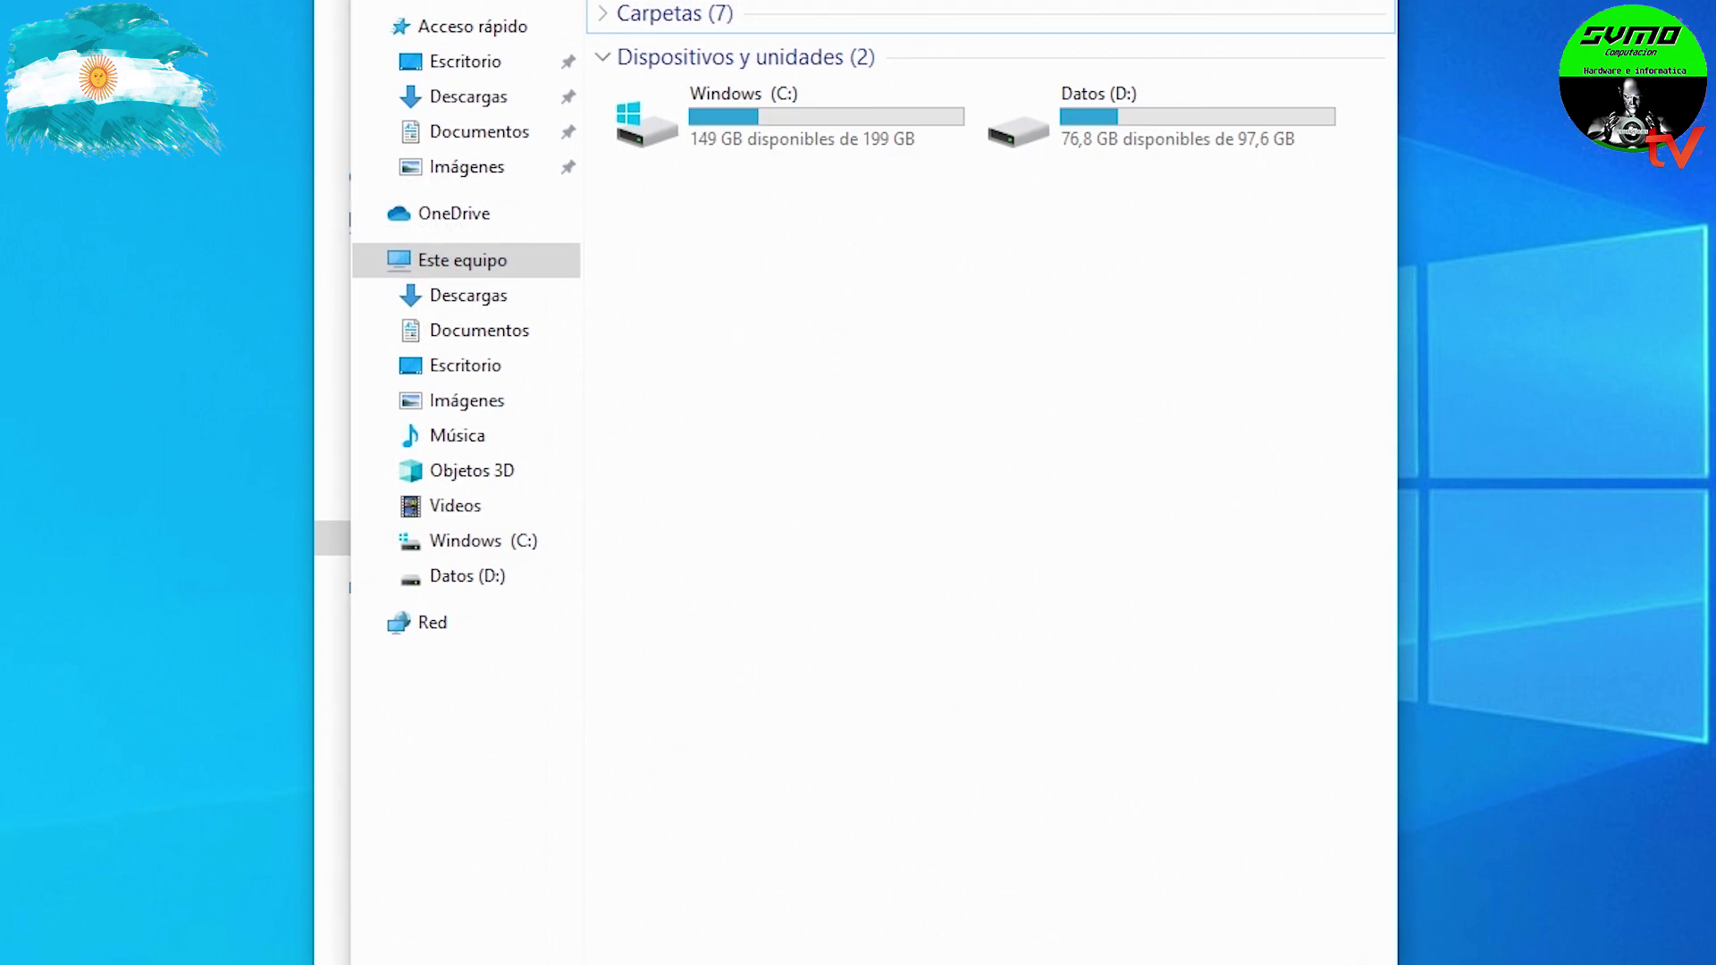
{"action": "right_click", "coordinate": [786, 111]}
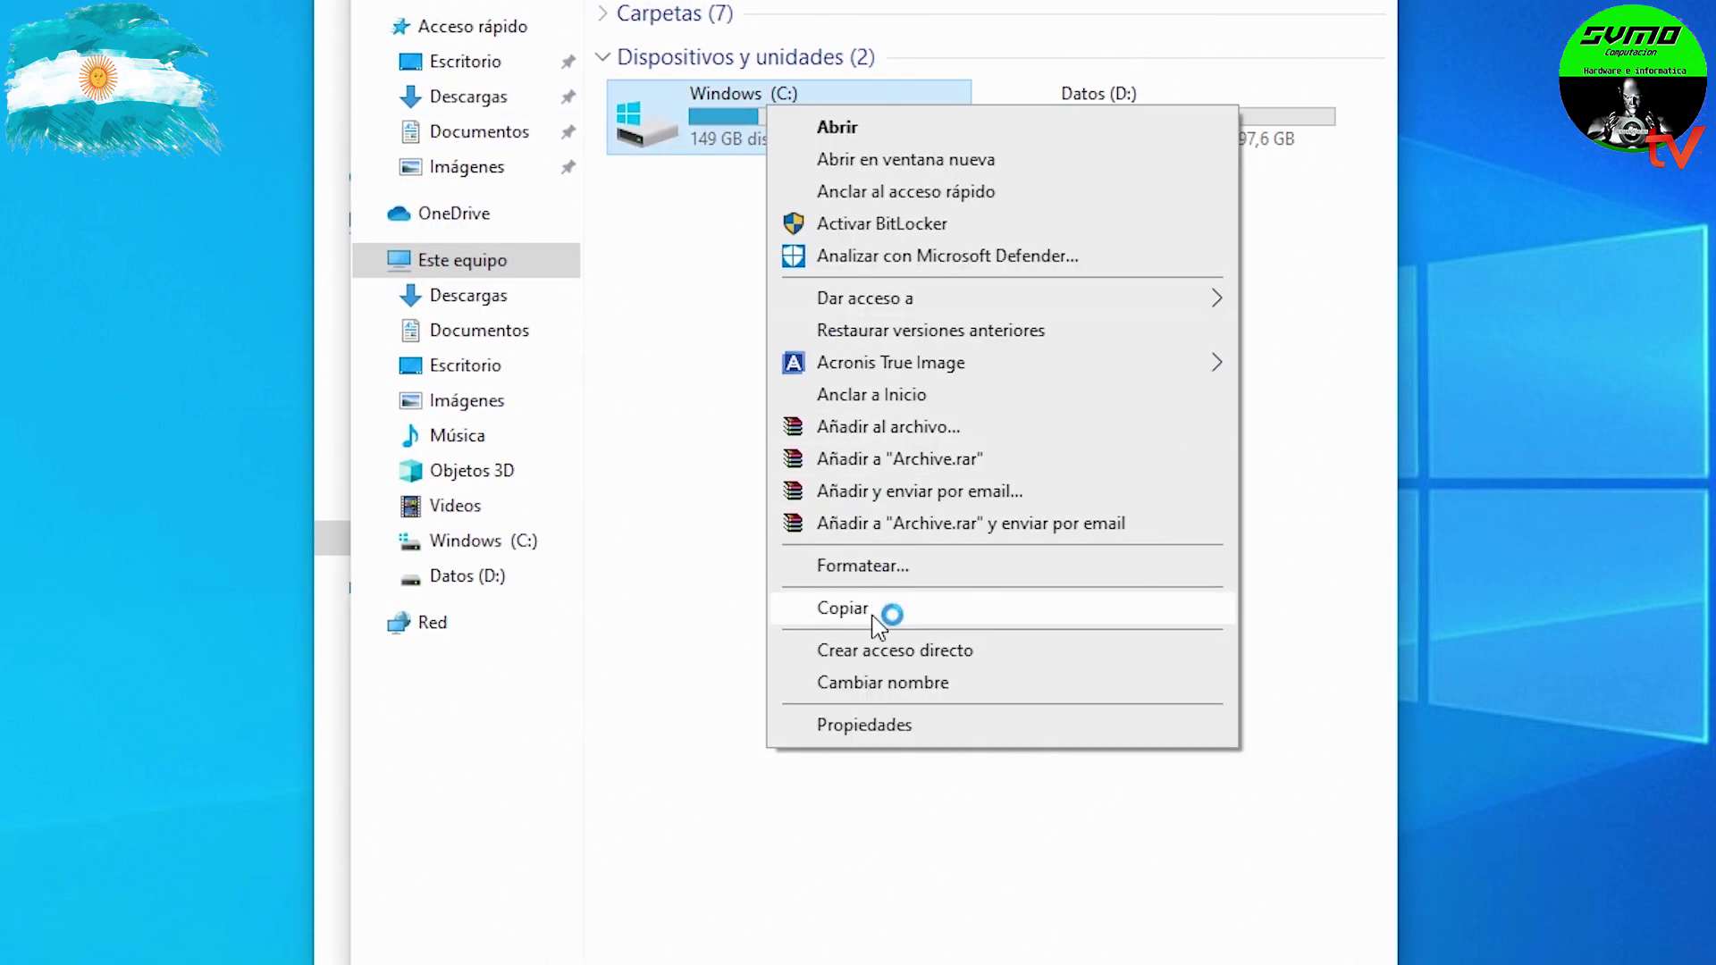
{"action": "left_click", "coordinate": [903, 720]}
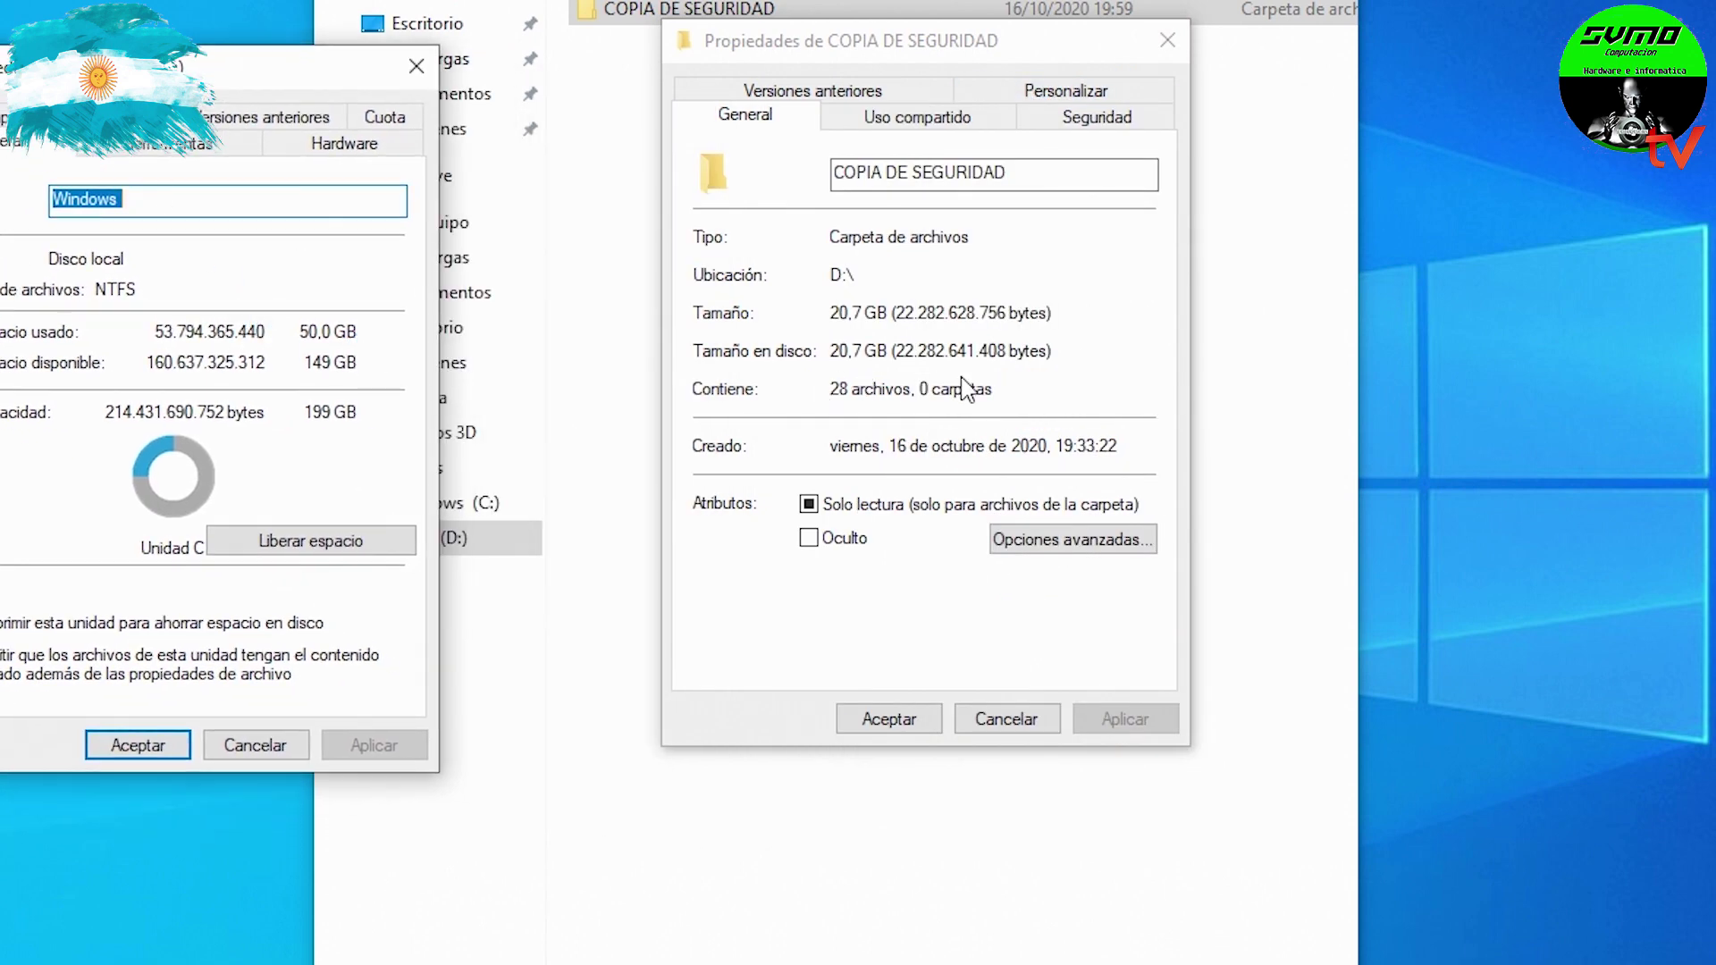
{"action": "left_click", "coordinate": [286, 744]}
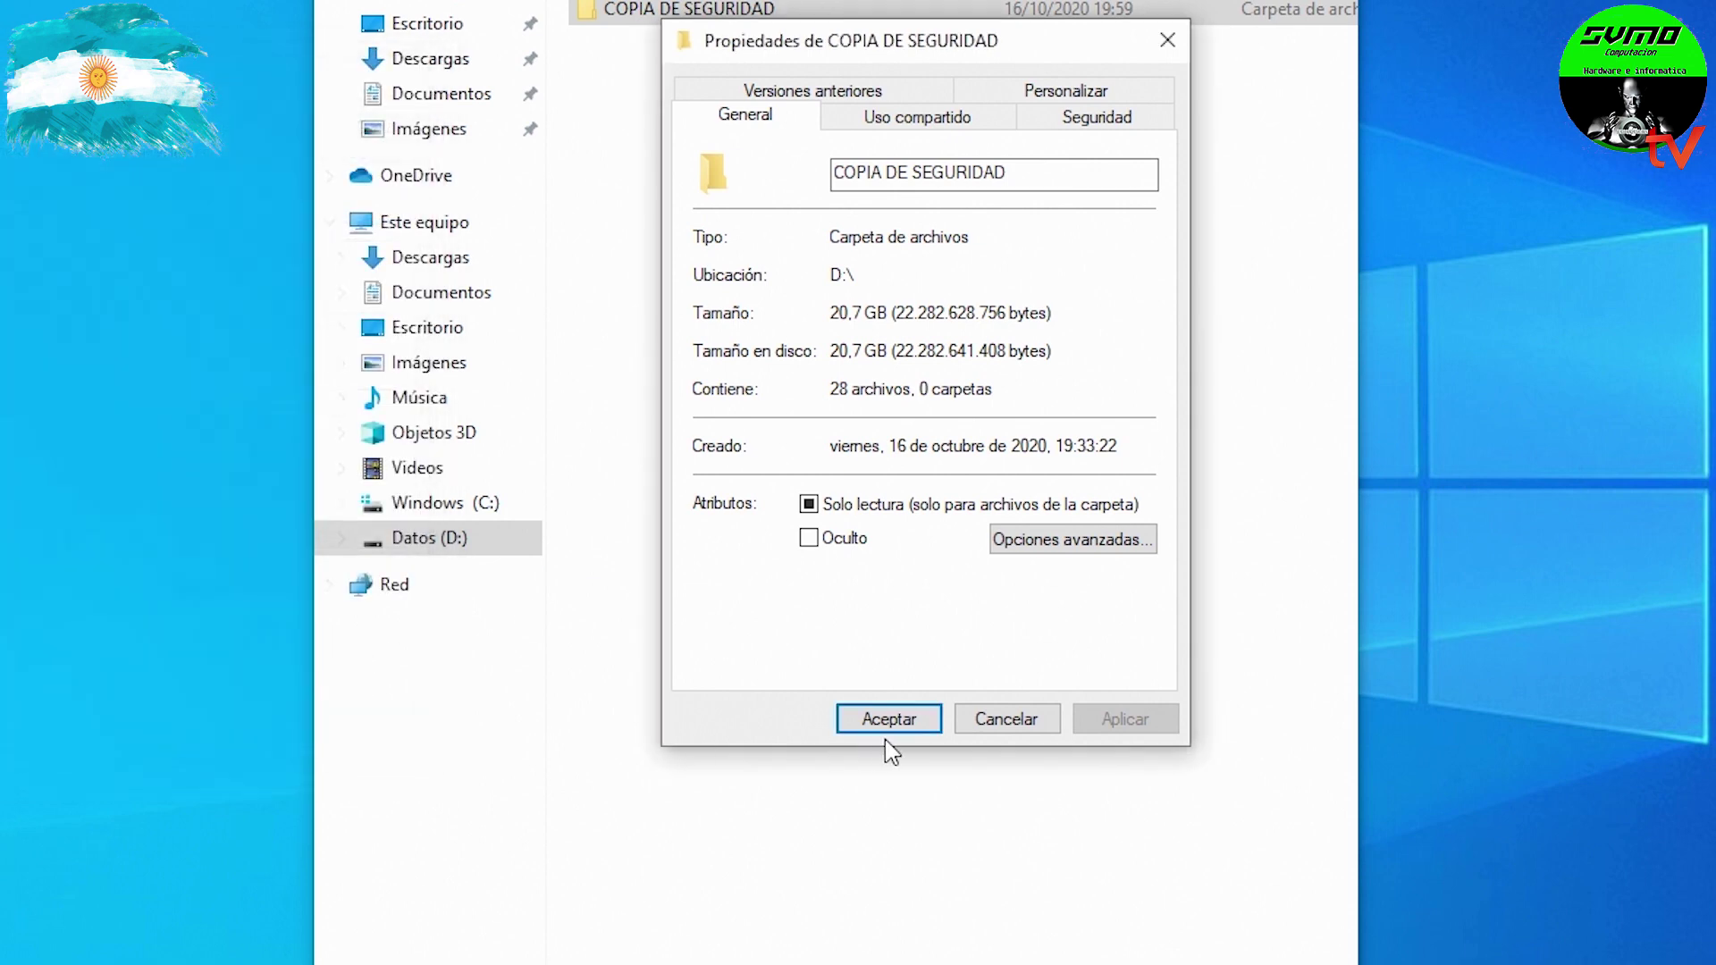
{"action": "left_click", "coordinate": [1005, 719]}
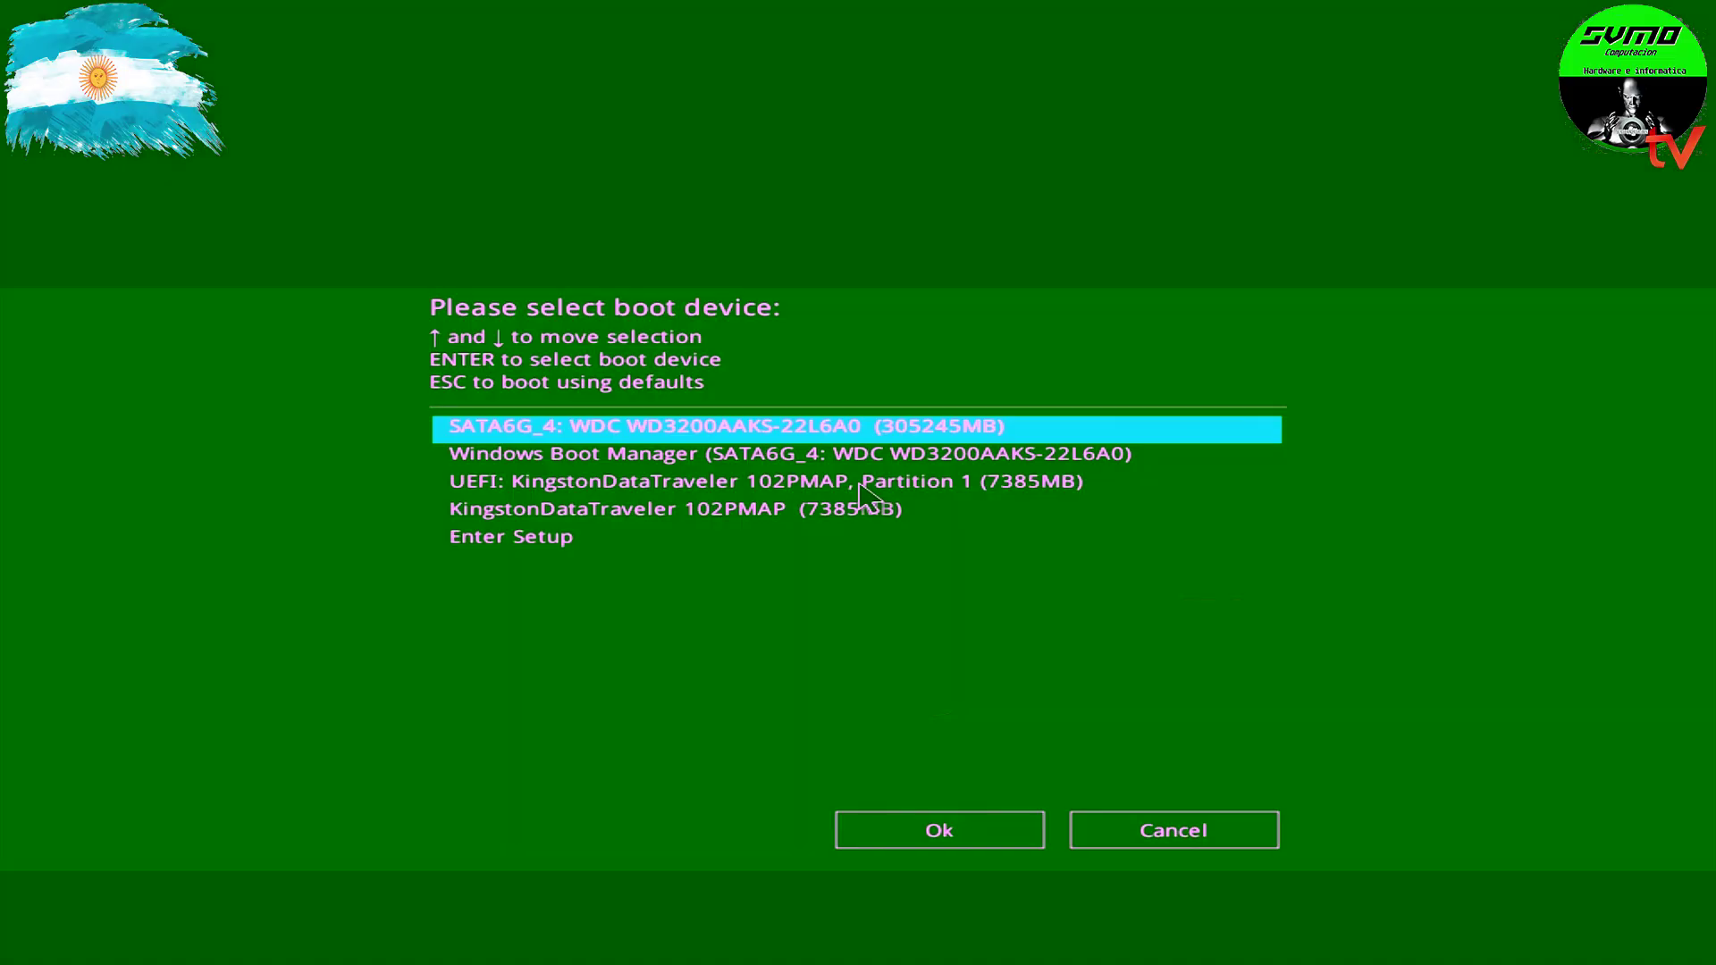
Boot the computer from the UEFI: KingstonDataTraveler 102PMAP, Partition 1 device again.
{"action": "key", "text": "Down"}
{"action": "key", "text": "Down"}
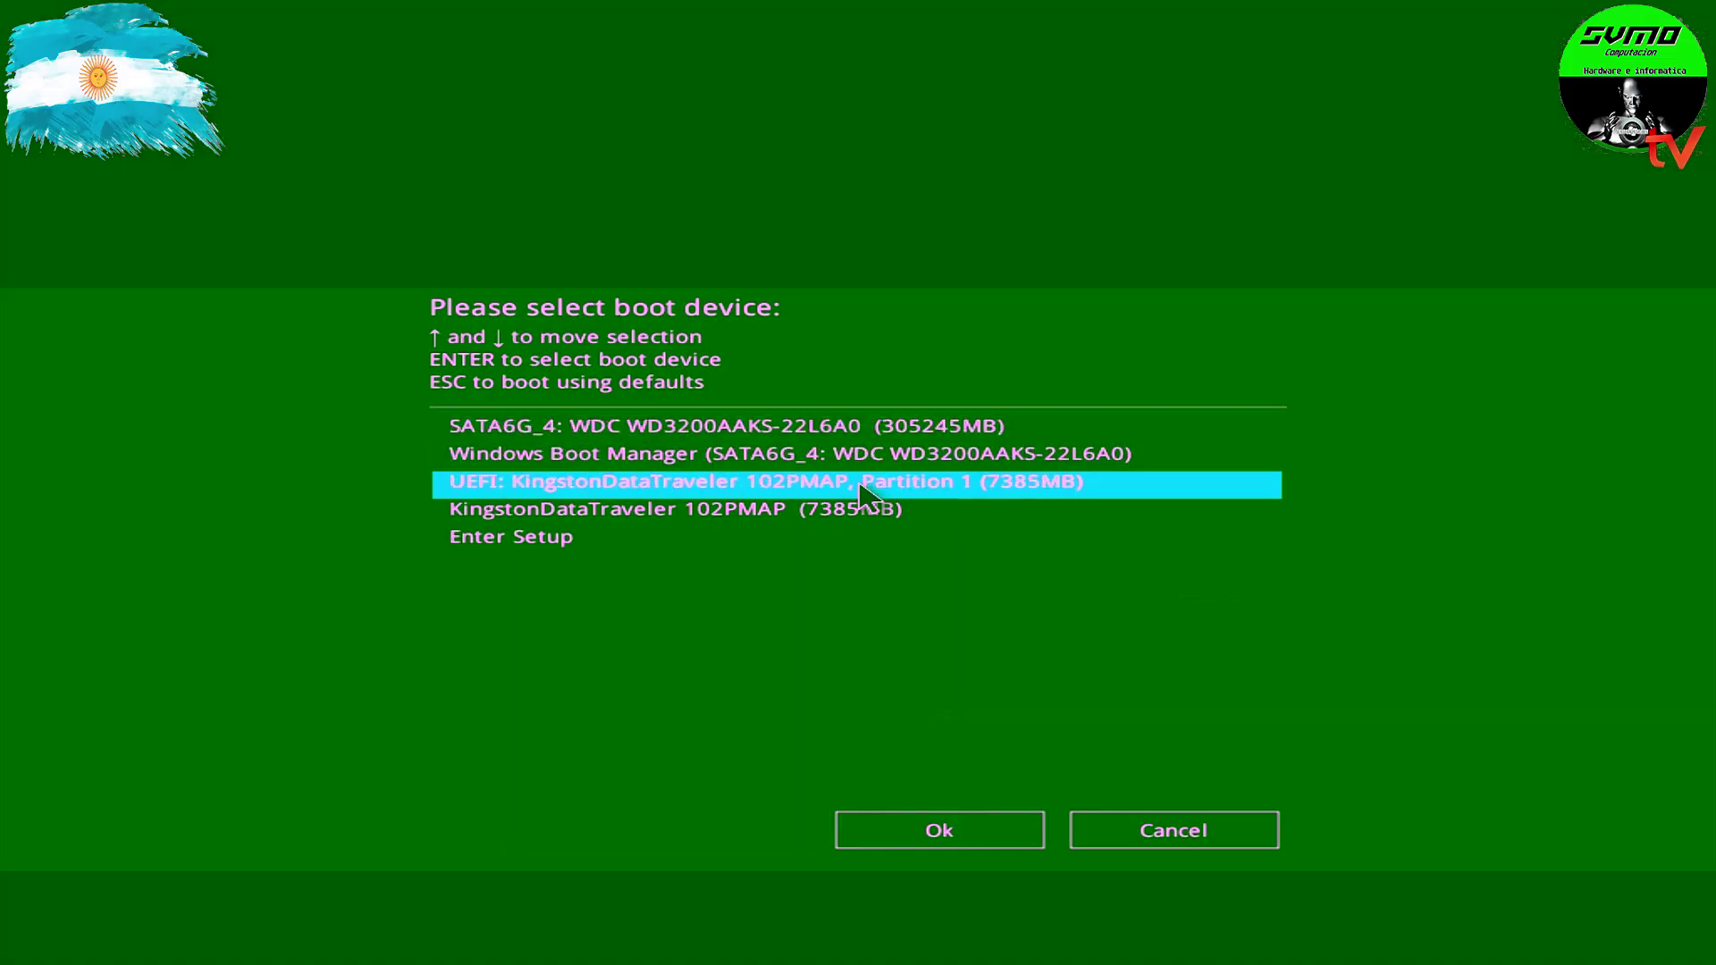
{"action": "key", "text": "Return"}
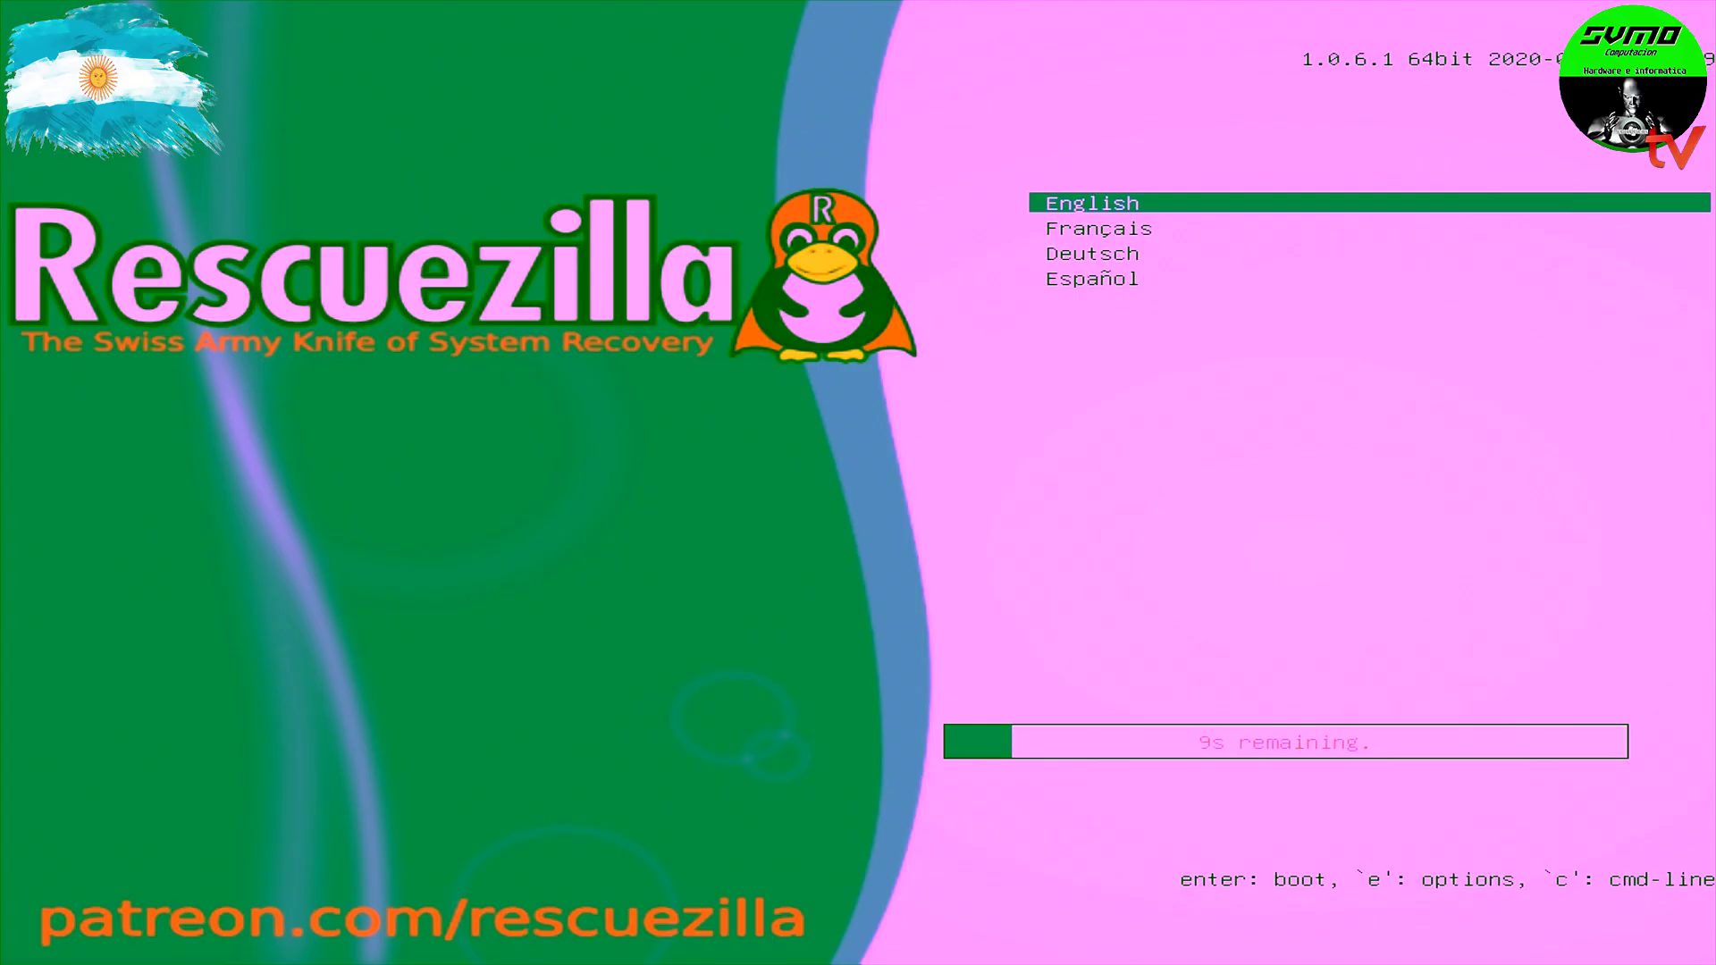
Start the Rescuezilla live system in Español for the restore.
{"action": "key", "text": "Down"}
{"action": "key", "text": "Down"}
{"action": "key", "text": "Down"}
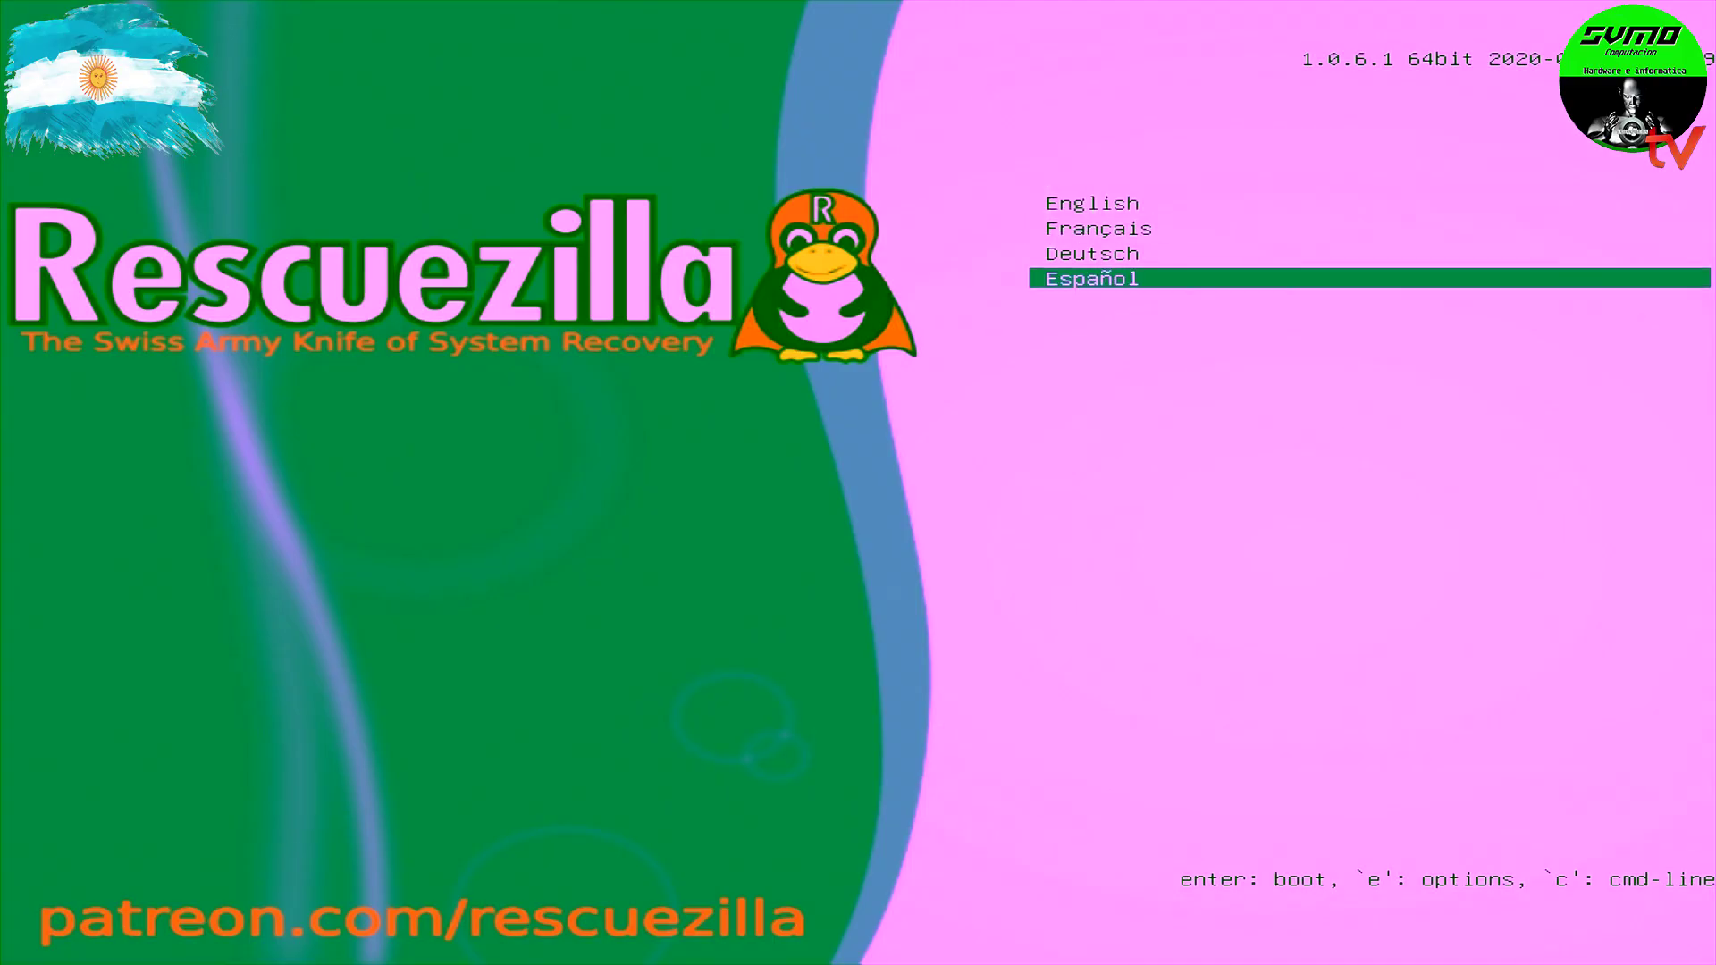
{"action": "key", "text": "Return"}
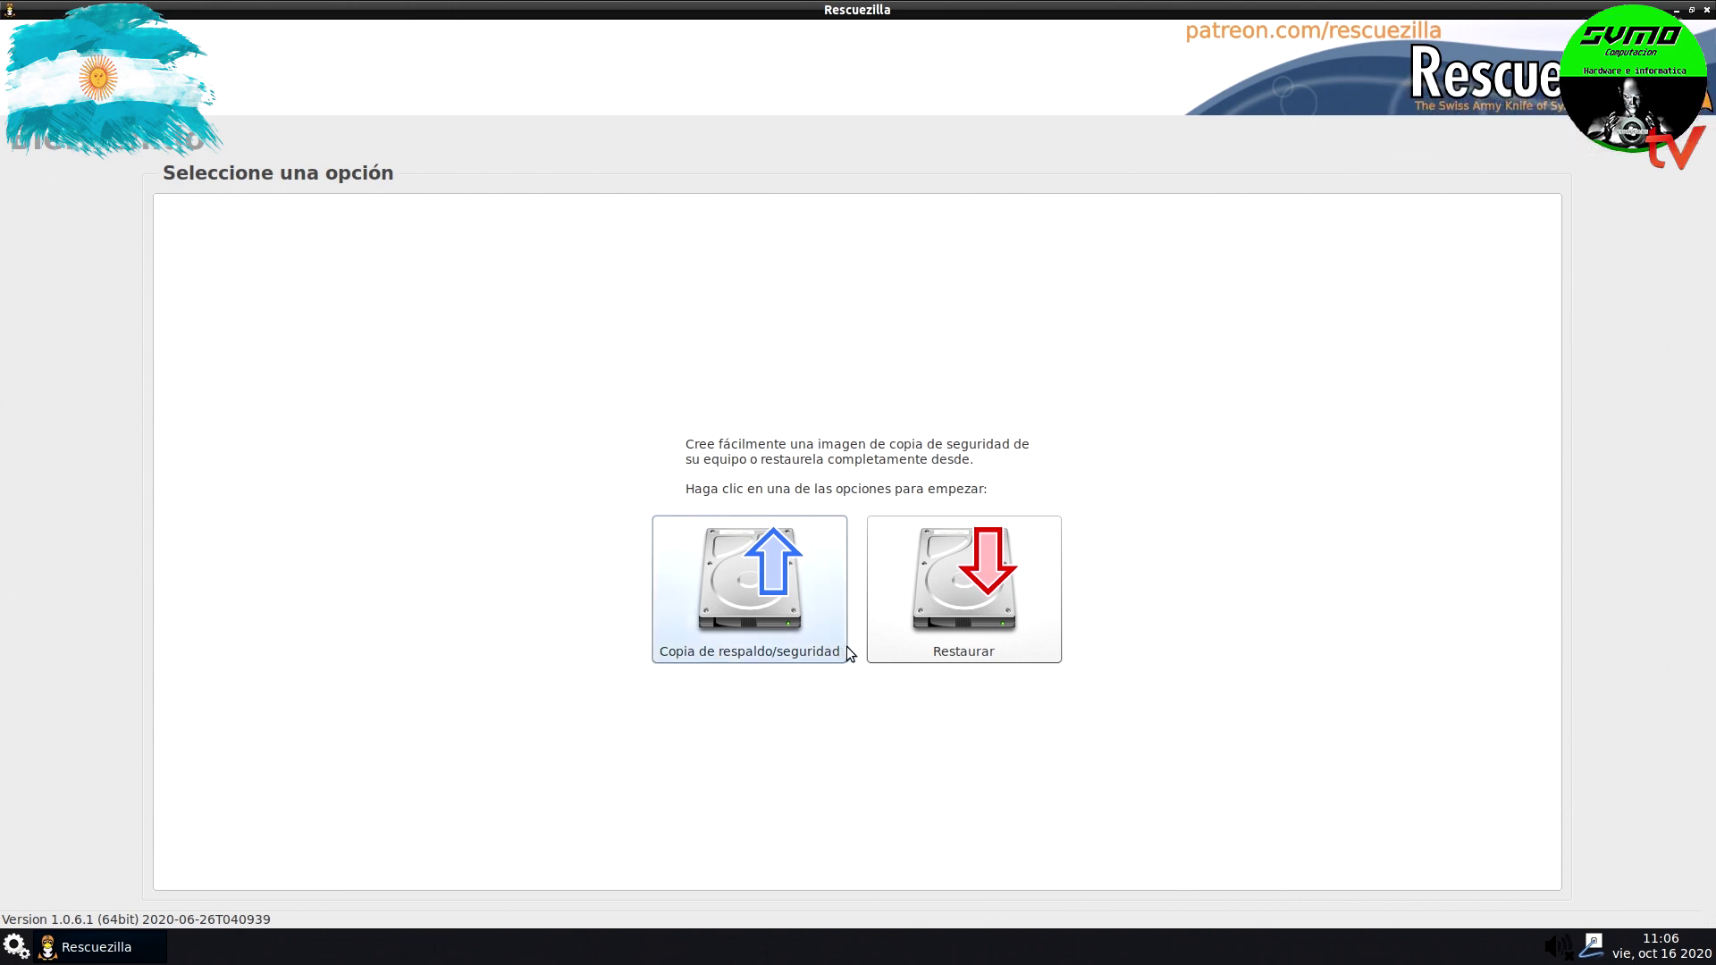
Begin a restore using disk 3's partition 4, Datos, as the directly connected source drive.
{"action": "left_click", "coordinate": [735, 607]}
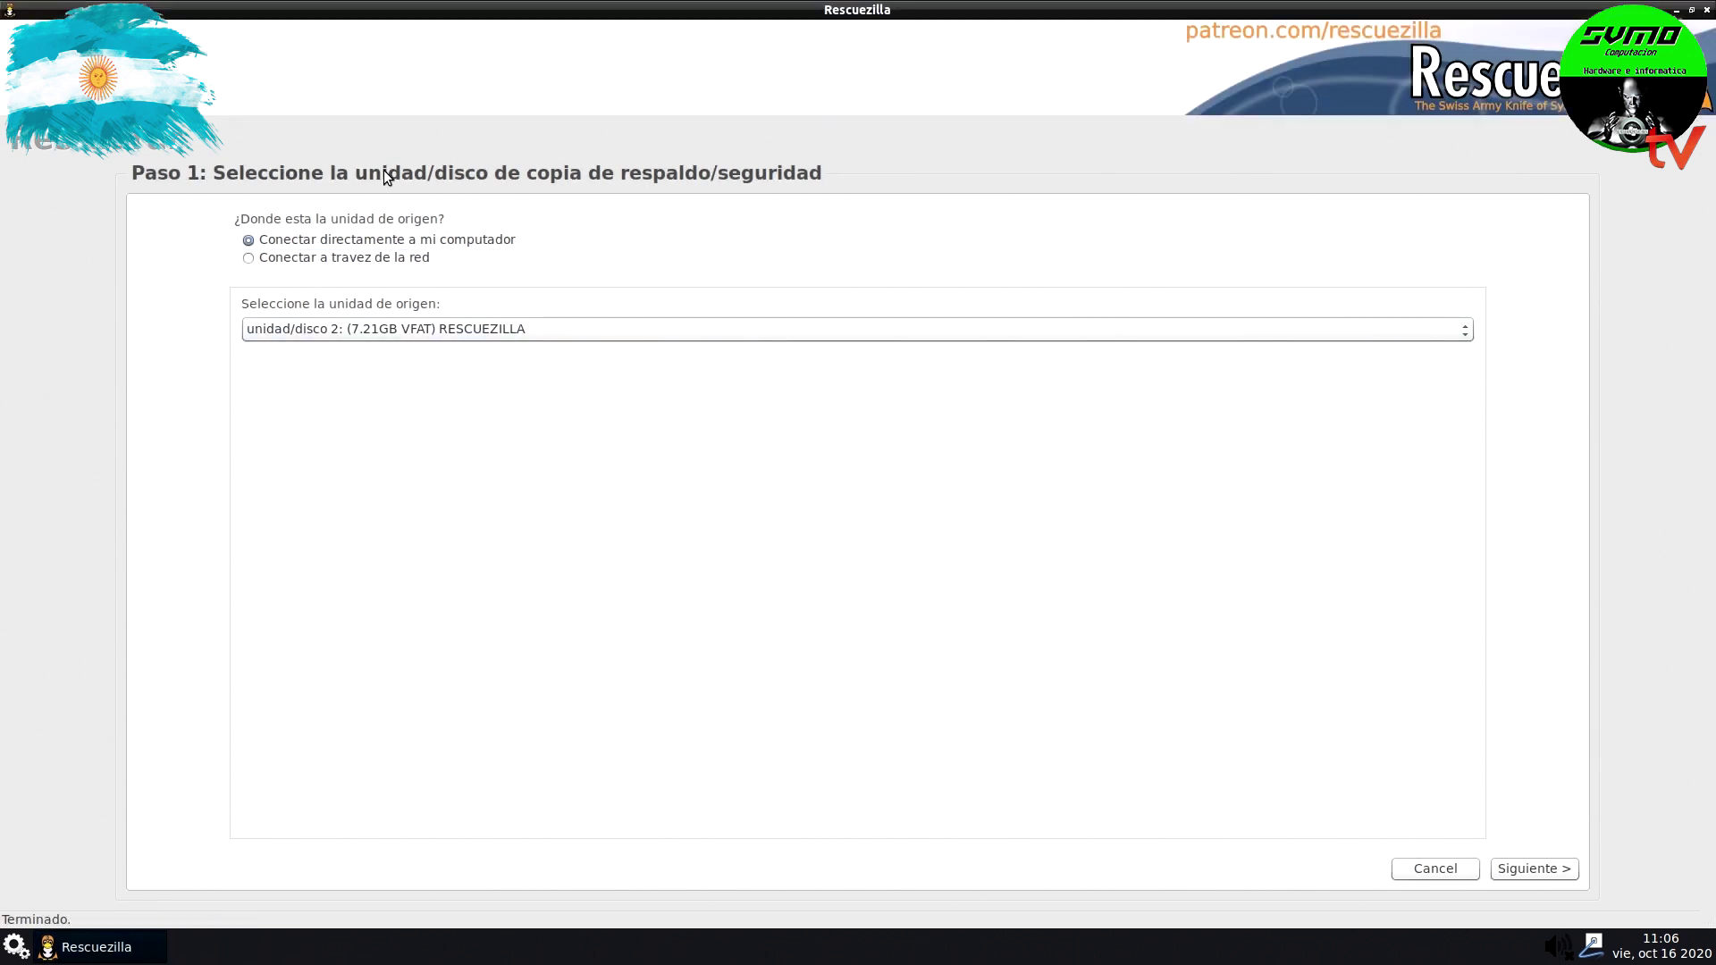
{"action": "left_click", "coordinate": [436, 330]}
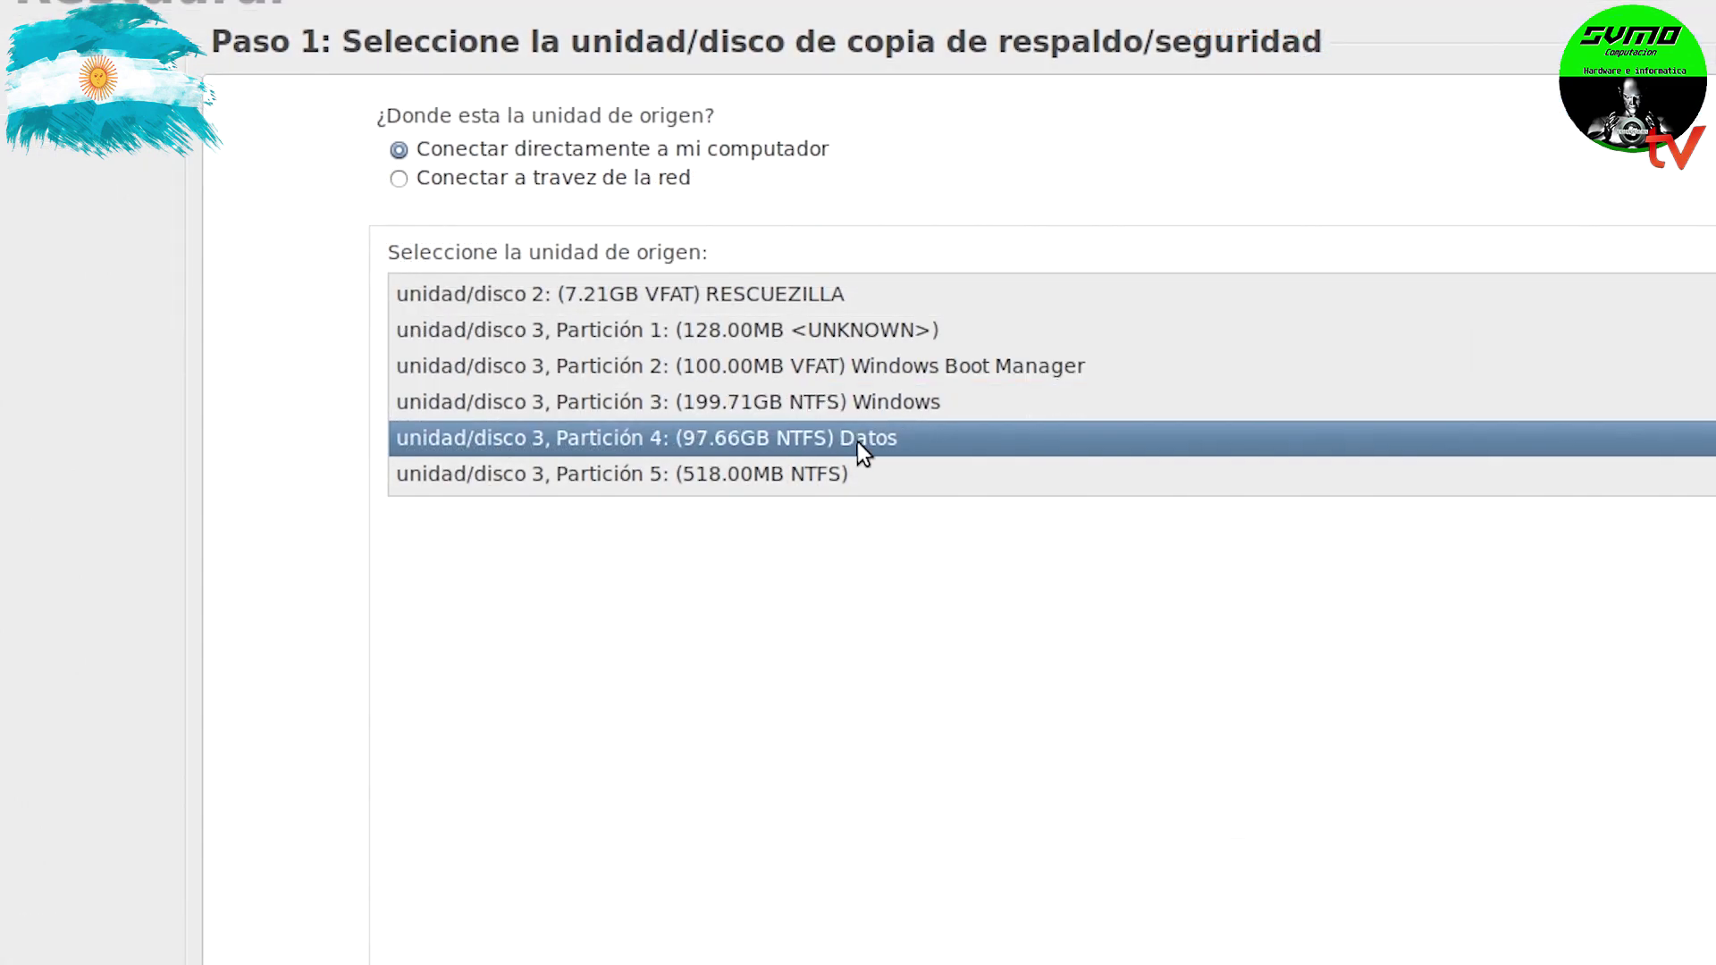
{"action": "left_click", "coordinate": [863, 446]}
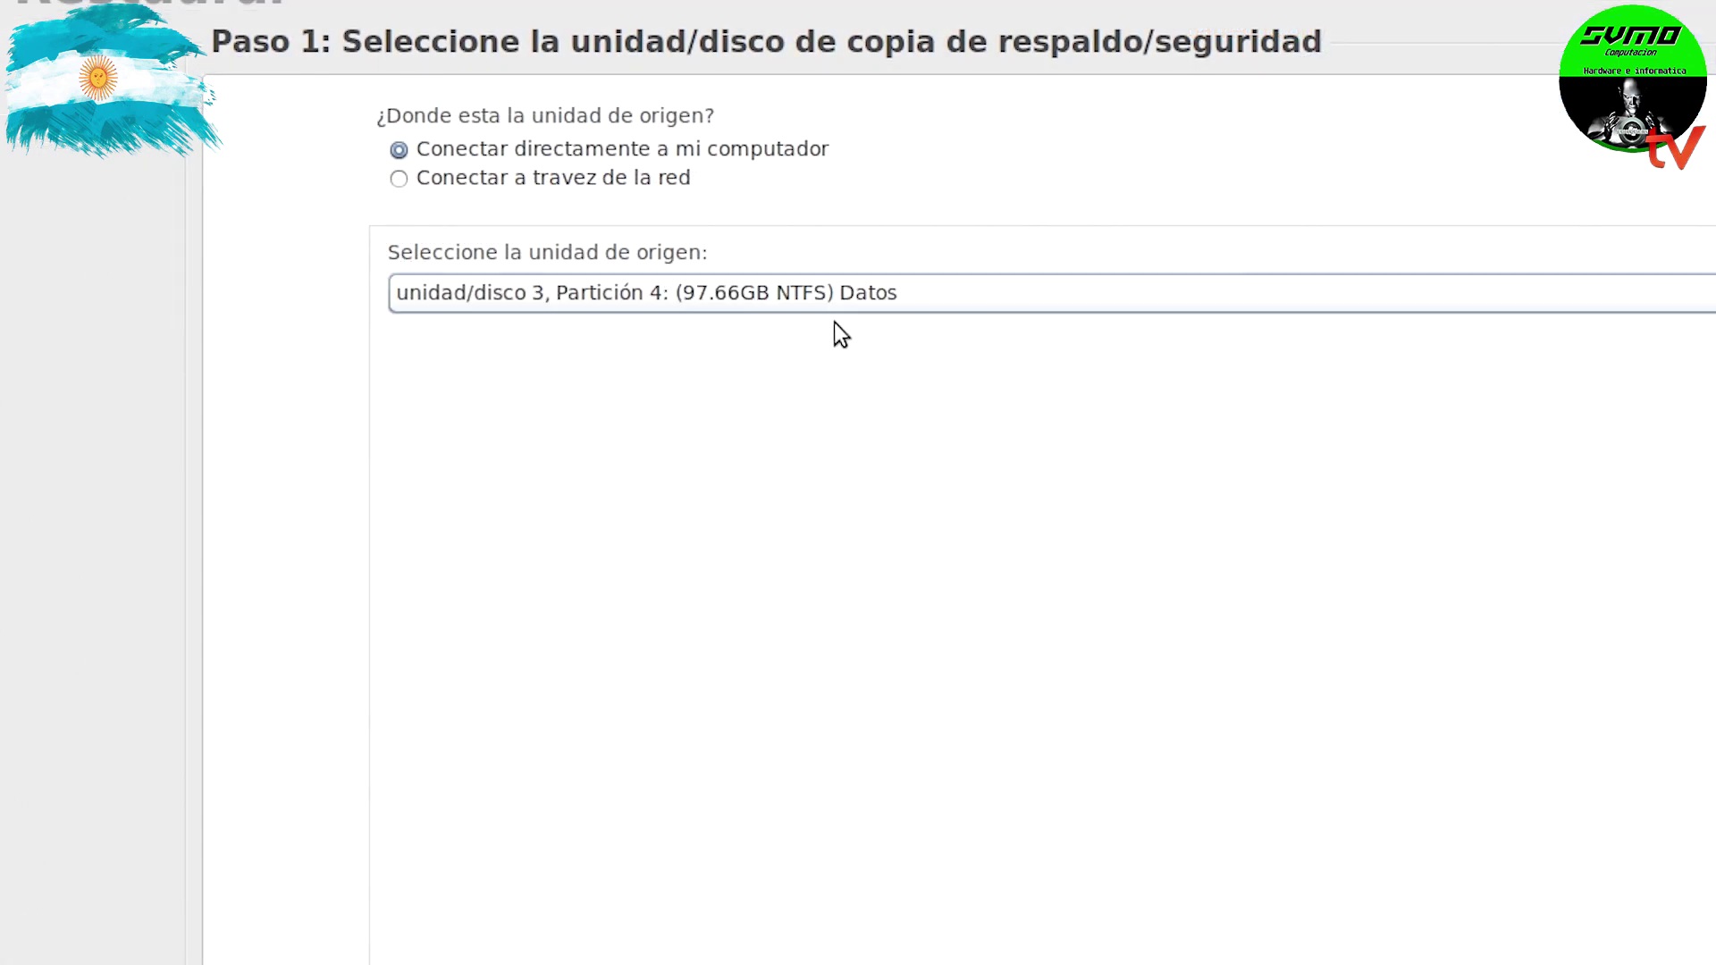
{"action": "left_click", "coordinate": [1534, 872]}
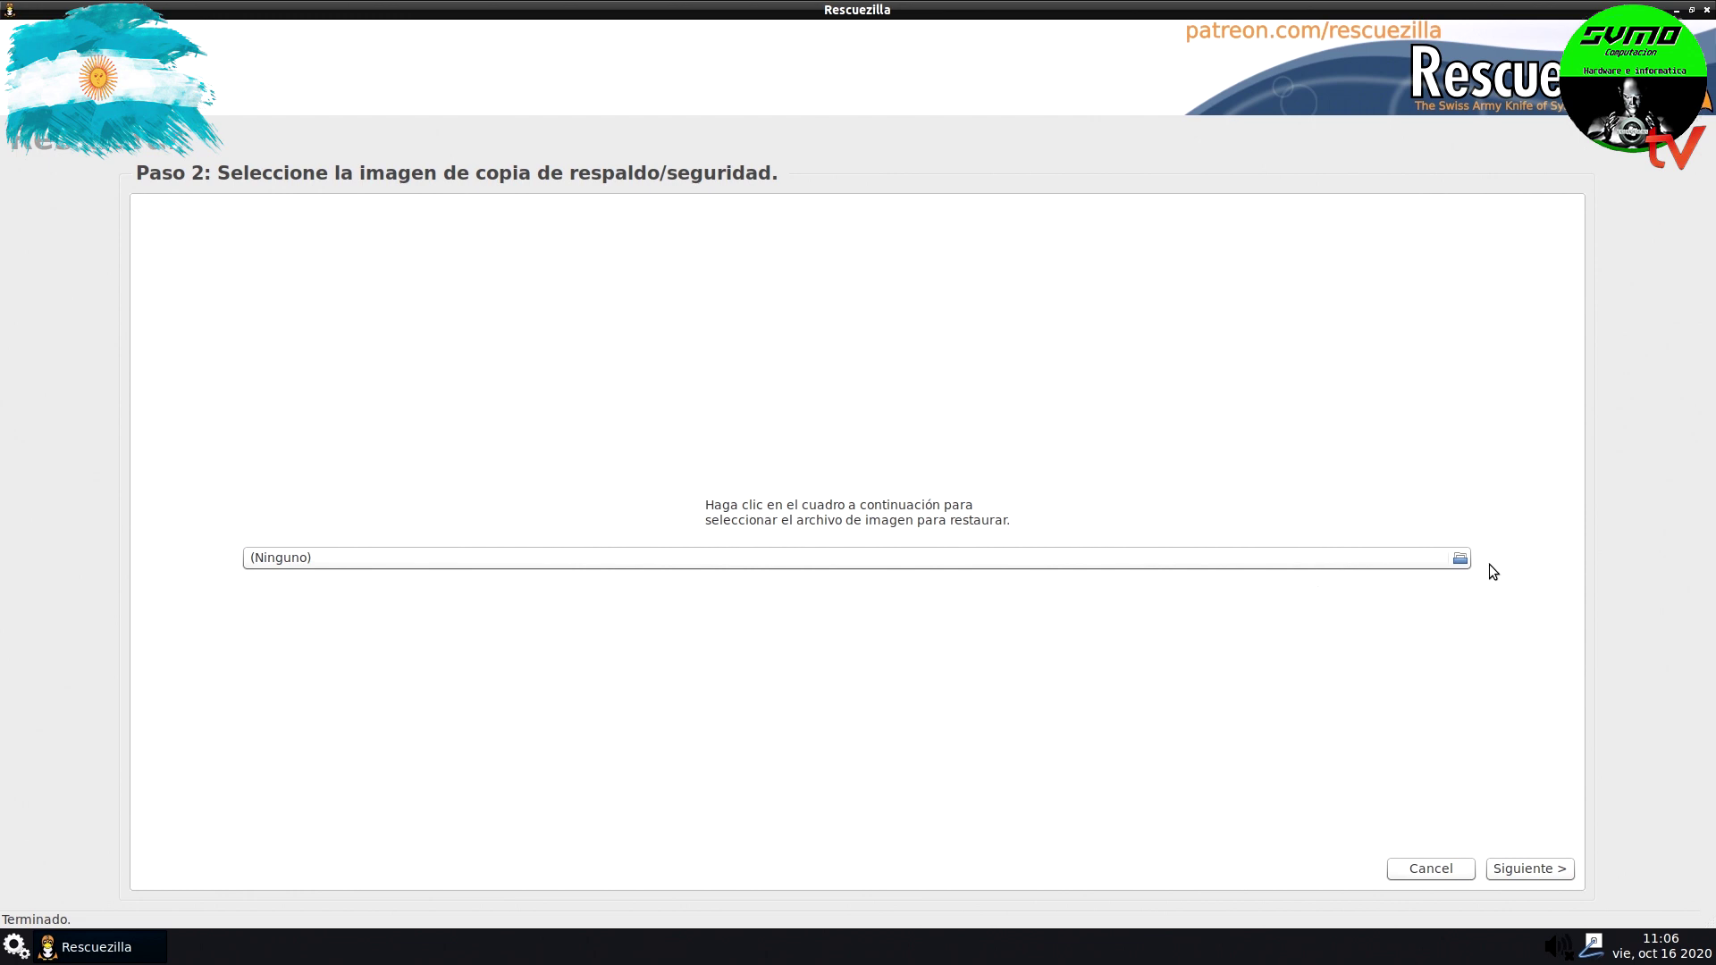
Choose 20201016.backup from the COPIA DE SEGURIDAD folder as the image to restore.
{"action": "left_click", "coordinate": [1459, 561]}
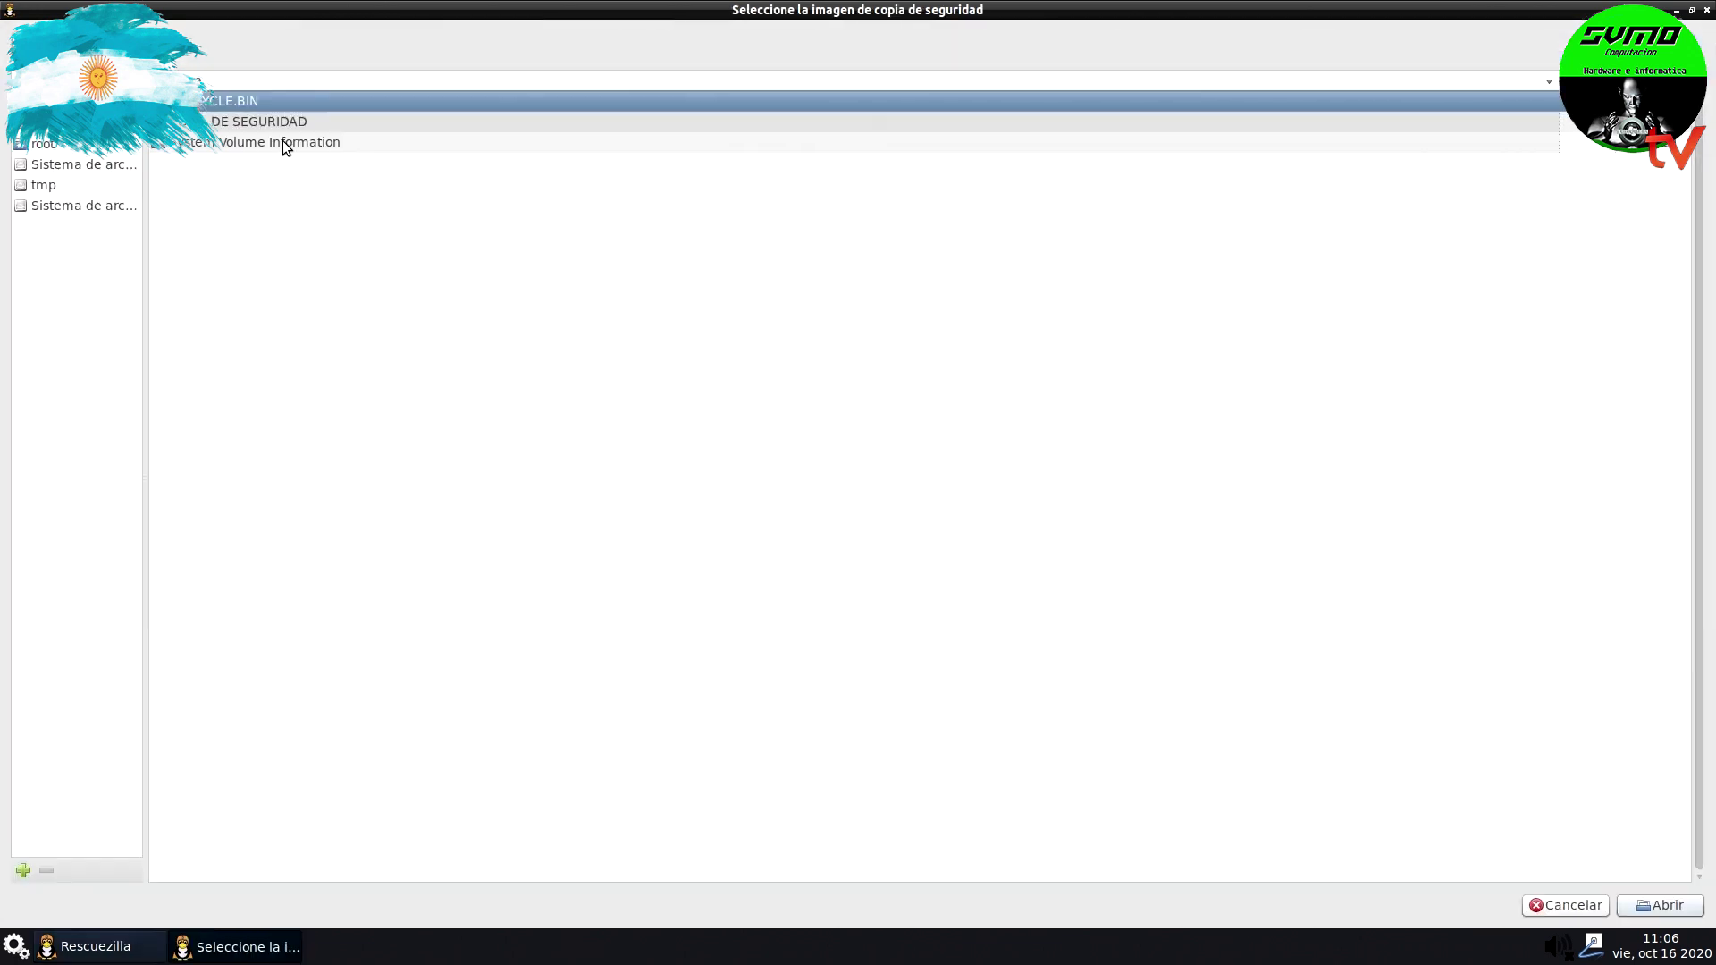
{"action": "double_click", "coordinate": [271, 121]}
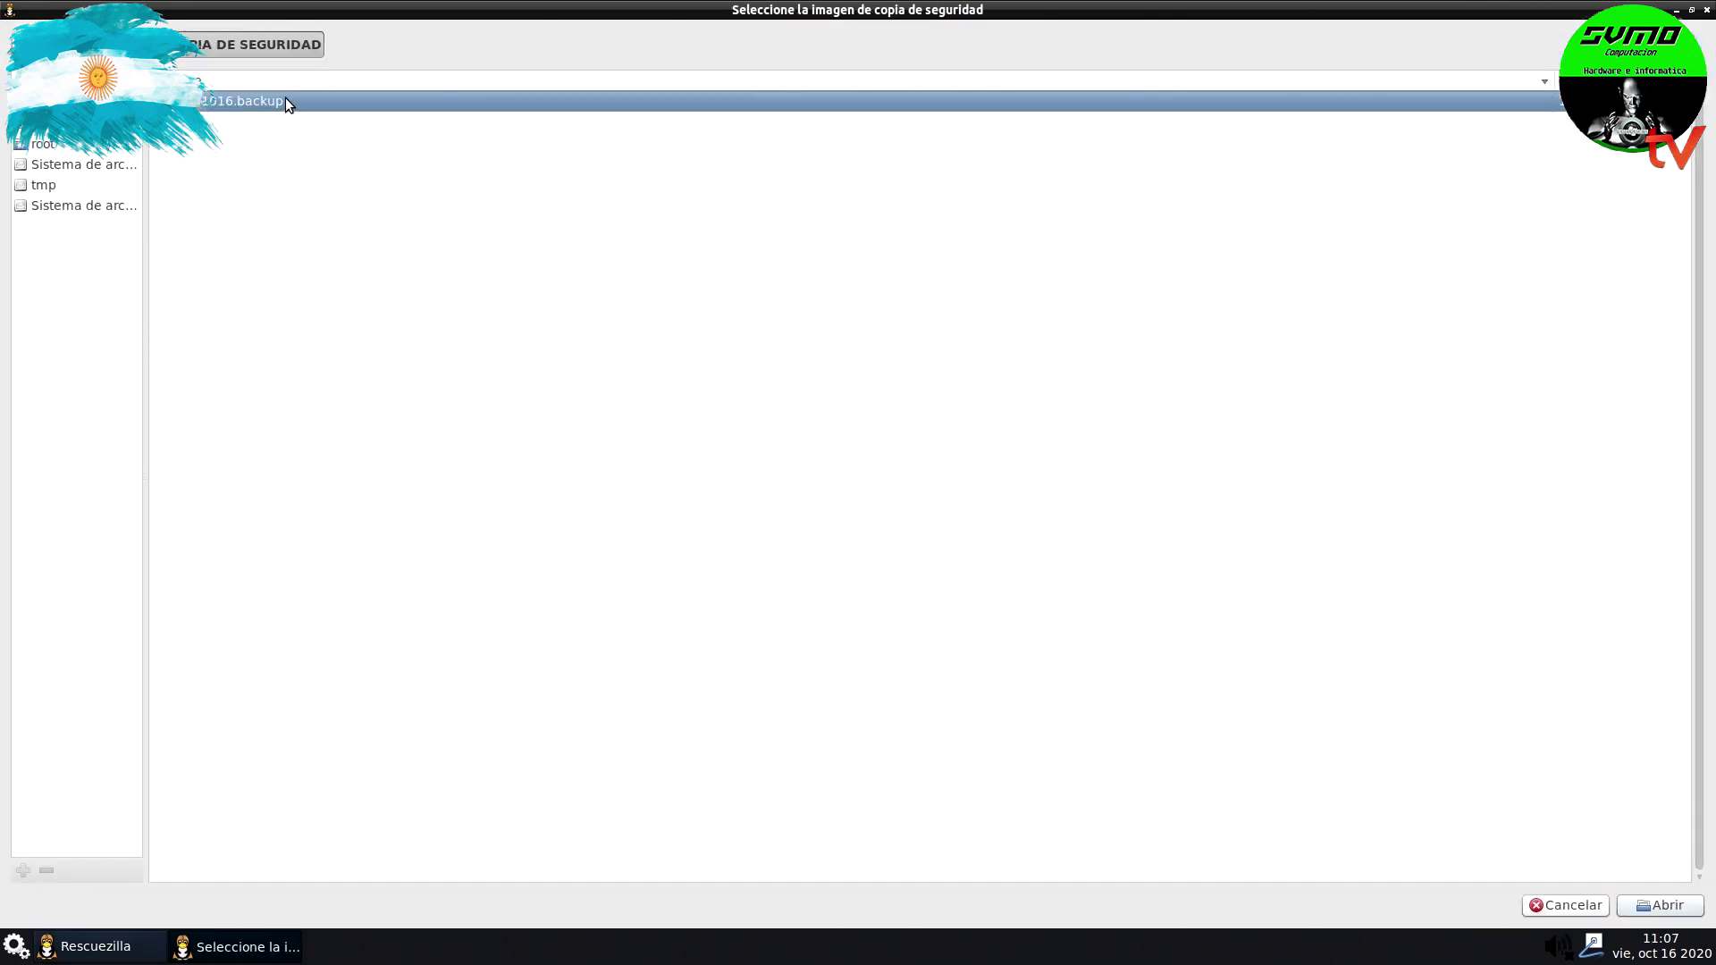
{"action": "left_click", "coordinate": [1659, 905]}
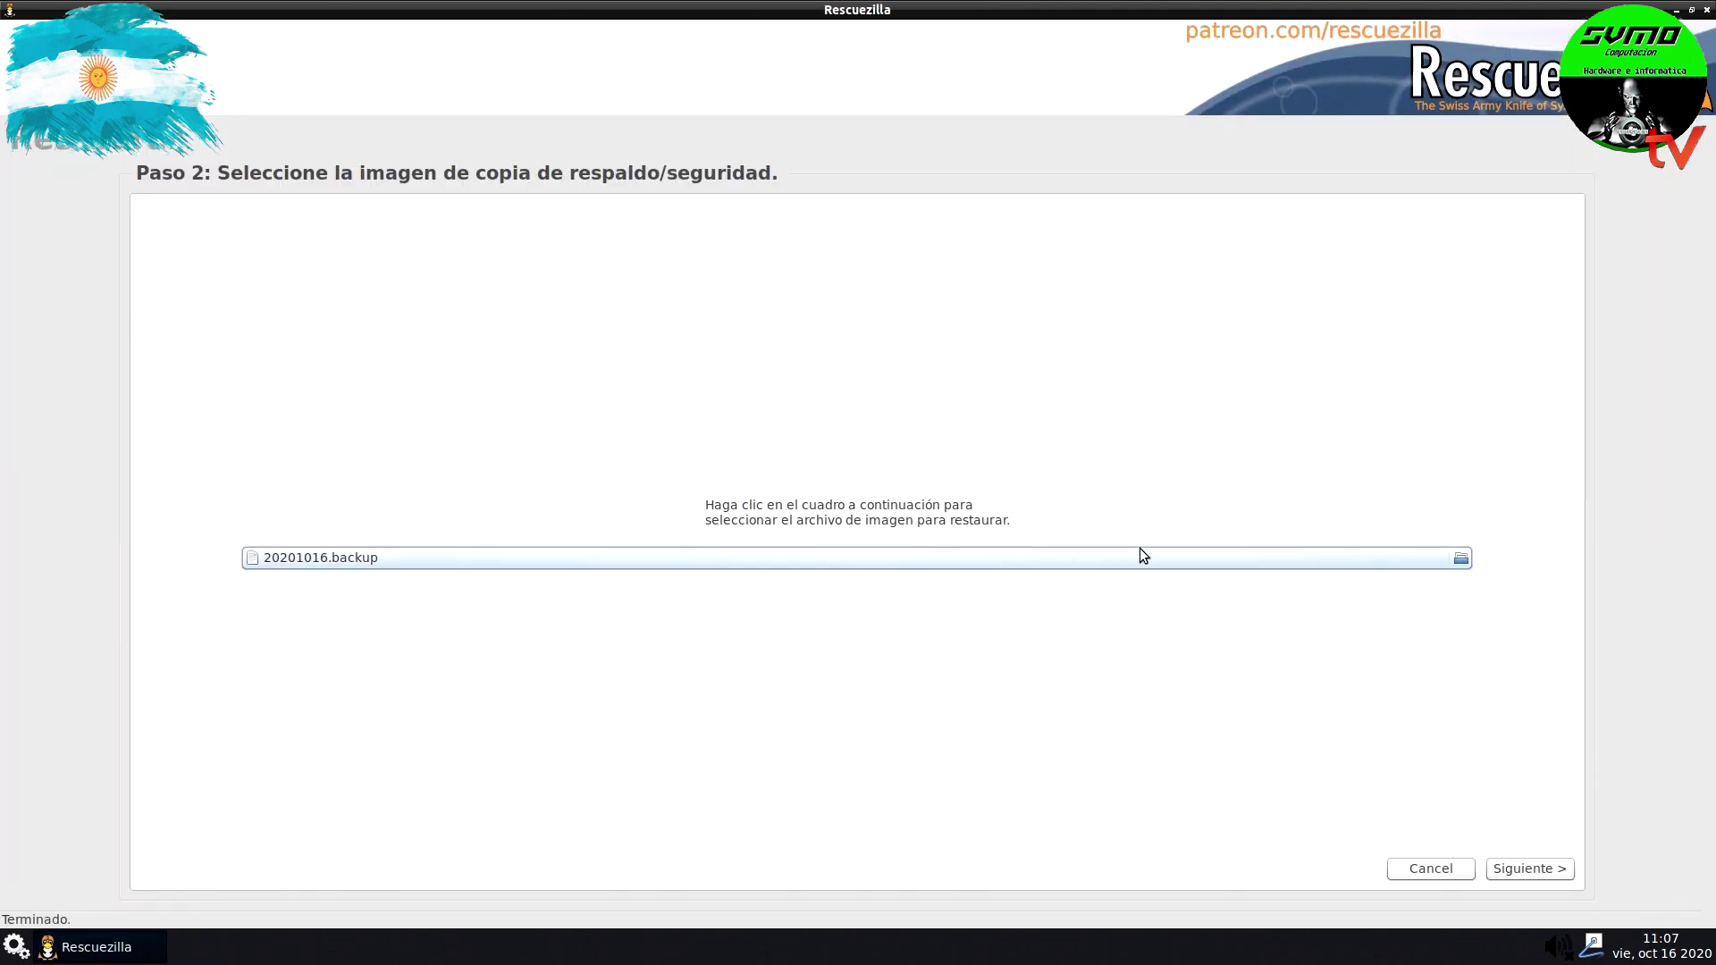
{"action": "left_click", "coordinate": [1529, 869]}
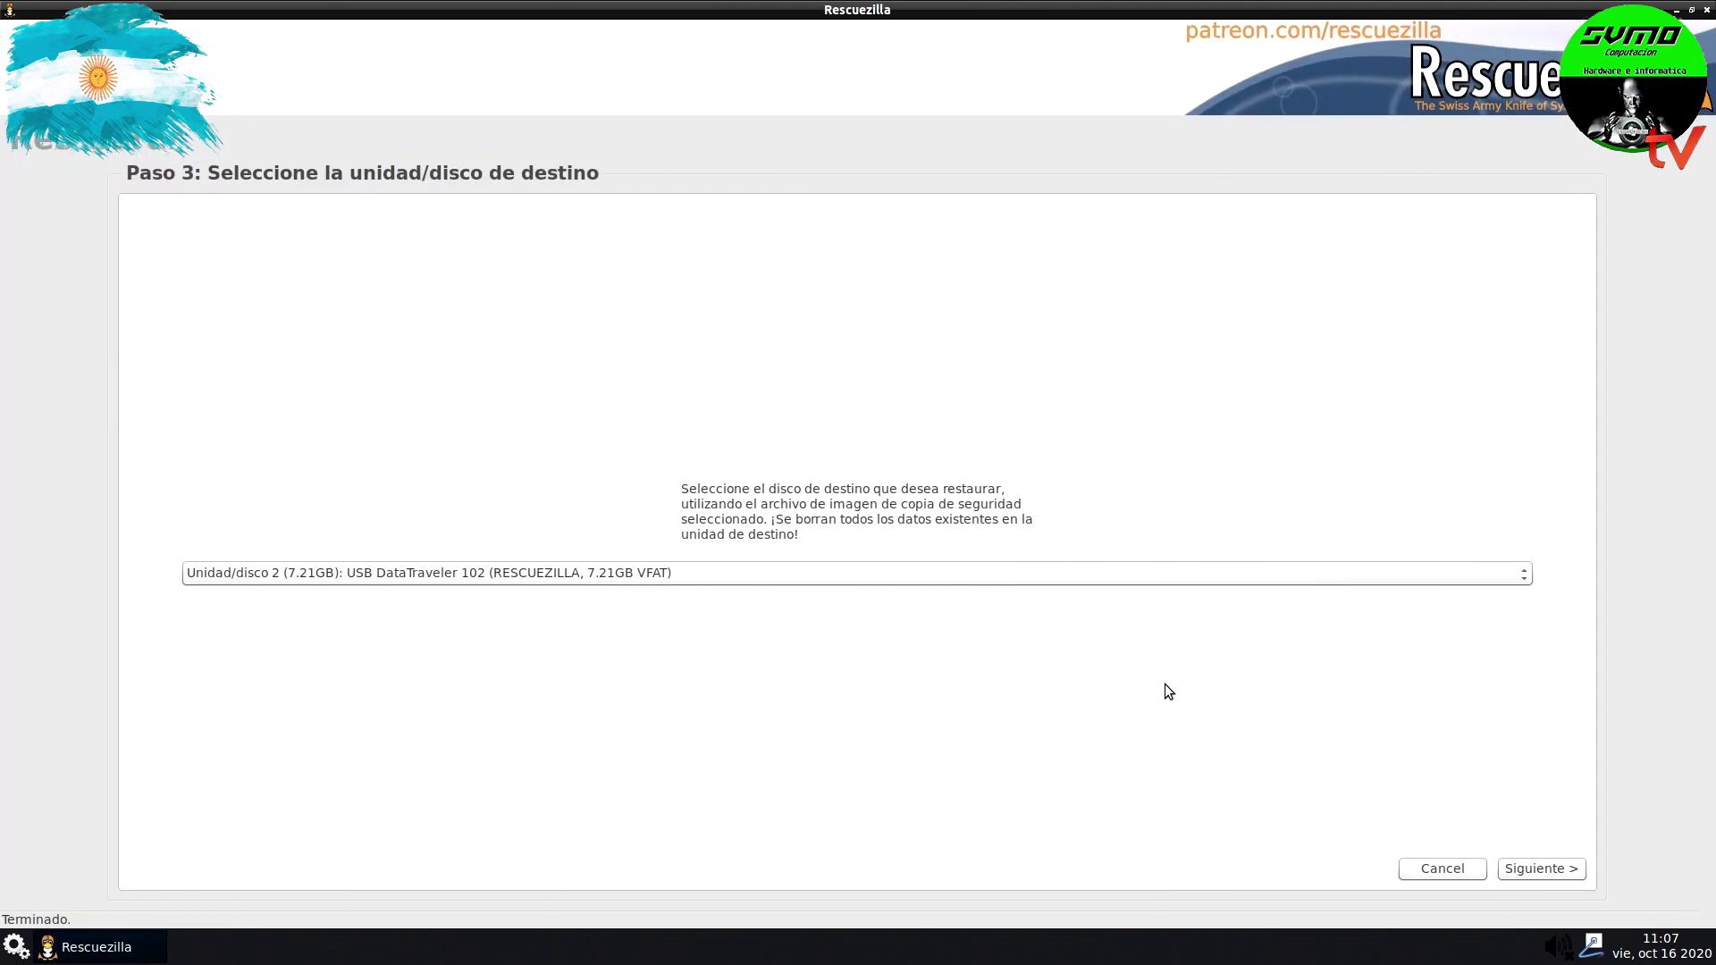
Set disk 3 (WDC WD3200AAKS-2) as the restore destination and proceed with restoring the image.
{"action": "left_click", "coordinate": [544, 581]}
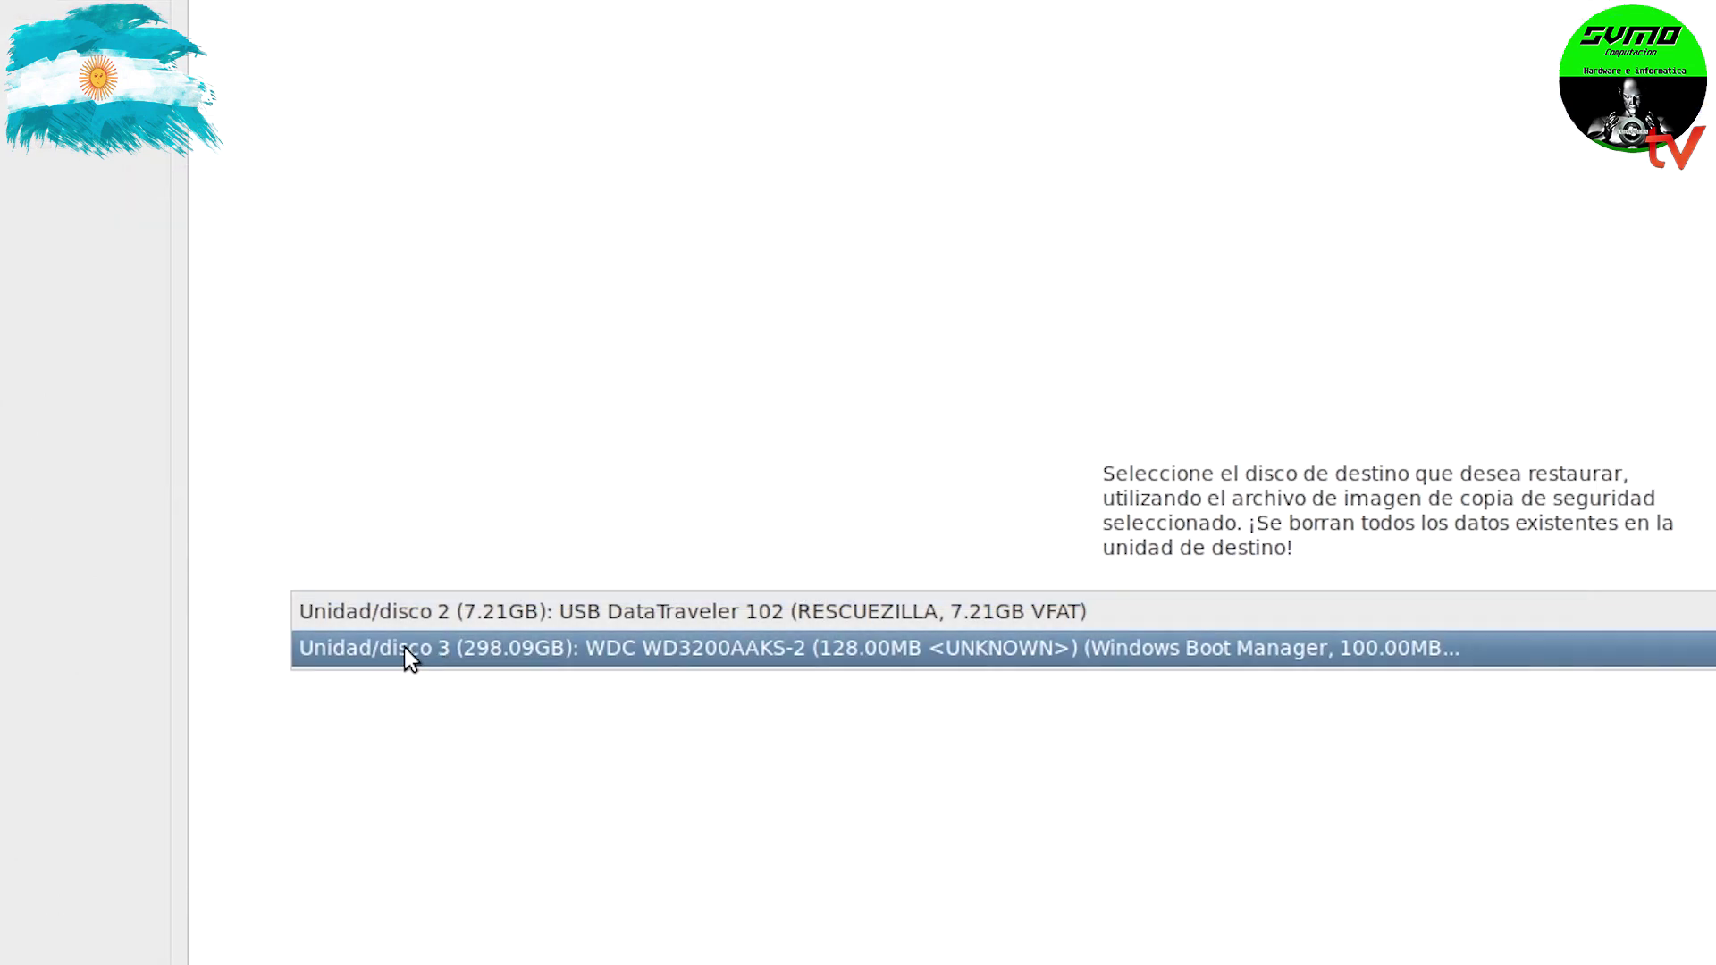
{"action": "left_click", "coordinate": [777, 639]}
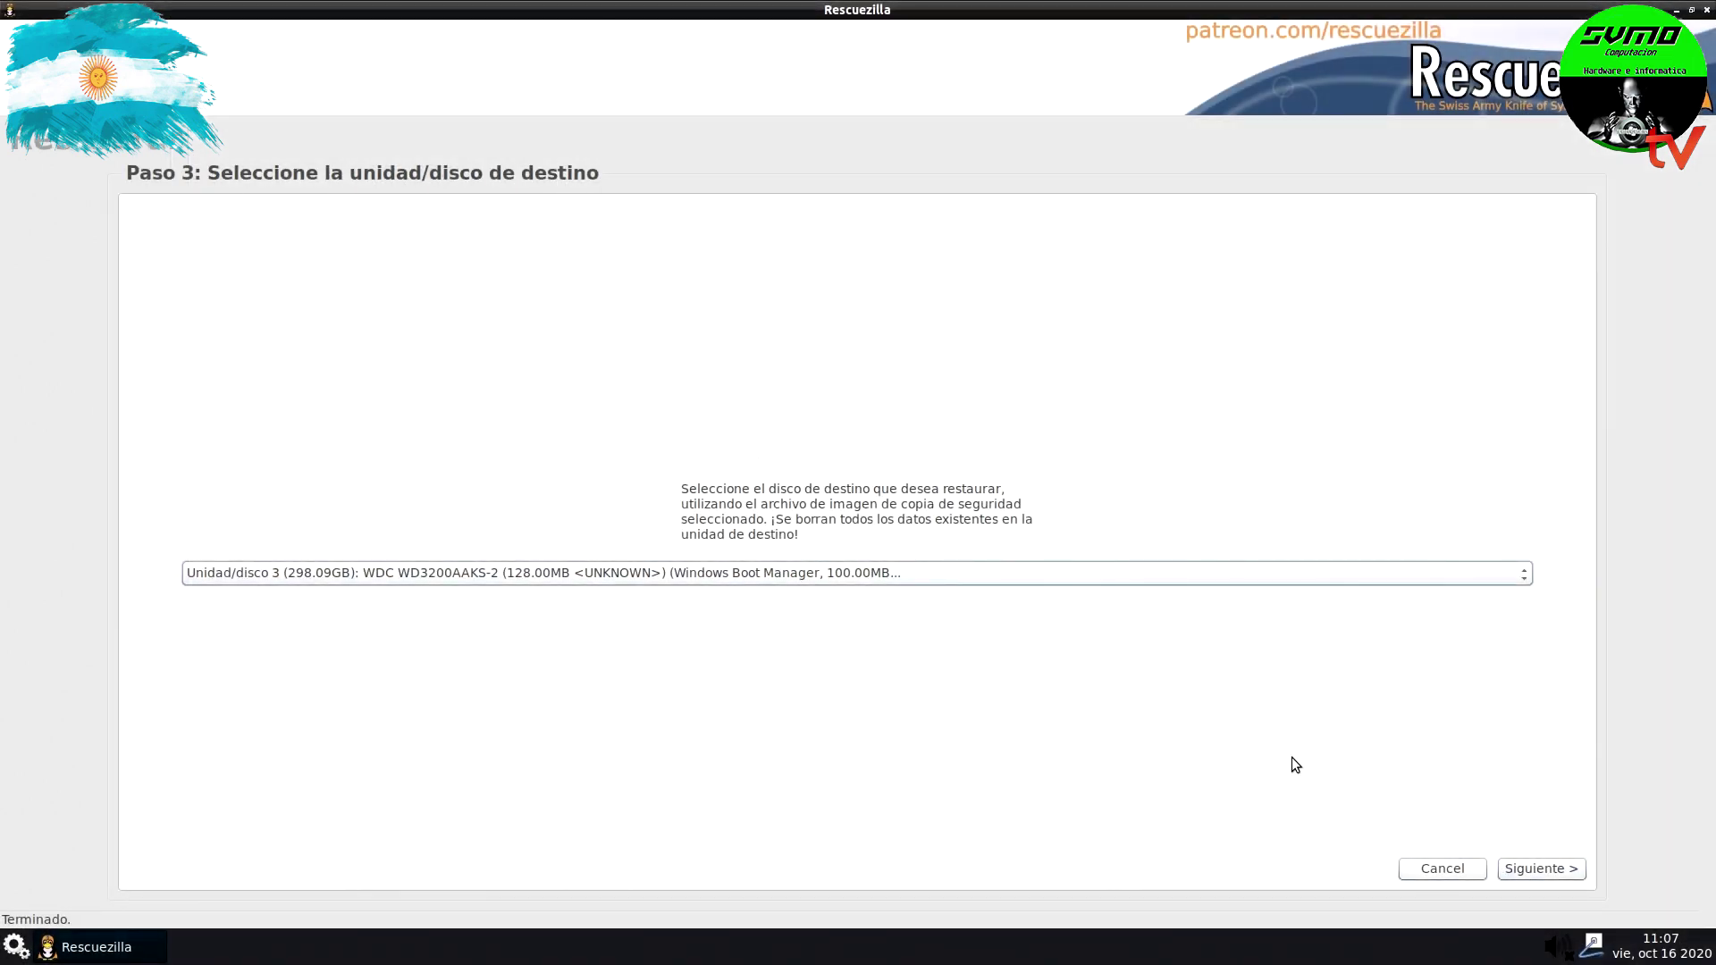
{"action": "left_click", "coordinate": [1555, 871]}
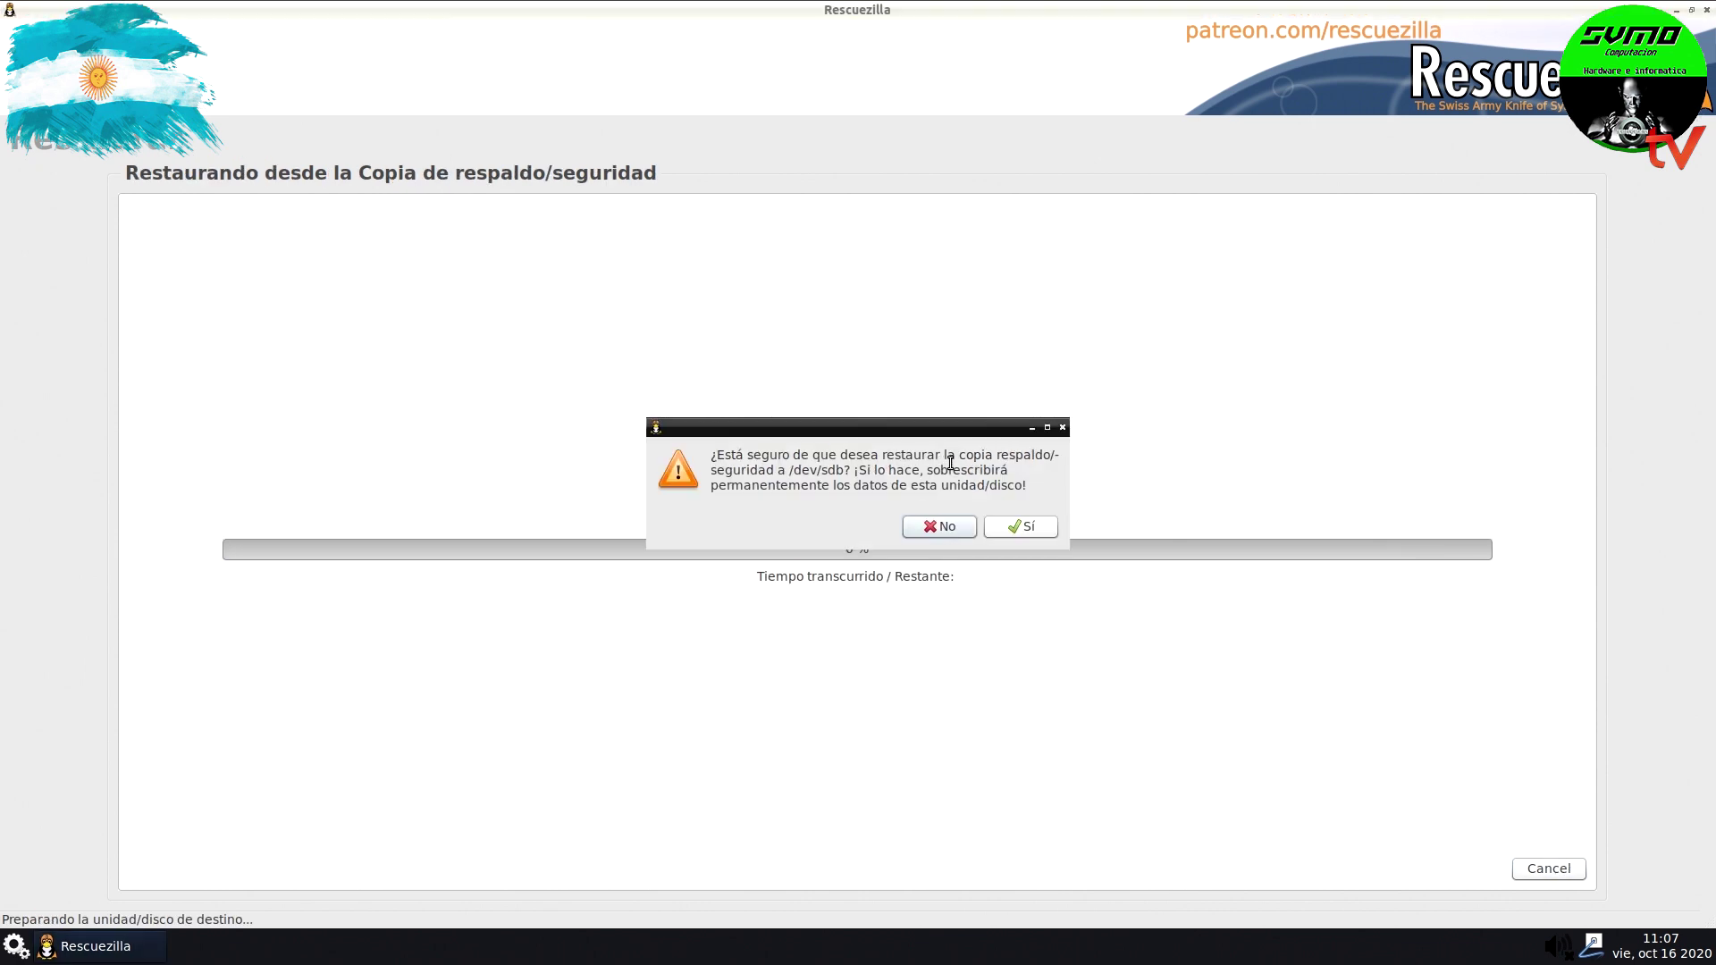